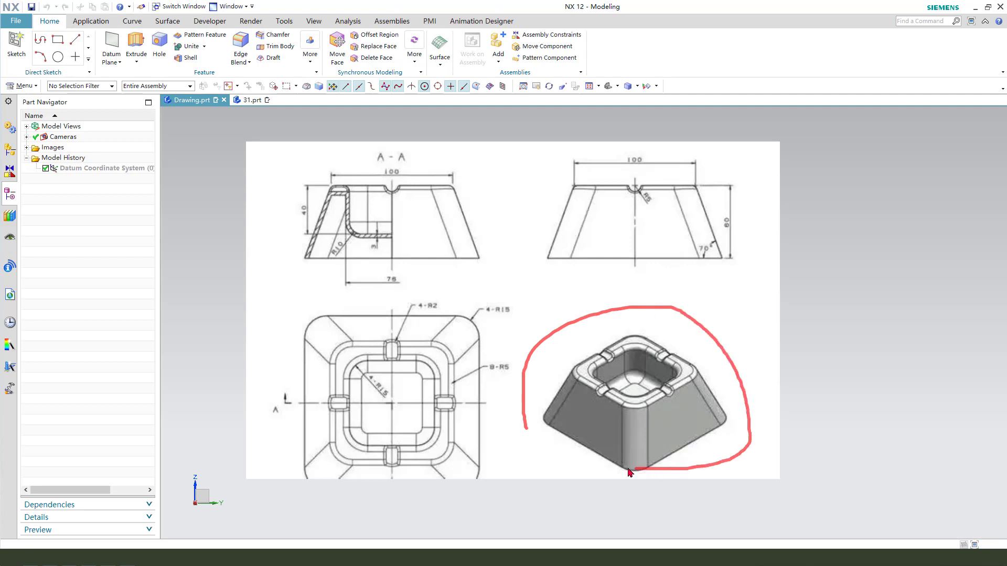
Step: Review the tapered tray reference drawing with its 100, 40 and 76 dimensions
{"action": "left_click_drag", "start_coordinate": [630, 472], "coordinate": [544, 421]}
{"action": "mouse_move", "coordinate": [547, 289]}
{"action": "left_mouse_down"}
{"action": "mouse_move", "coordinate": [575, 16]}
{"action": "mouse_move", "coordinate": [621, 23]}
{"action": "left_mouse_up"}
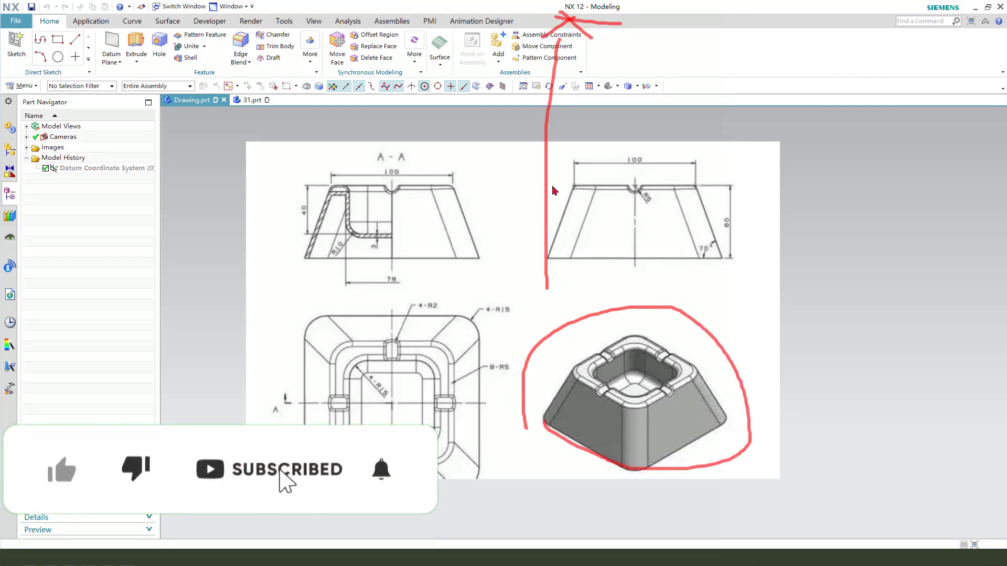
{"action": "key", "text": "Escape"}
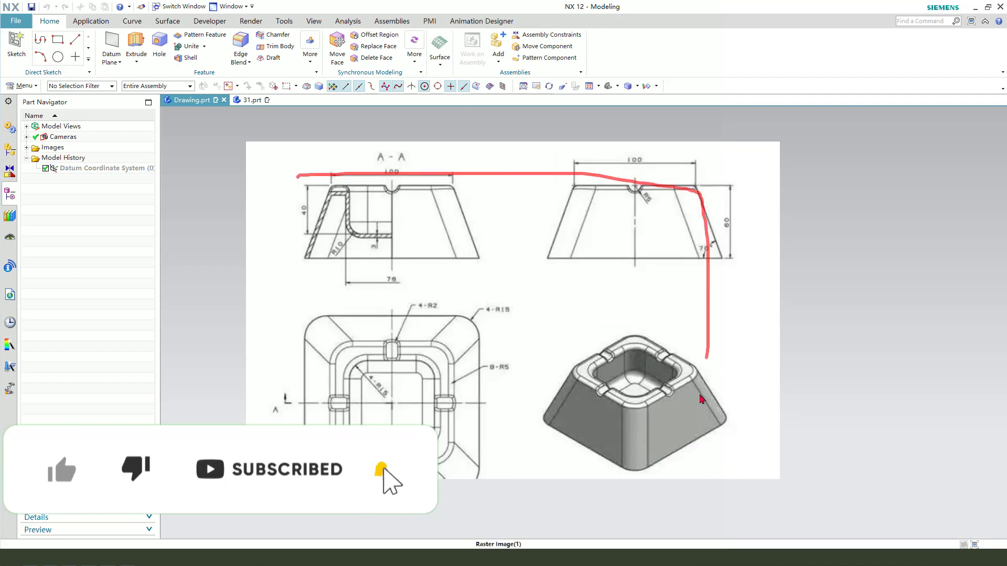
{"action": "left_click_drag", "start_coordinate": [302, 402], "coordinate": [293, 361]}
{"action": "left_click_drag", "start_coordinate": [379, 299], "coordinate": [434, 308]}
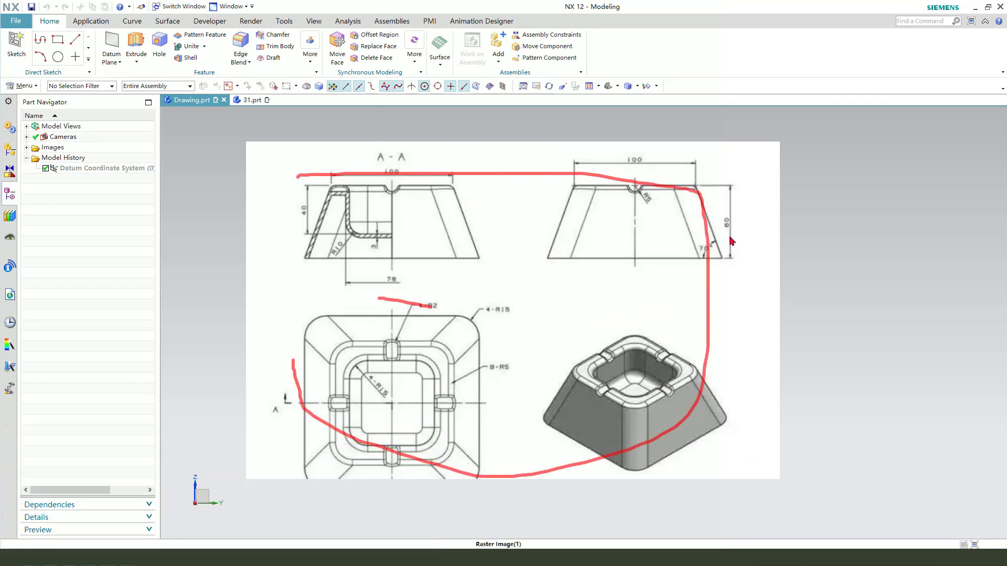
{"action": "key", "text": "Escape"}
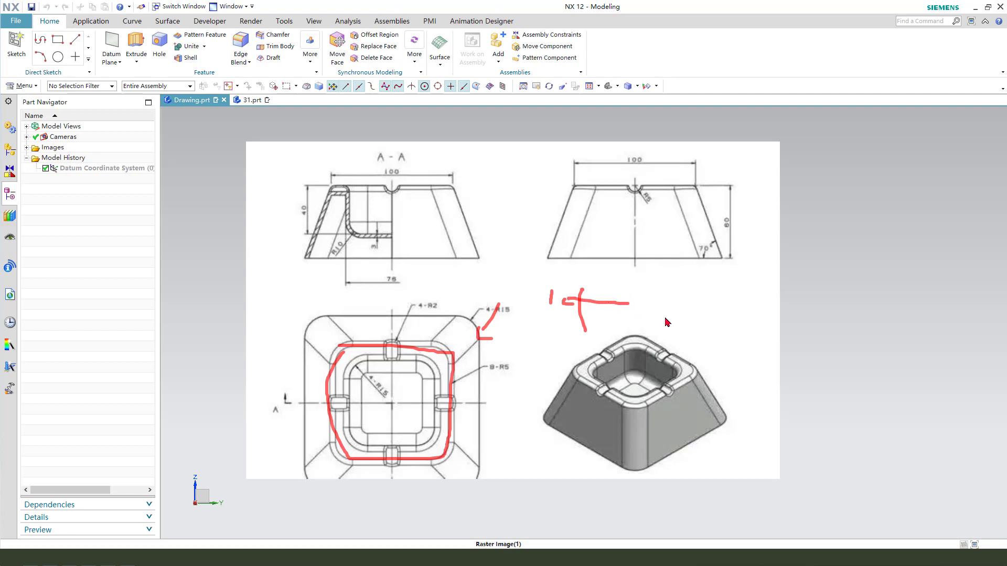
{"action": "key", "text": "Escape"}
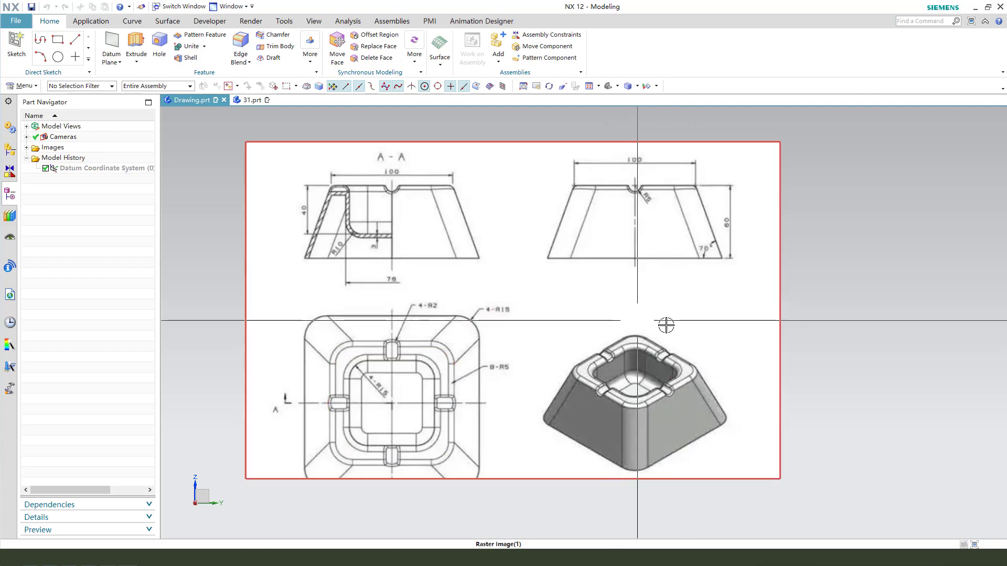
Step: In 31.prt, start an extrusion and draw a centre rectangle at the origin on the XY plane
{"action": "left_click", "coordinate": [252, 99]}
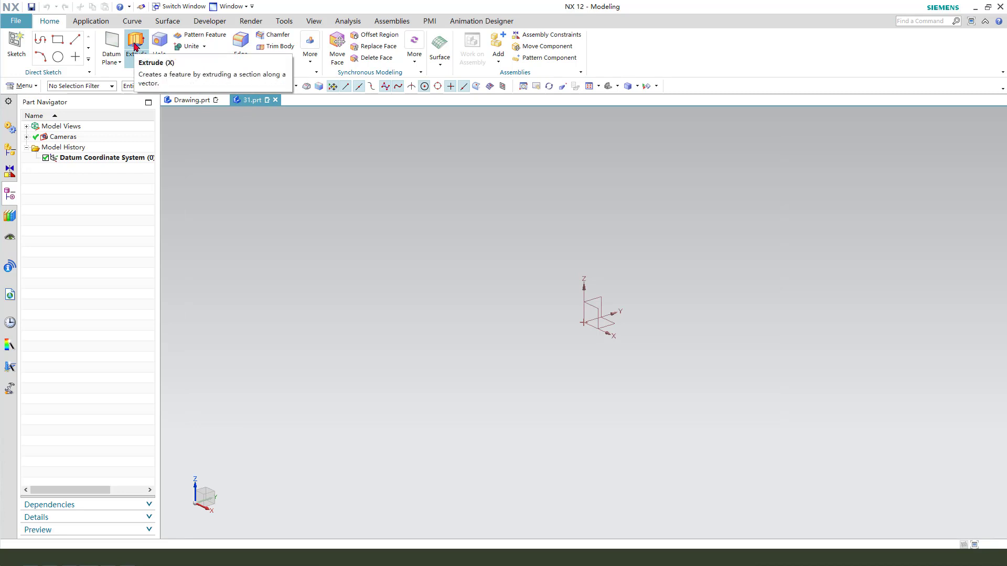
{"action": "left_click", "coordinate": [135, 46]}
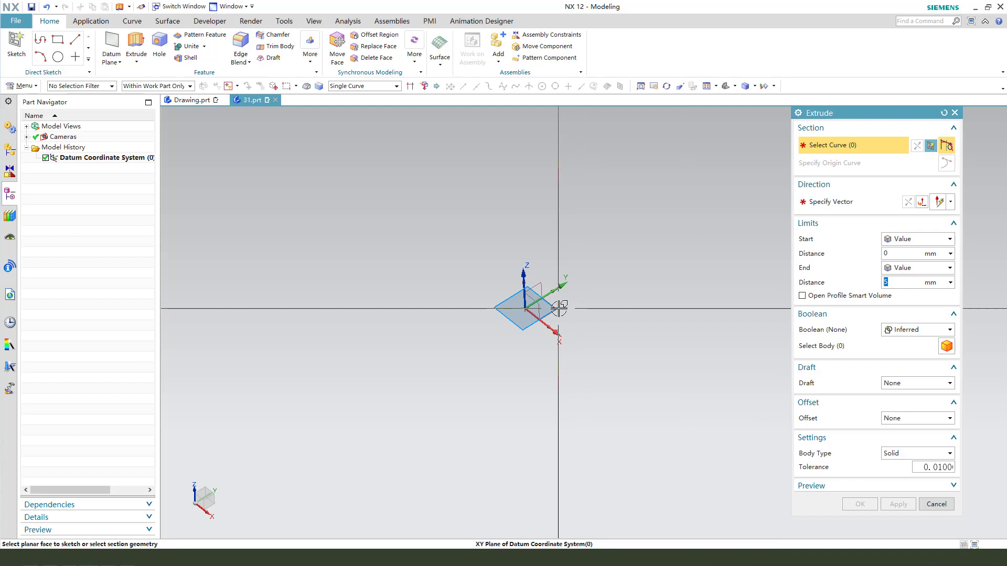
{"action": "left_click", "coordinate": [527, 292]}
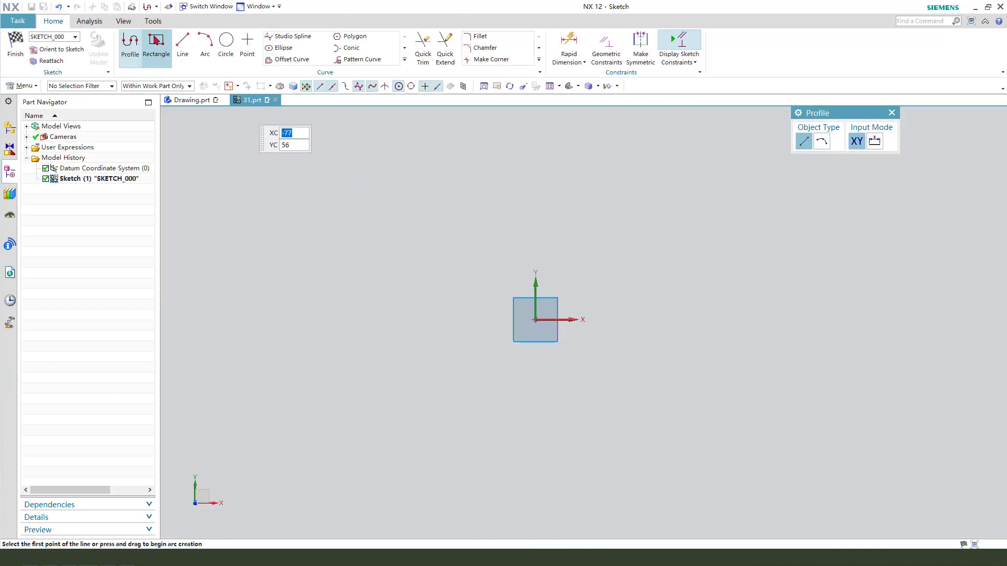
{"action": "left_click", "coordinate": [157, 42]}
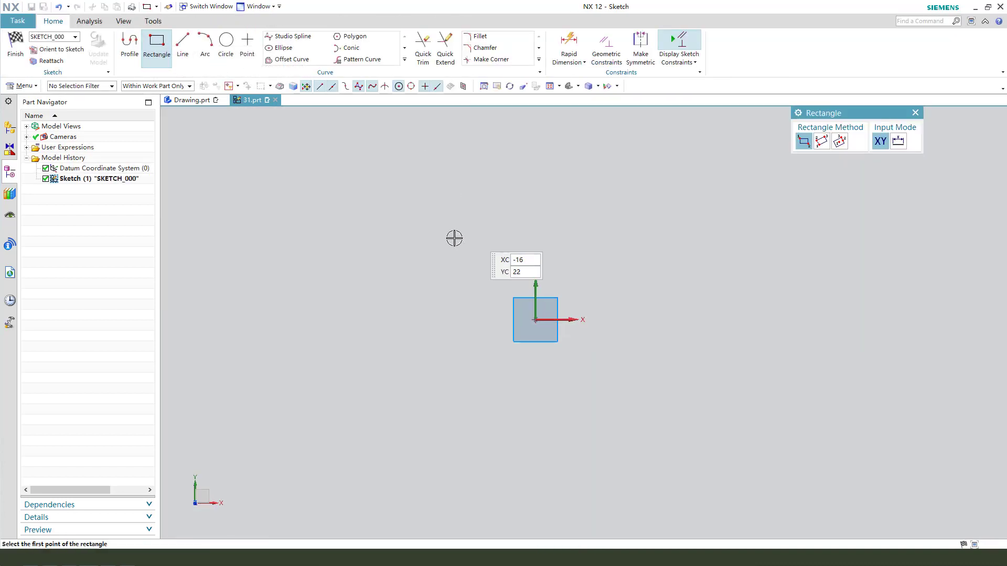
{"action": "left_click", "coordinate": [839, 142]}
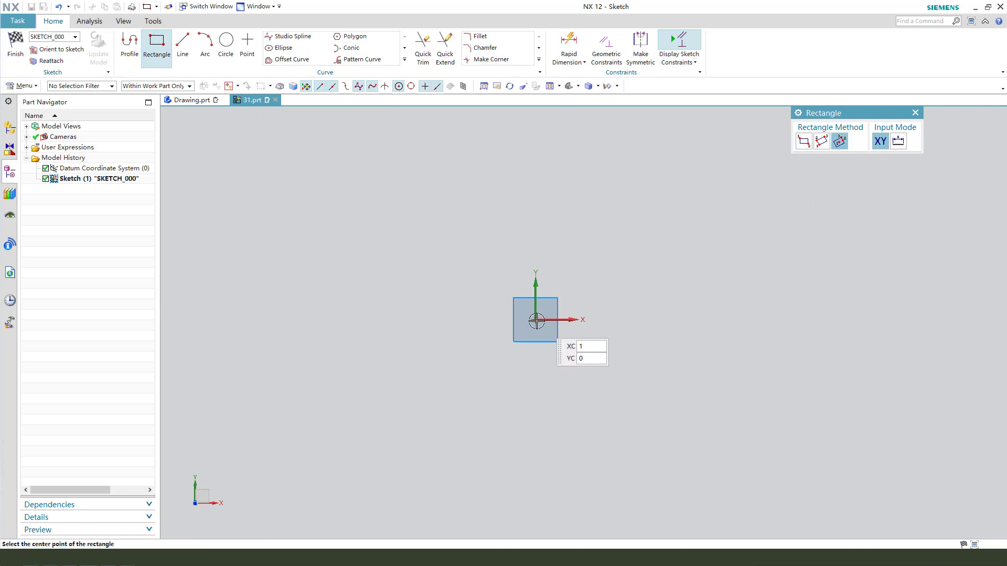
{"action": "left_click", "coordinate": [535, 320]}
{"action": "left_click", "coordinate": [626, 233]}
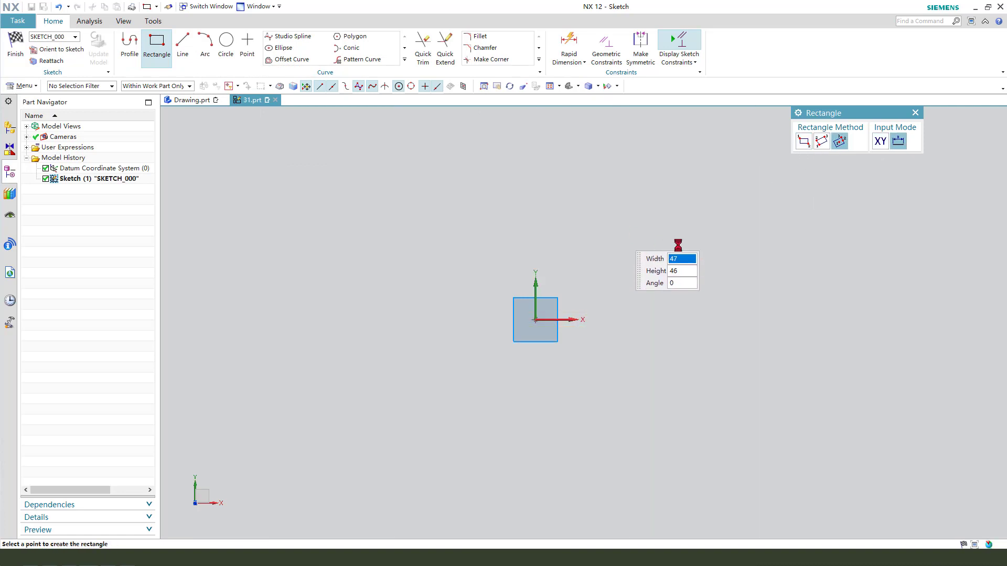
{"action": "key", "text": "Escape"}
Step: Make the rectangle's sides equal and set the side dimension to 100
{"action": "left_click", "coordinate": [584, 233]}
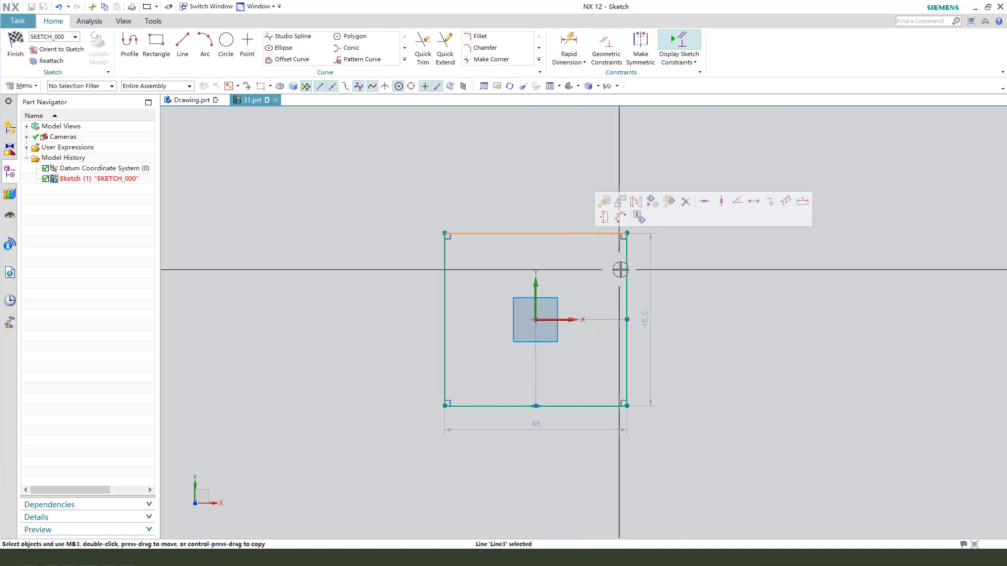
{"action": "left_click", "coordinate": [626, 271]}
{"action": "left_click", "coordinate": [791, 236]}
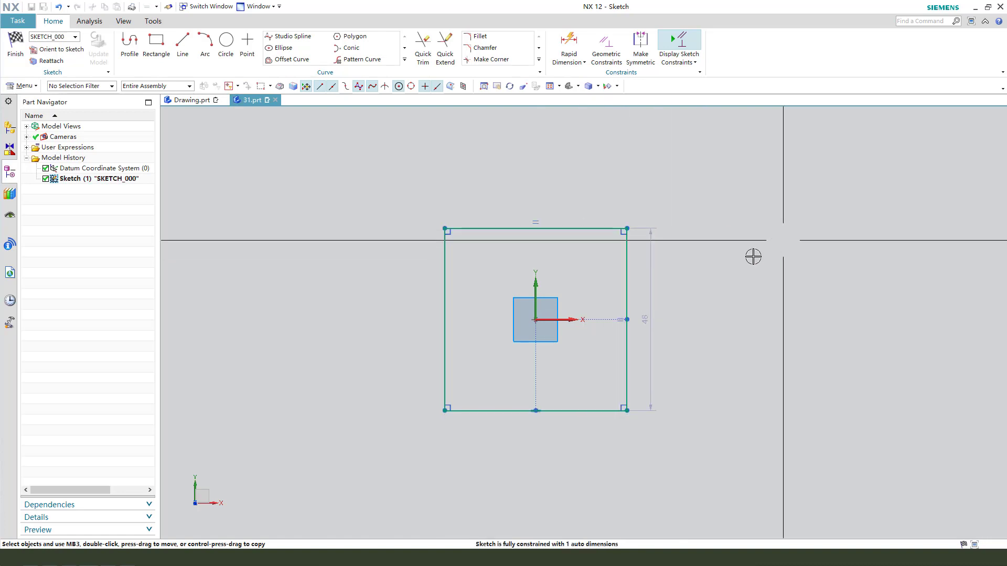
{"action": "left_click_drag", "start_coordinate": [650, 293], "coordinate": [689, 302]}
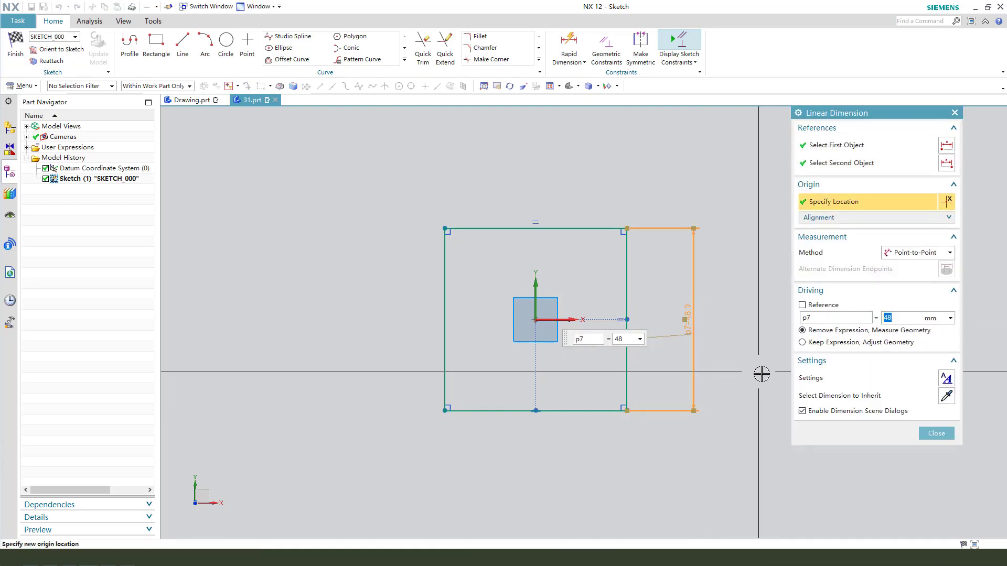
{"action": "key", "text": "Escape"}
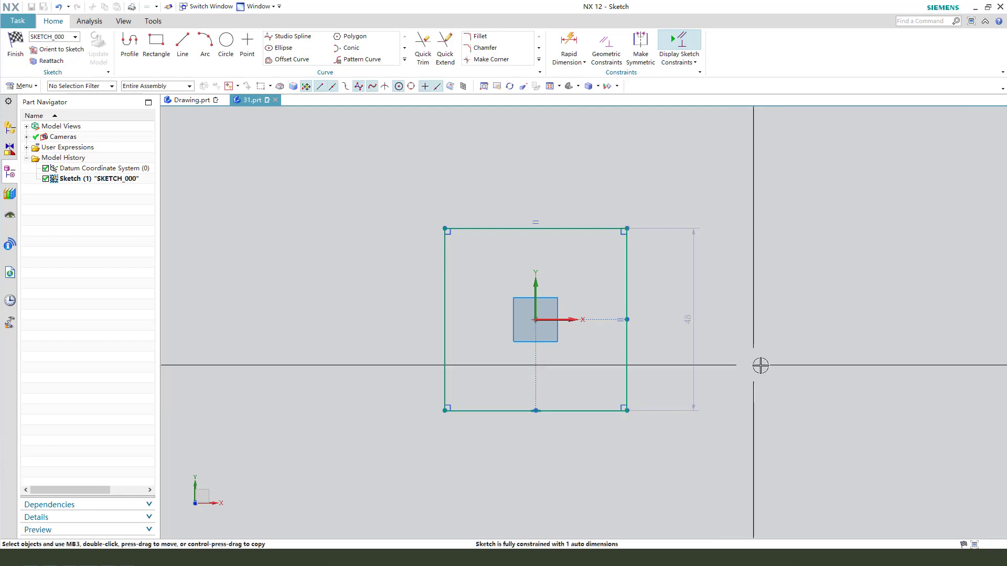
{"action": "left_click_drag", "start_coordinate": [691, 321], "coordinate": [711, 322]}
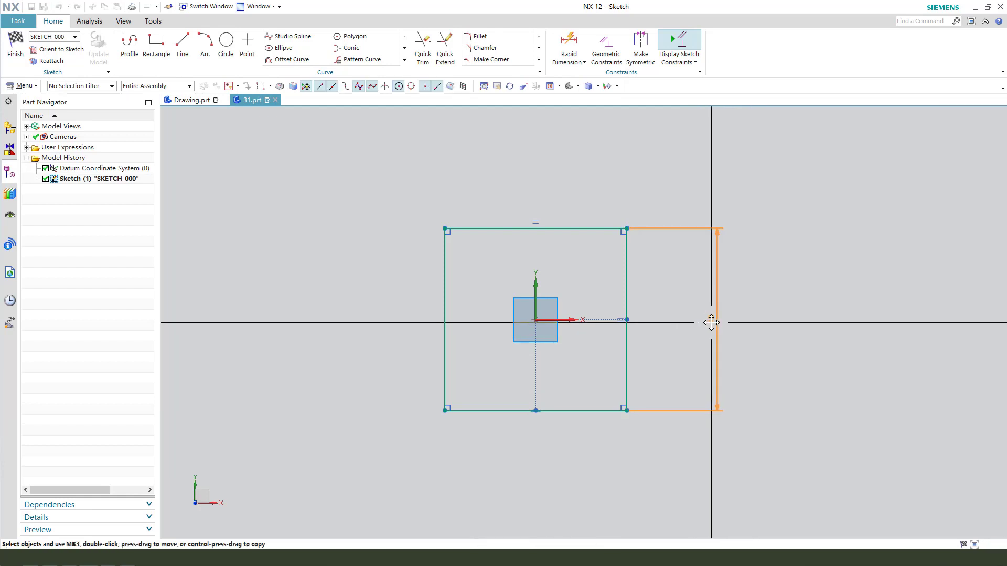
{"action": "double_click", "coordinate": [711, 322]}
{"action": "type", "text": "10"}
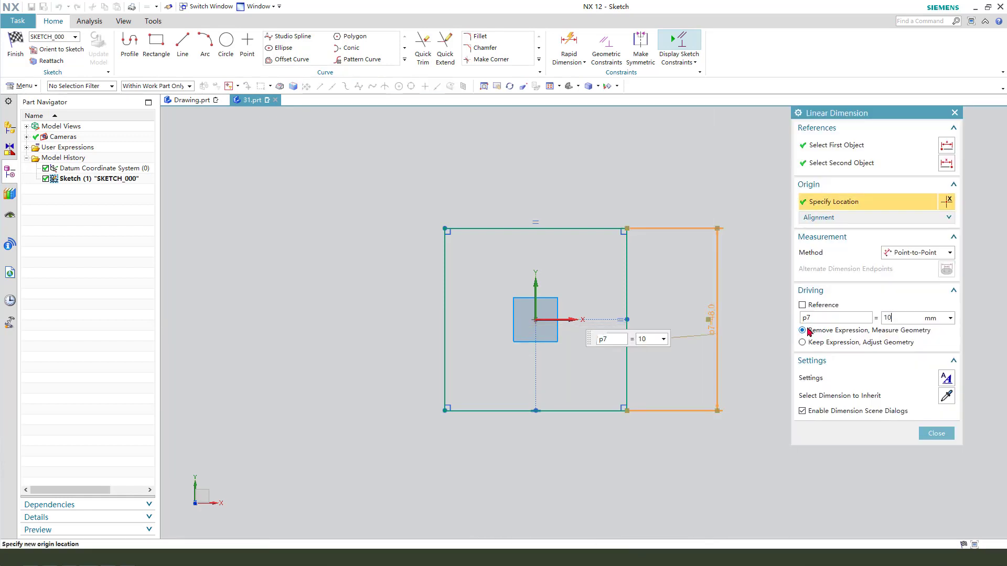
{"action": "type", "text": "0"}
{"action": "key", "text": "Return"}
{"action": "middle_click", "coordinate": [520, 317]}
{"action": "scroll", "coordinate": [379, 231], "scroll_direction": "down", "scroll_amount": 3}
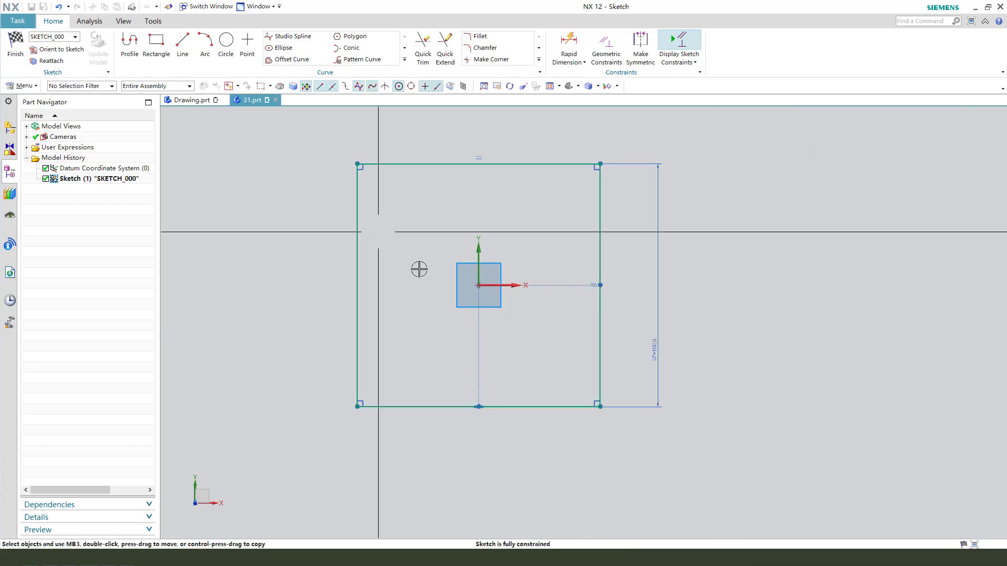
Step: Finish the sketch and extrude the square 42 mm upward with Boolean set to None
{"action": "left_click", "coordinate": [16, 48]}
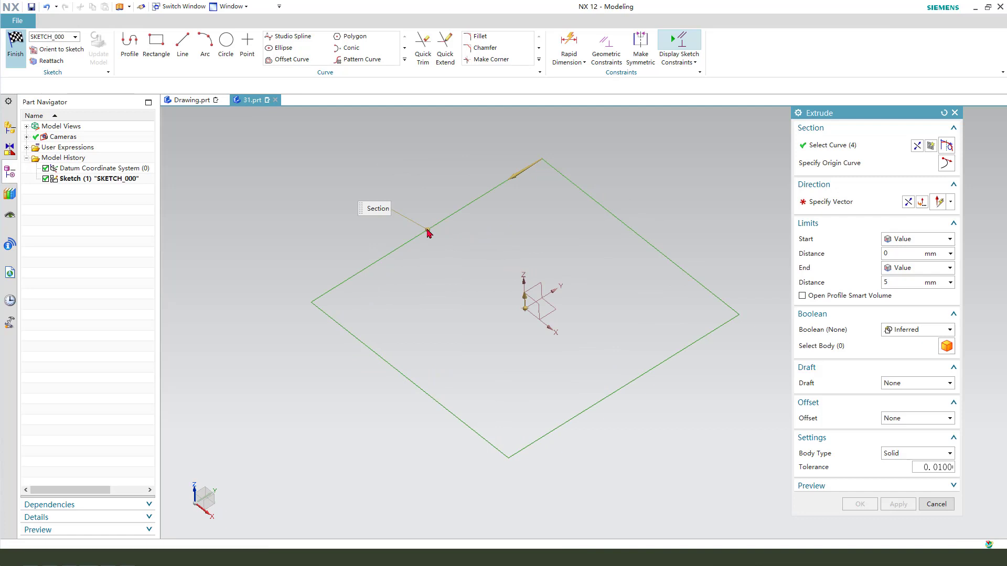
{"action": "scroll", "coordinate": [384, 247], "scroll_direction": "down", "scroll_amount": 3}
{"action": "middle_click_drag", "start_coordinate": [523, 306], "coordinate": [570, 305]}
{"action": "scroll", "coordinate": [460, 279], "scroll_direction": "up", "scroll_amount": 1}
{"action": "left_click_drag", "start_coordinate": [443, 272], "coordinate": [438, 212]}
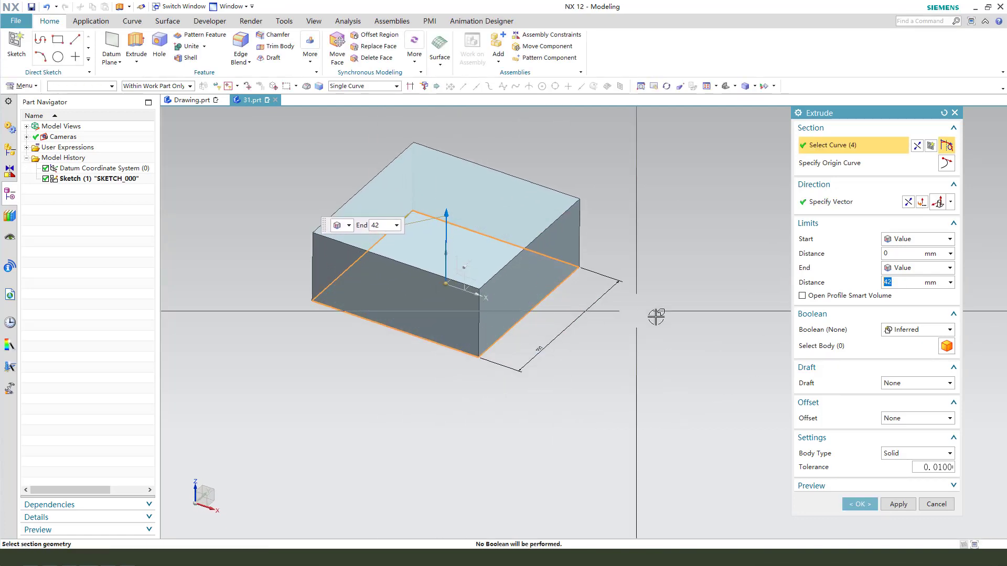
{"action": "middle_click_drag", "start_coordinate": [620, 318], "coordinate": [579, 304]}
{"action": "left_click", "coordinate": [894, 331]}
{"action": "left_click", "coordinate": [905, 342]}
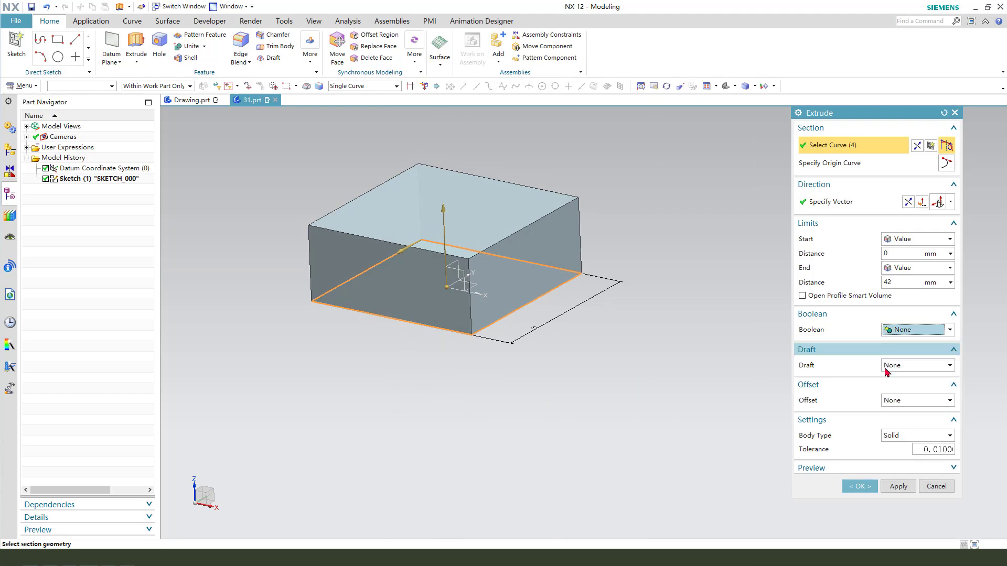
{"action": "left_click", "coordinate": [861, 487]}
{"action": "middle_click_drag", "start_coordinate": [591, 366], "coordinate": [573, 316]}
Step: Start a new extrusion using the block's bottom outline as the section, checking the reference drawing
{"action": "left_click", "coordinate": [141, 47]}
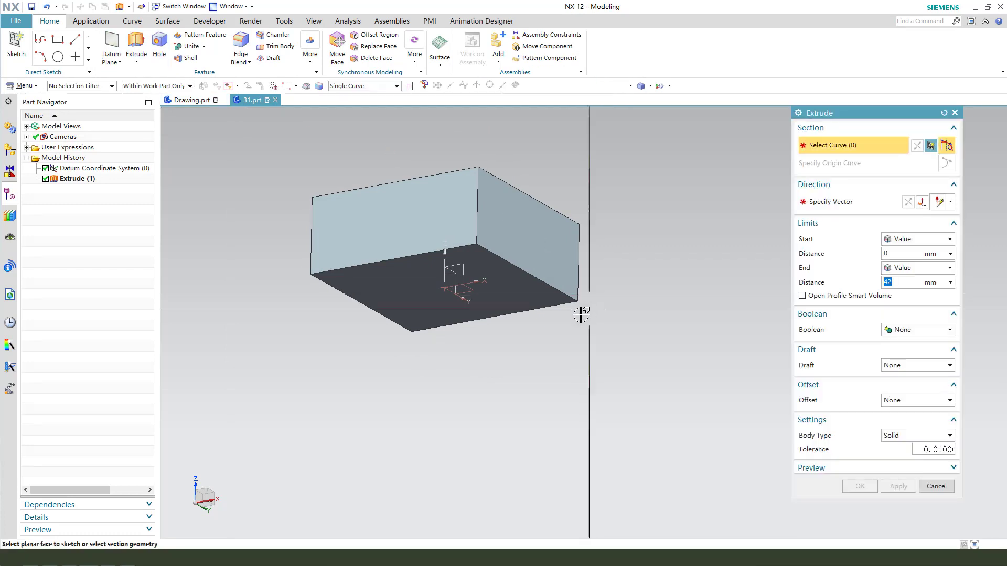
{"action": "left_click", "coordinate": [363, 86]}
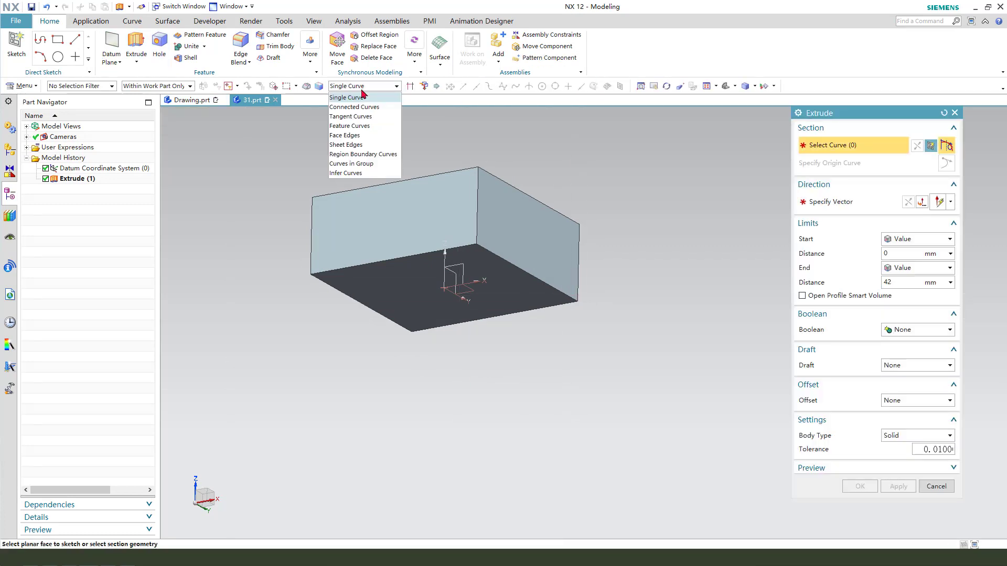
{"action": "left_click", "coordinate": [369, 155]}
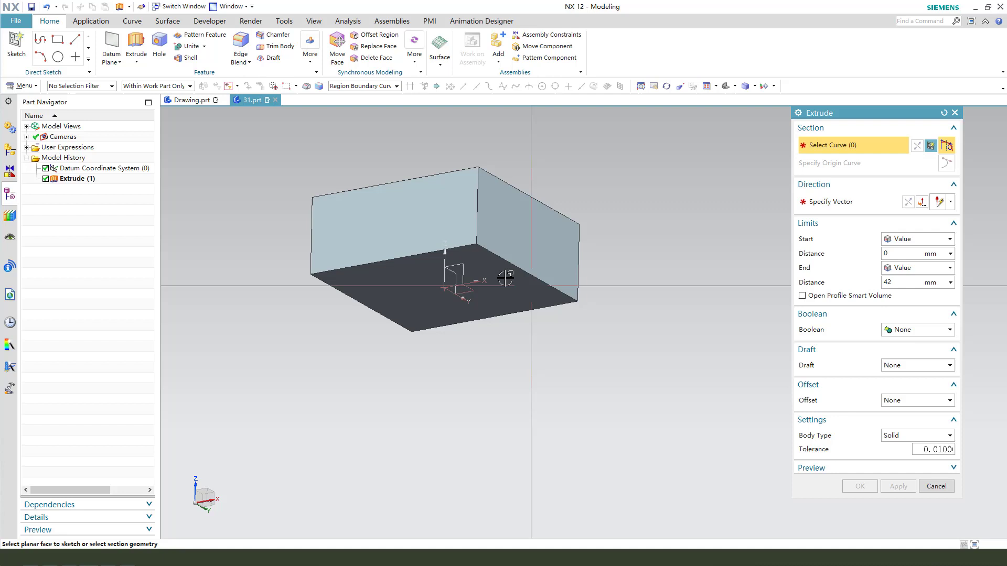
{"action": "left_click", "coordinate": [524, 286]}
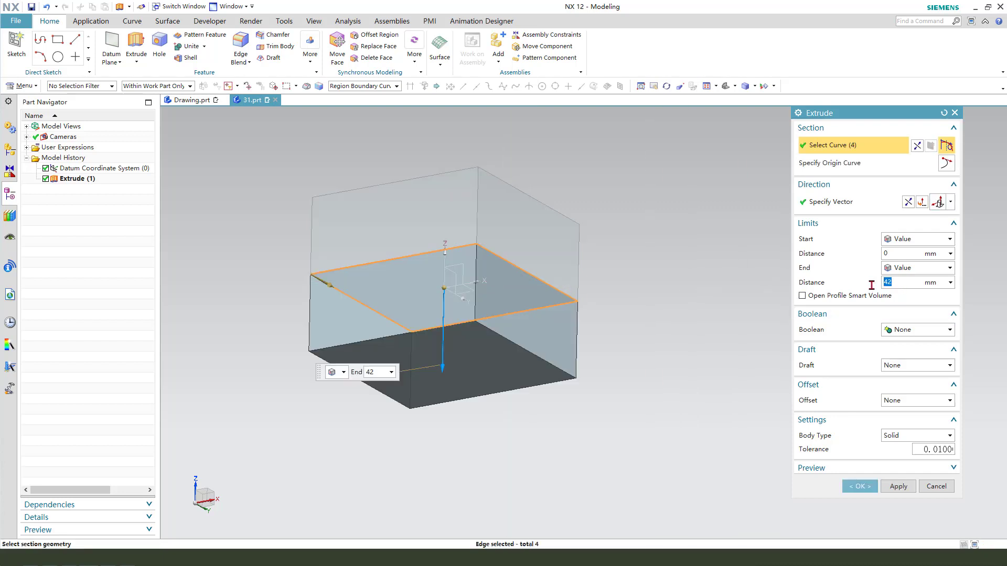
{"action": "left_click", "coordinate": [186, 104]}
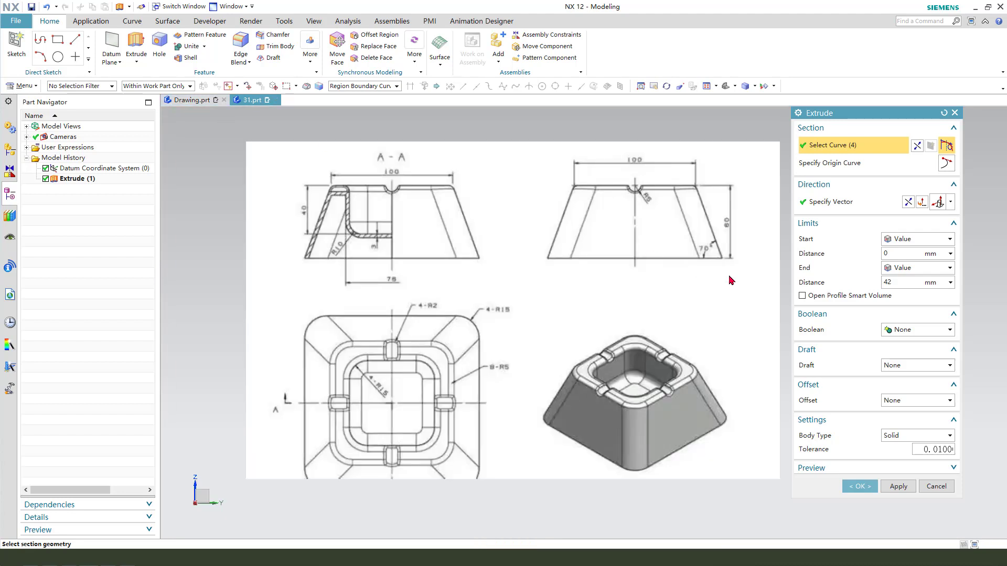
{"action": "scroll", "coordinate": [739, 231], "scroll_direction": "up", "scroll_amount": 4}
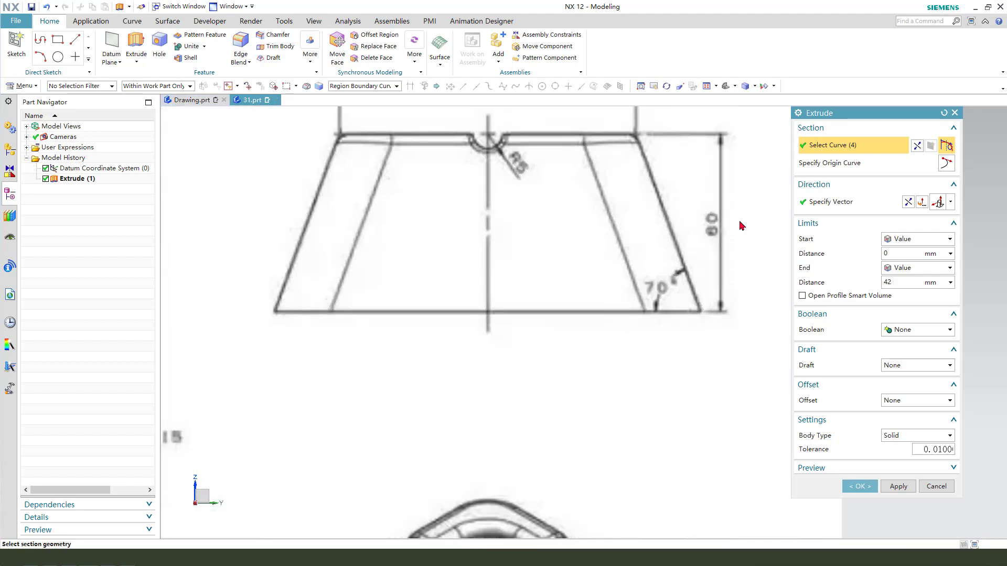
{"action": "scroll", "coordinate": [687, 237], "scroll_direction": "down", "scroll_amount": 5}
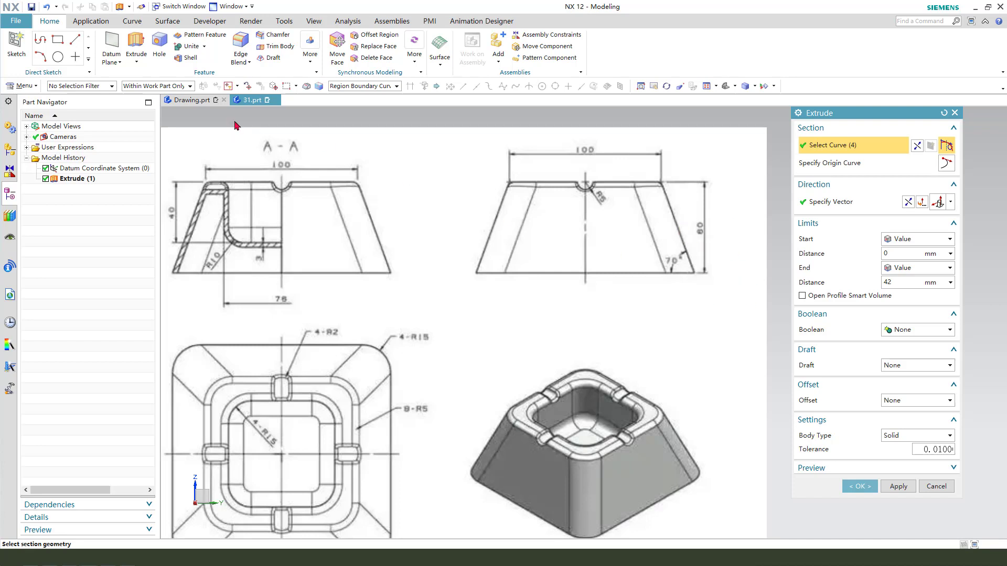
{"action": "left_click", "coordinate": [253, 100]}
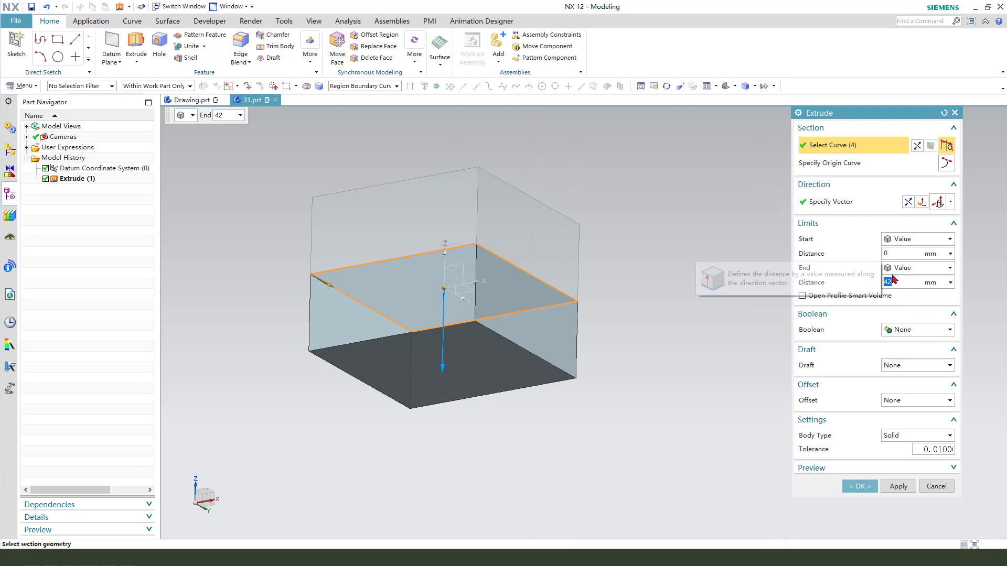
Step: Extrude it 60 mm with a From Start Limit draft of -30°
{"action": "type", "text": "60"}
{"action": "key", "text": "Return"}
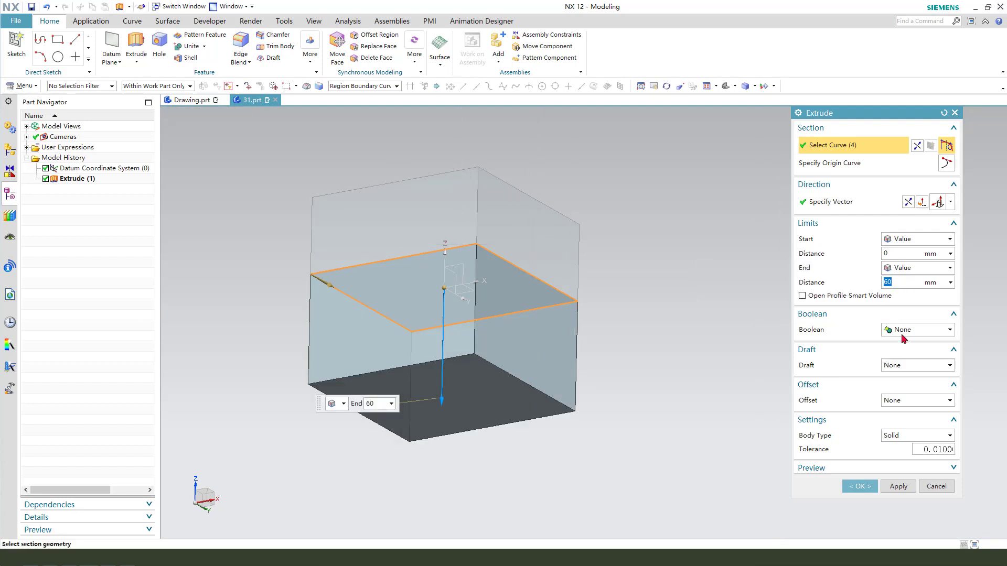
{"action": "left_click", "coordinate": [903, 371]}
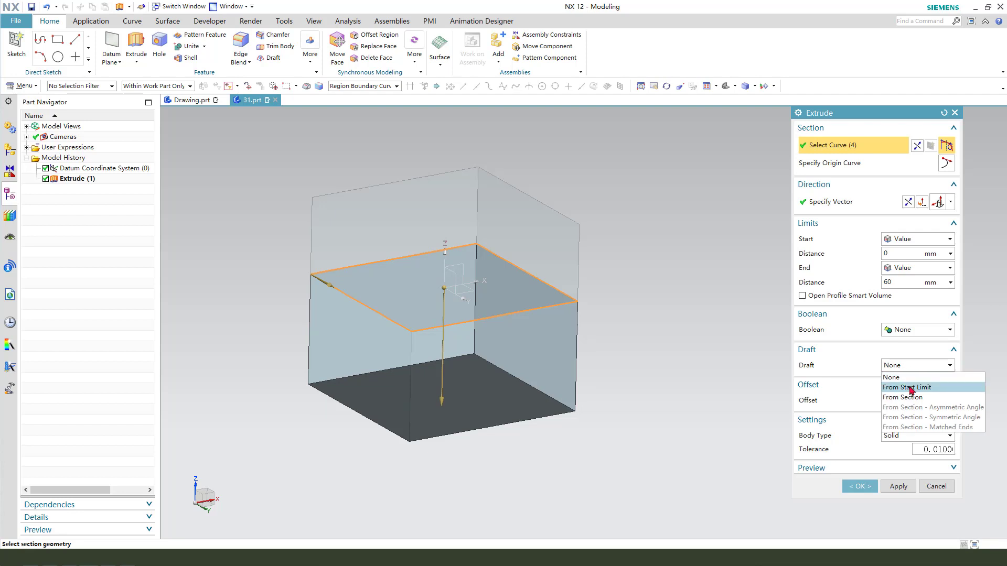
{"action": "left_click", "coordinate": [910, 388]}
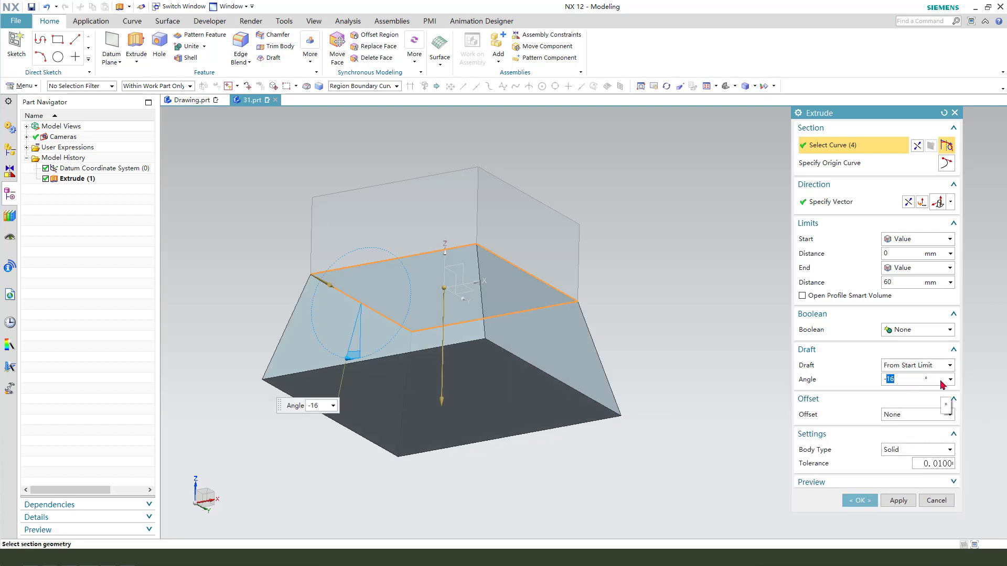
{"action": "key", "text": "Return"}
{"action": "middle_click_drag", "start_coordinate": [598, 283], "coordinate": [649, 335]}
{"action": "left_click", "coordinate": [859, 500]}
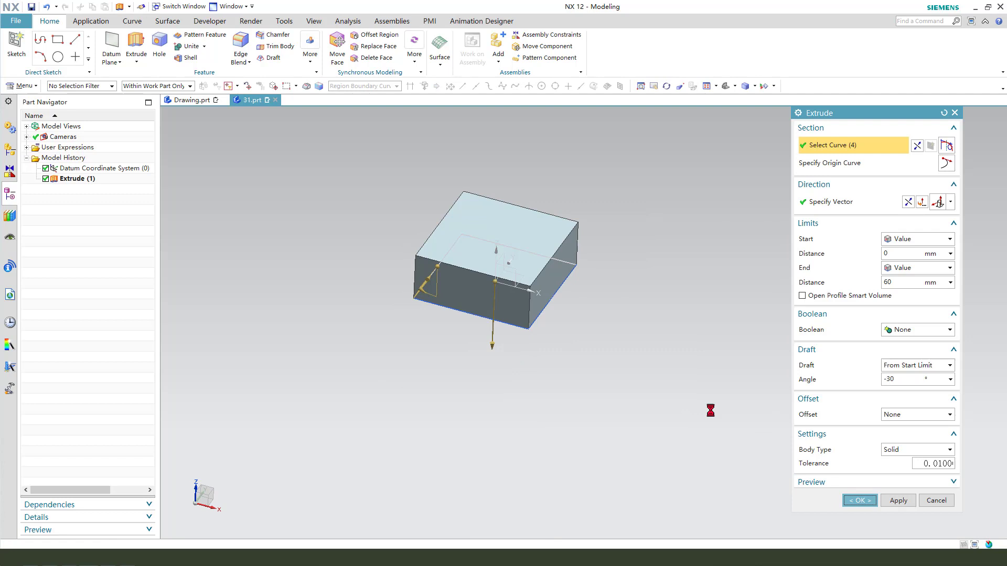
{"action": "middle_click_drag", "start_coordinate": [669, 404], "coordinate": [659, 369]}
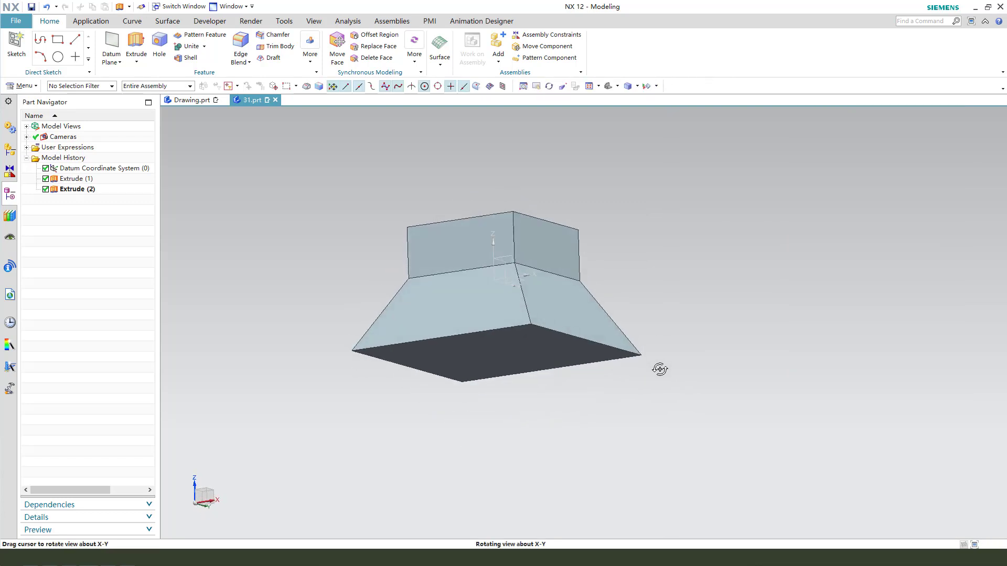
Step: Extrude the tapered section's bottom face edges straight 60 mm with no draft
{"action": "left_click", "coordinate": [135, 45]}
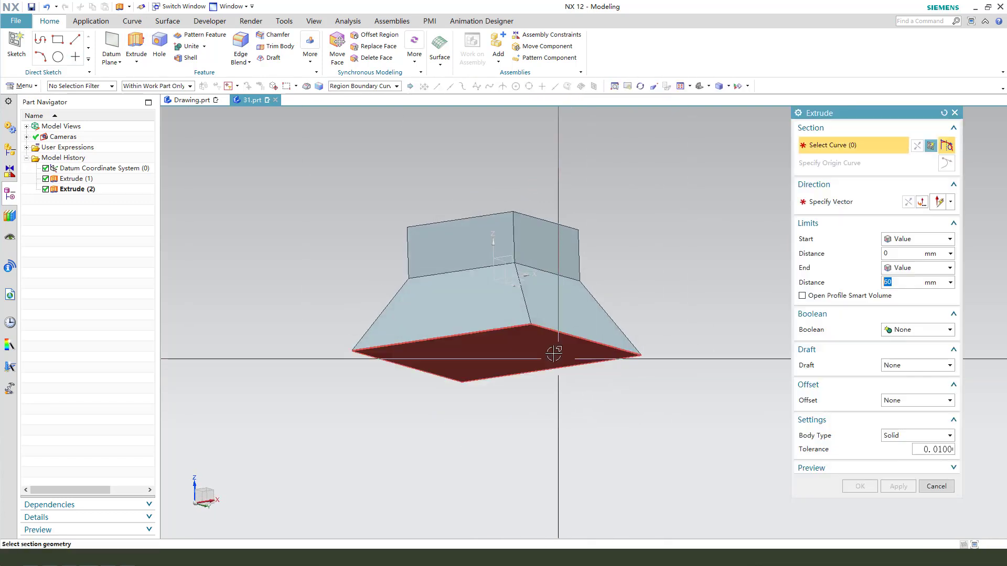
{"action": "left_click", "coordinate": [552, 350]}
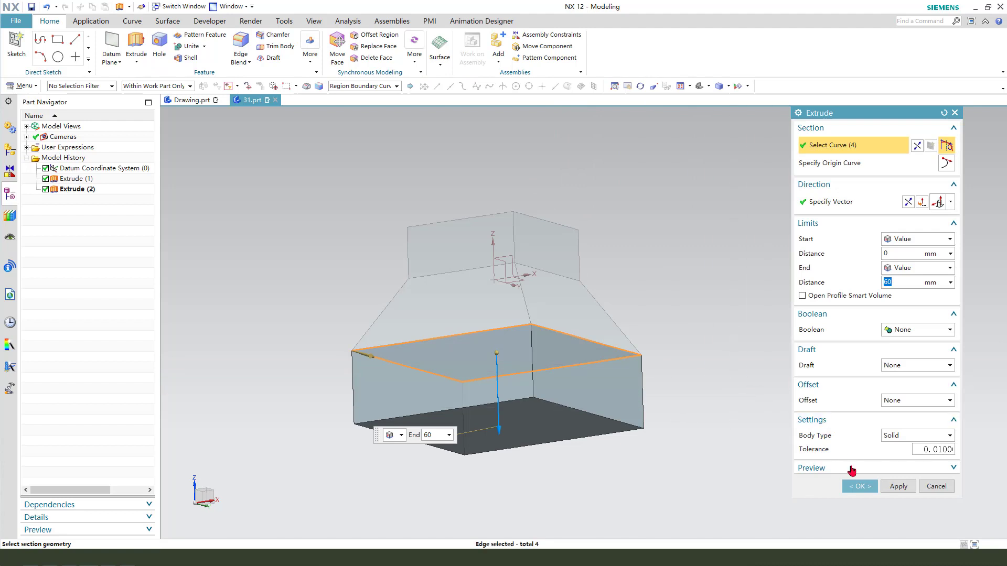
{"action": "left_click", "coordinate": [858, 488]}
{"action": "middle_click_drag", "start_coordinate": [701, 319], "coordinate": [699, 347]}
{"action": "scroll", "coordinate": [457, 223], "scroll_direction": "down", "scroll_amount": 2}
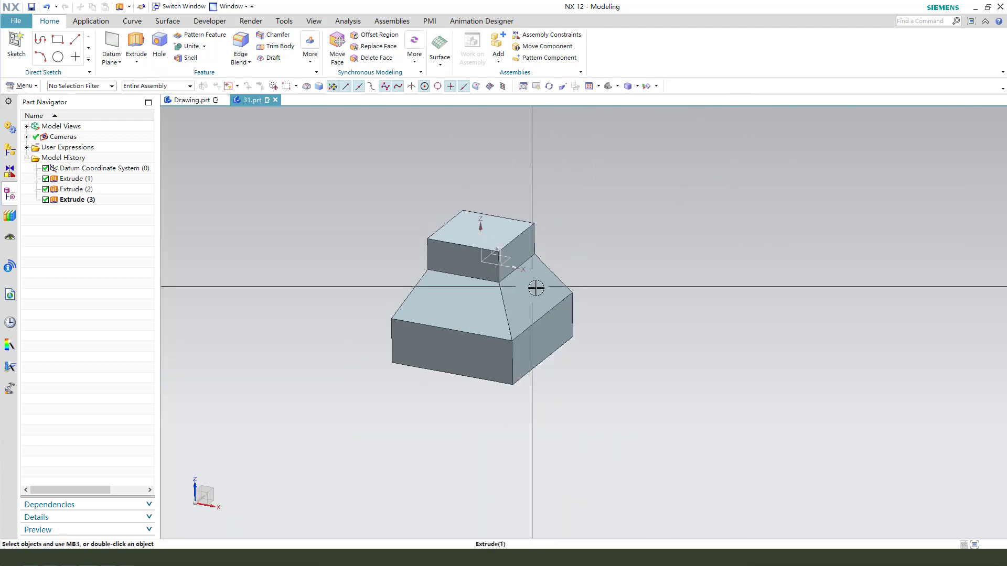
{"action": "scroll", "coordinate": [536, 288], "scroll_direction": "up", "scroll_amount": 2}
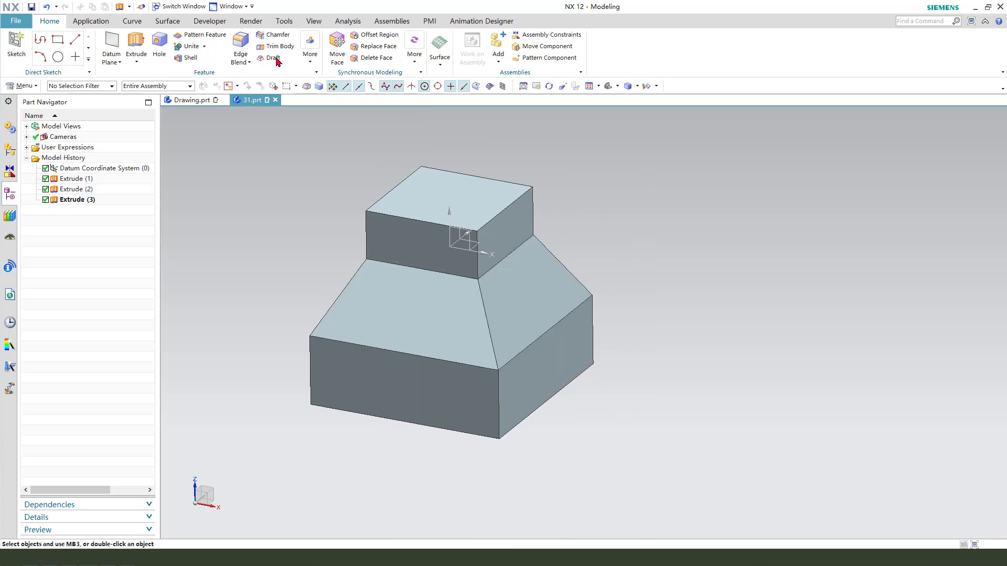
Step: Blend the four vertical edges of each box with an 18 mm radius
{"action": "left_click", "coordinate": [367, 231]}
{"action": "left_click", "coordinate": [477, 249]}
{"action": "left_click", "coordinate": [530, 210]}
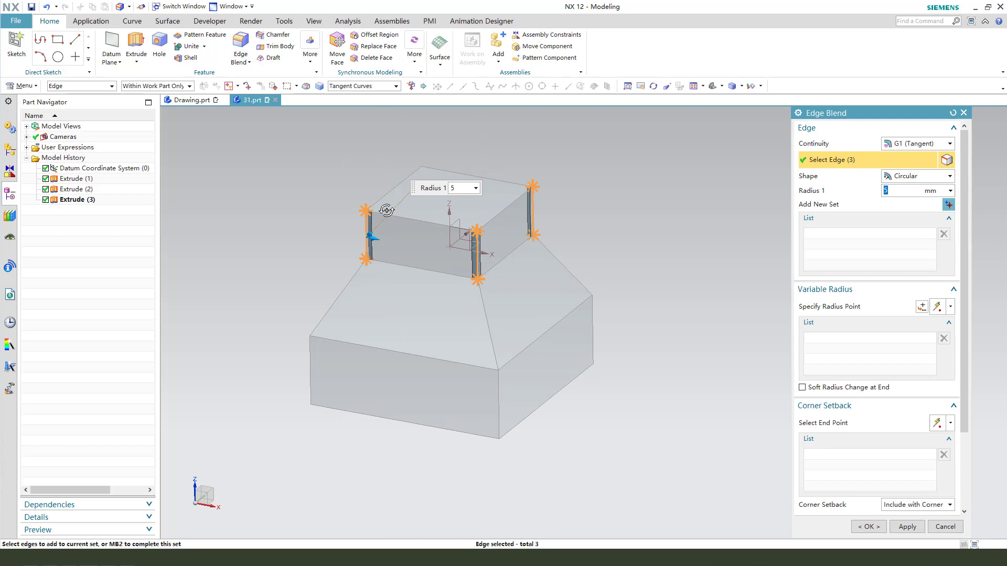
{"action": "middle_click_drag", "start_coordinate": [387, 210], "coordinate": [418, 199]}
{"action": "left_click", "coordinate": [404, 185]}
{"action": "middle_click_drag", "start_coordinate": [597, 362], "coordinate": [558, 365]}
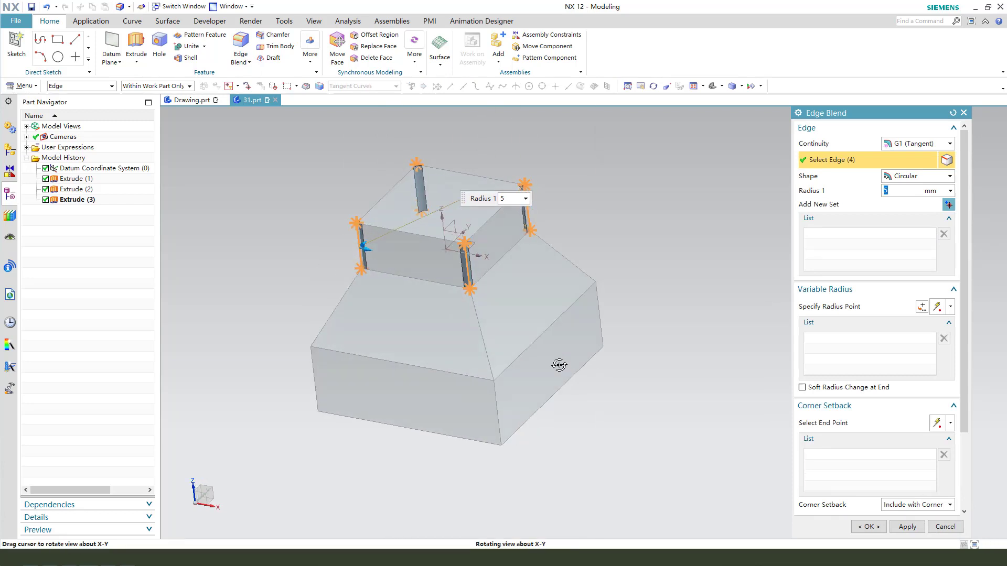
{"action": "left_click", "coordinate": [518, 394]}
{"action": "left_click", "coordinate": [600, 314]}
{"action": "left_click", "coordinate": [314, 373]}
{"action": "middle_click_drag", "start_coordinate": [381, 326], "coordinate": [496, 341]}
{"action": "left_click", "coordinate": [299, 263]}
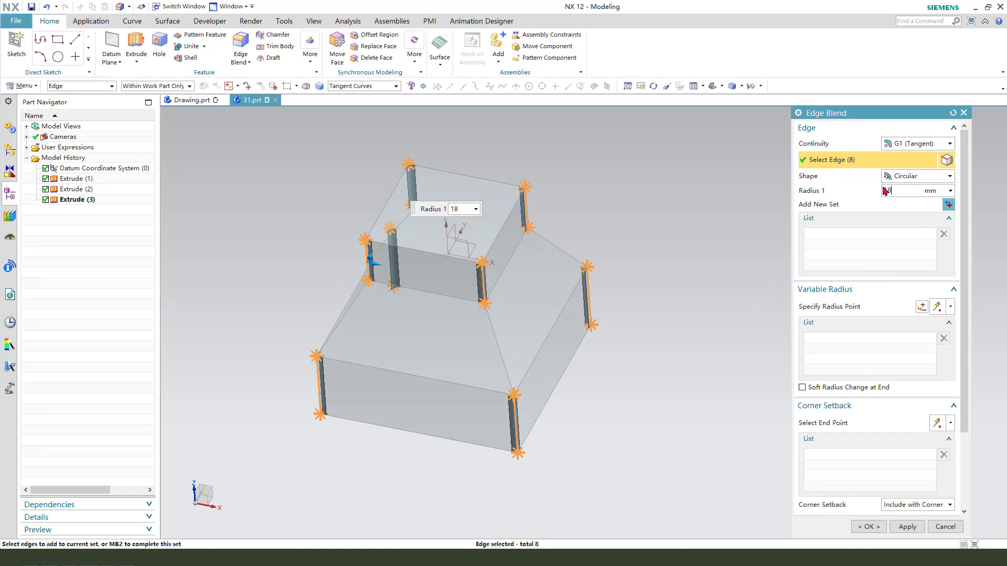
{"action": "middle_click", "coordinate": [665, 351]}
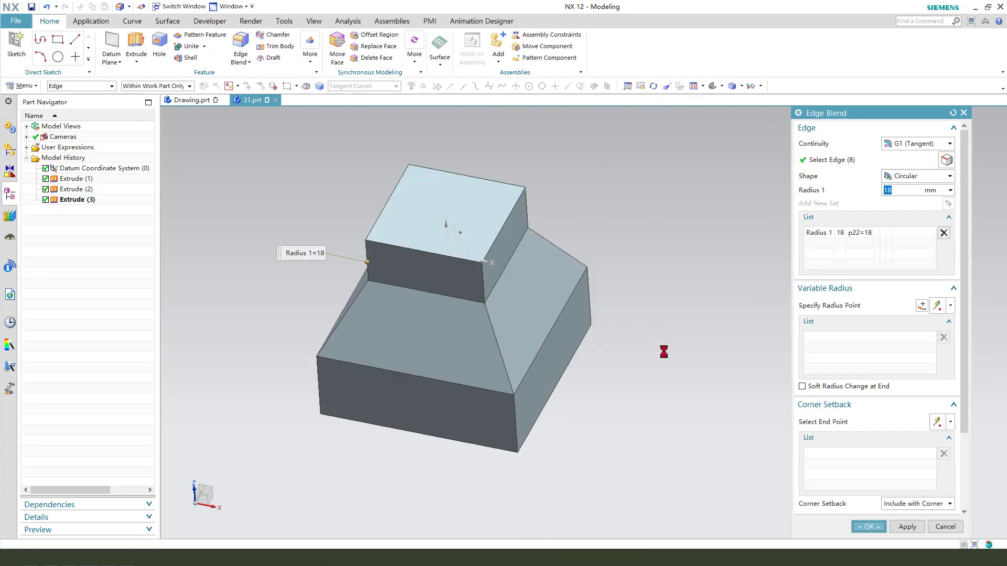
{"action": "middle_click", "coordinate": [620, 361]}
Step: Hide the tapered middle body with Ctrl+B
{"action": "middle_click_drag", "start_coordinate": [619, 361], "coordinate": [622, 341]}
{"action": "key", "text": "ctrl+b"}
{"action": "left_click", "coordinate": [513, 297]}
{"action": "middle_click", "coordinate": [594, 312]}
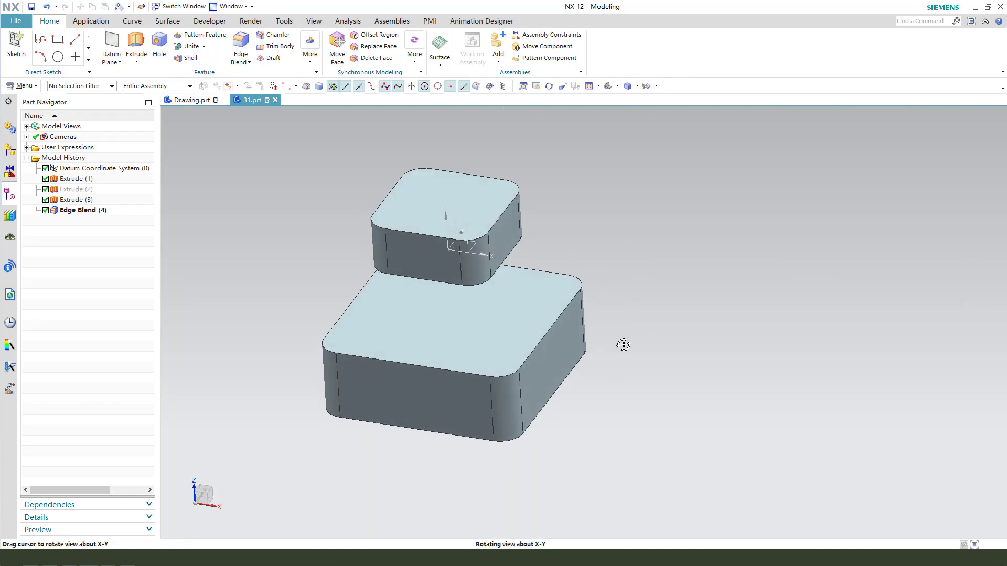
Step: Create a Through Curves loft with G0 continuity from the lower block's top edge loop to the upper block's bottom loop
{"action": "left_click", "coordinate": [165, 23]}
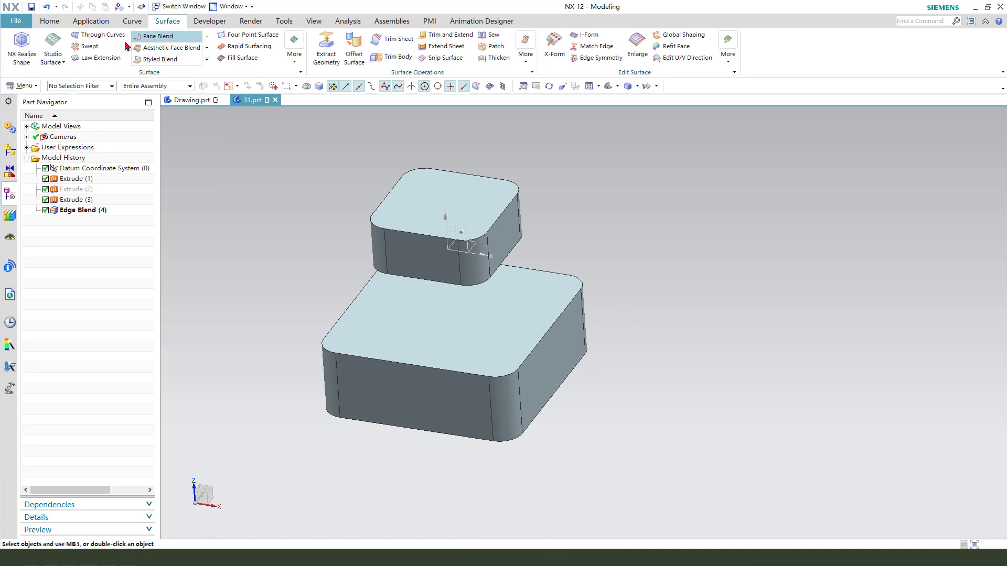
{"action": "left_click", "coordinate": [97, 35]}
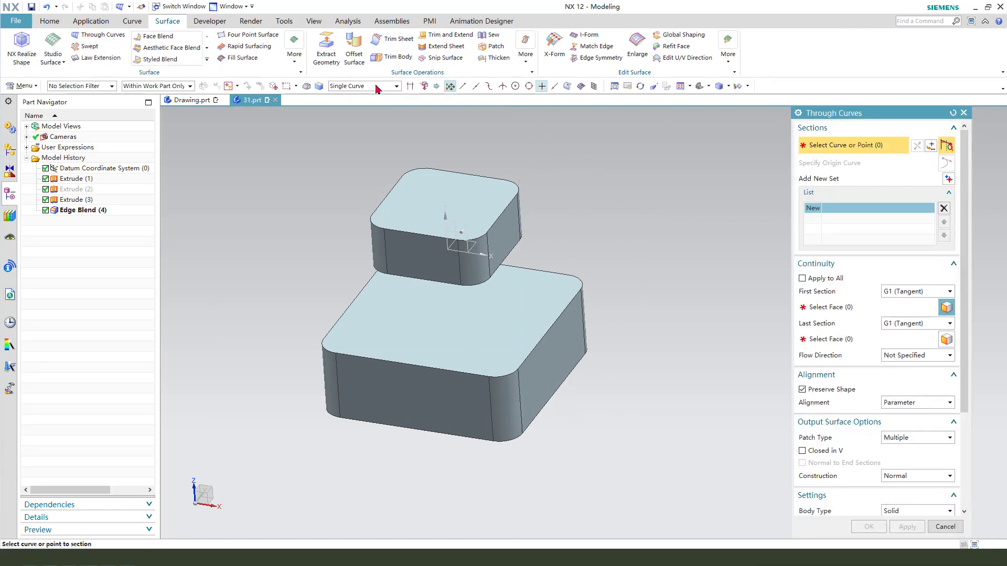
{"action": "left_click", "coordinate": [377, 87]}
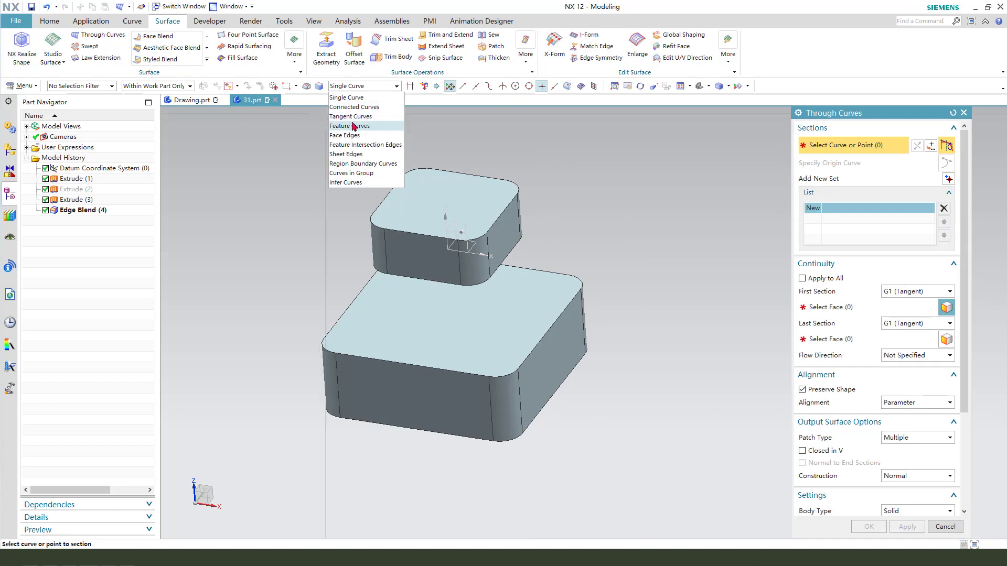
{"action": "left_click", "coordinate": [366, 117]}
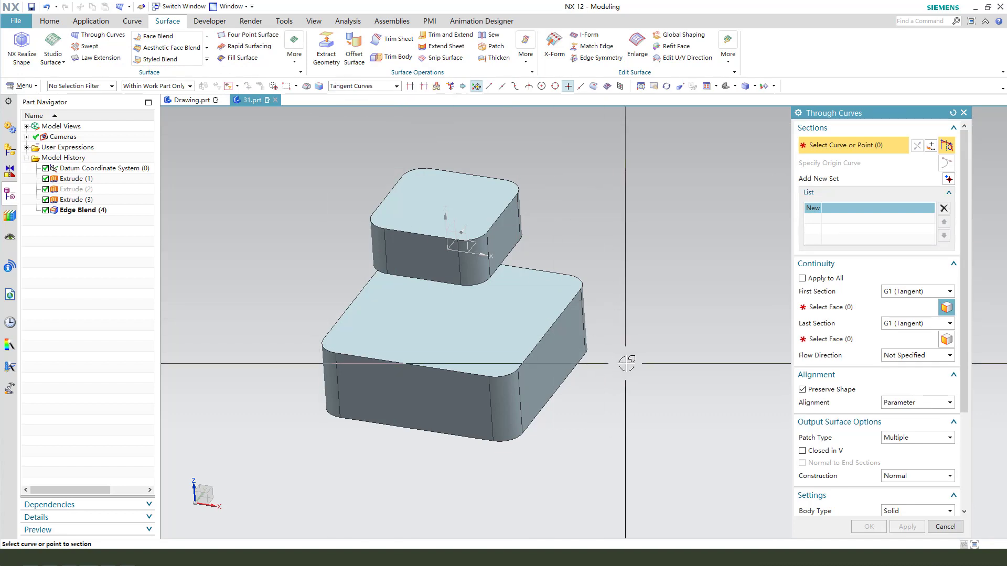
{"action": "left_click", "coordinate": [555, 338]}
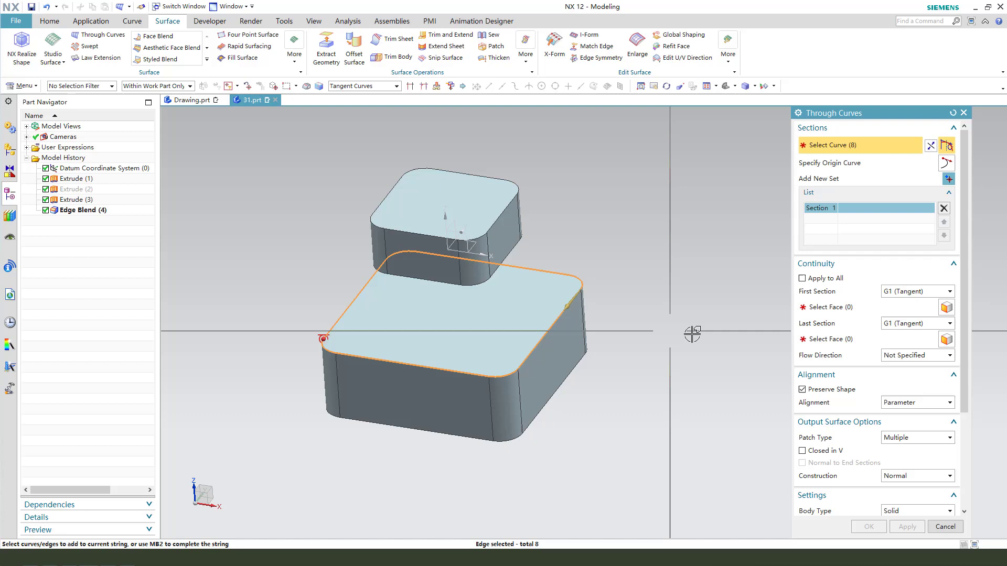
{"action": "left_click", "coordinate": [907, 304]}
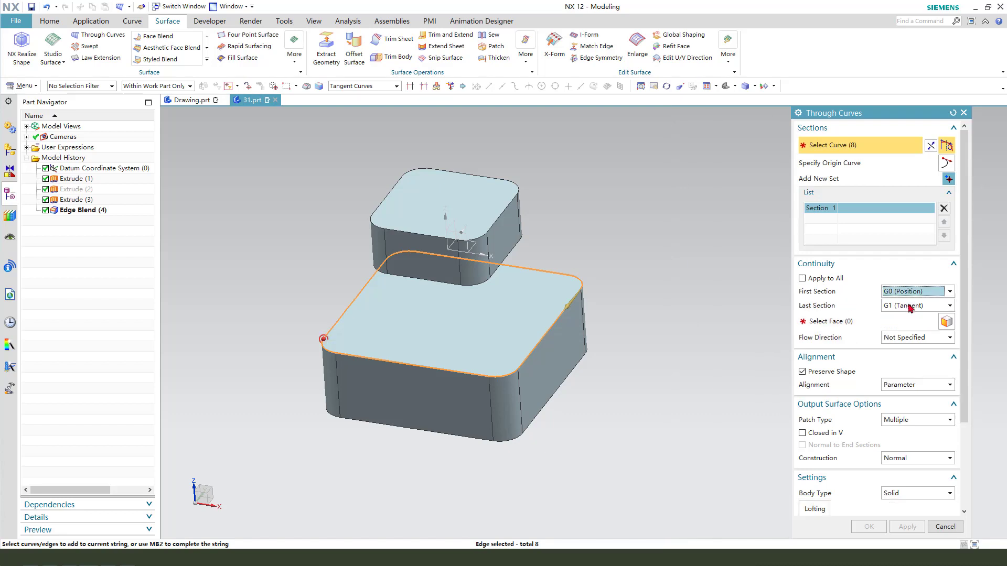
{"action": "left_click", "coordinate": [918, 318]}
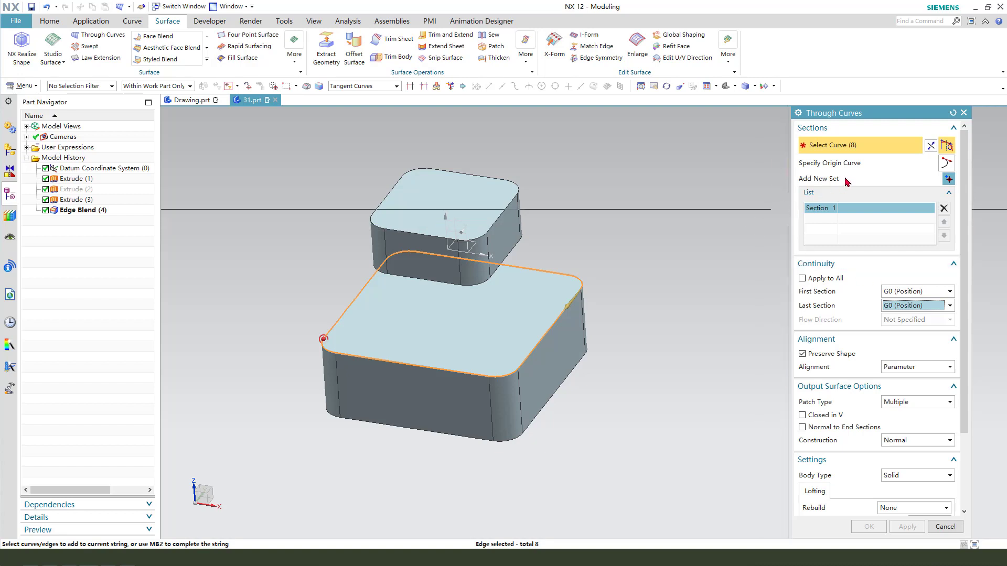
{"action": "middle_click", "coordinate": [686, 201]}
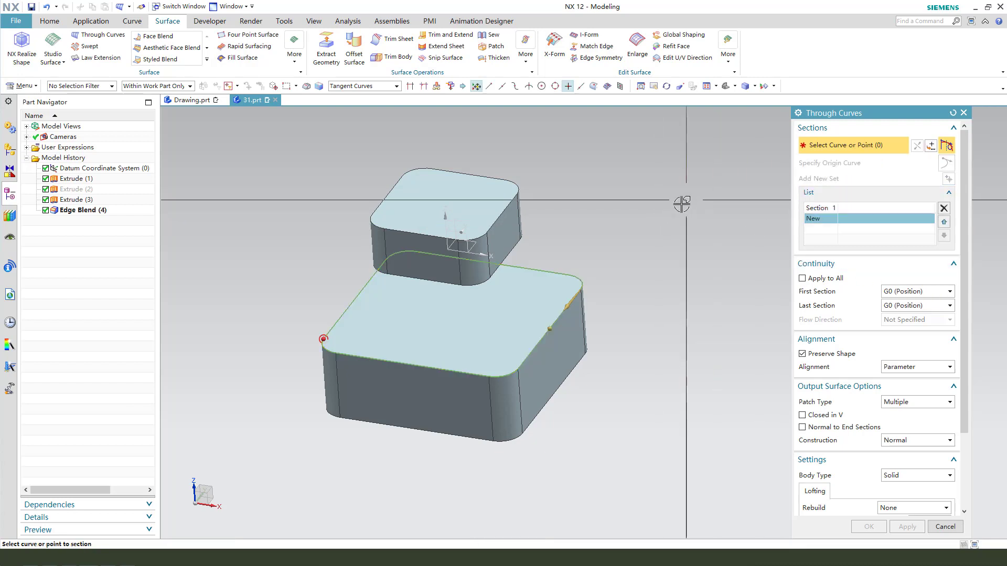
{"action": "left_click", "coordinate": [519, 247]}
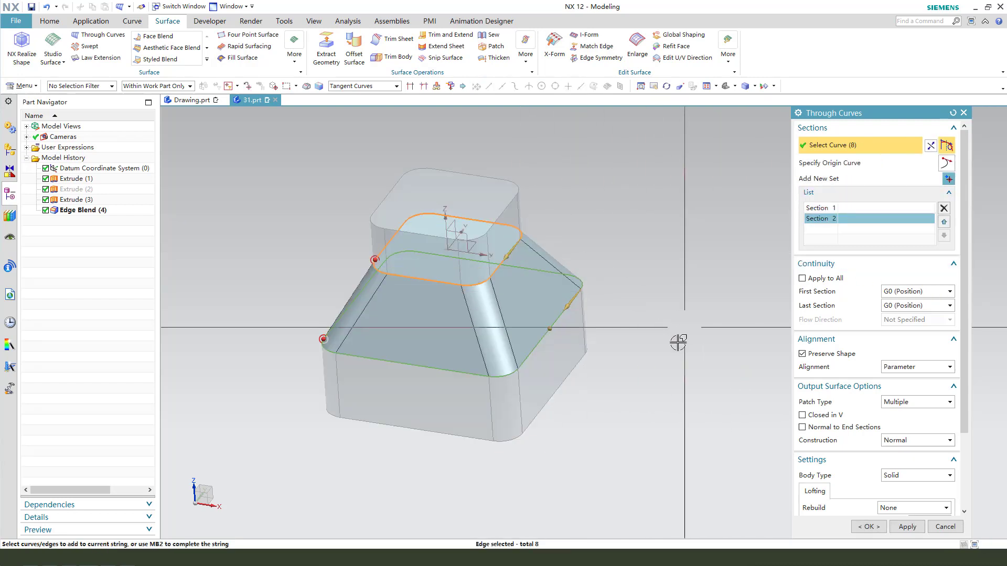
{"action": "middle_click_drag", "start_coordinate": [618, 360], "coordinate": [606, 364]}
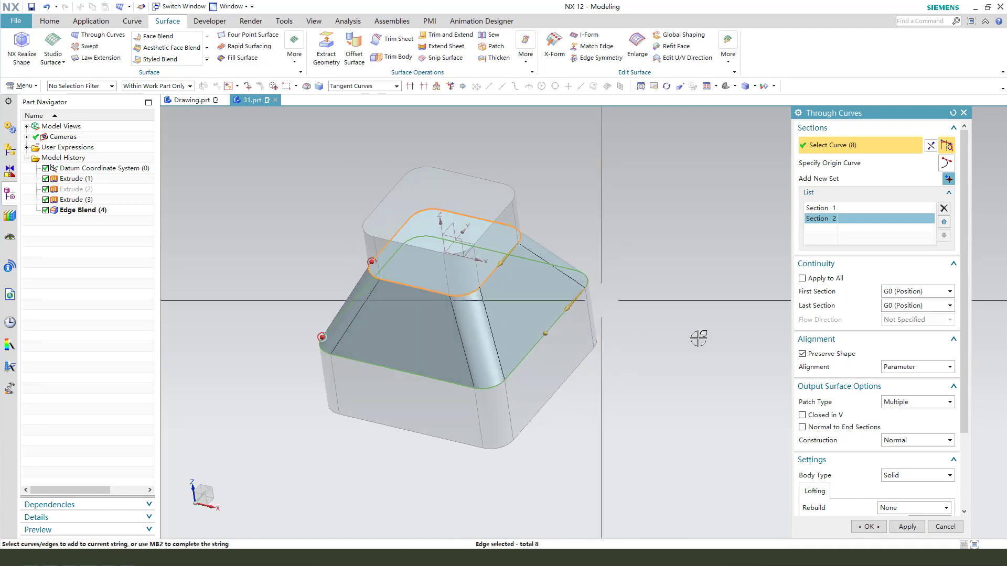
{"action": "left_click", "coordinate": [872, 527]}
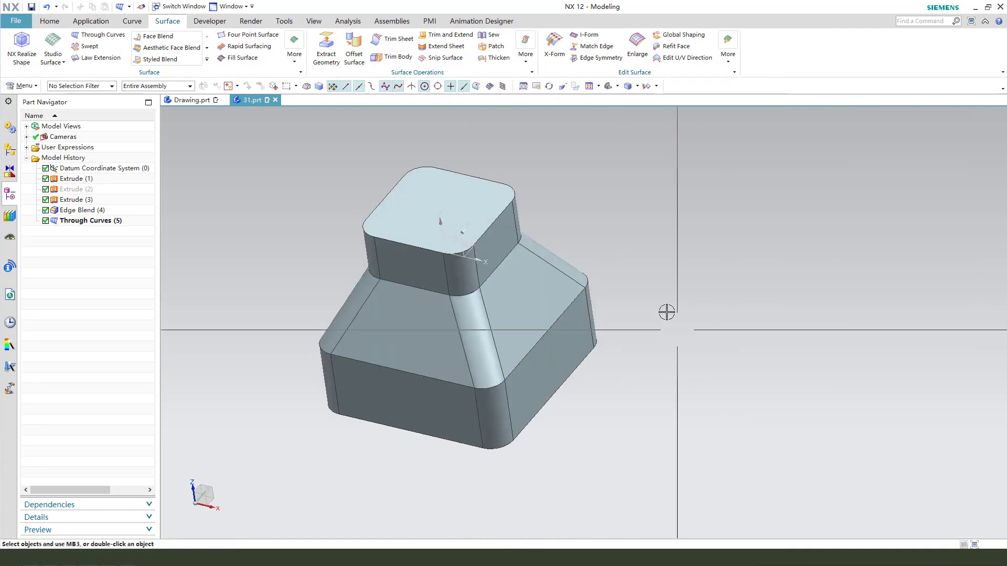
Step: Hide the upper and lower boxes, then swap shown and hidden bodies
{"action": "key", "text": "ctrl+b"}
{"action": "left_click", "coordinate": [498, 229]}
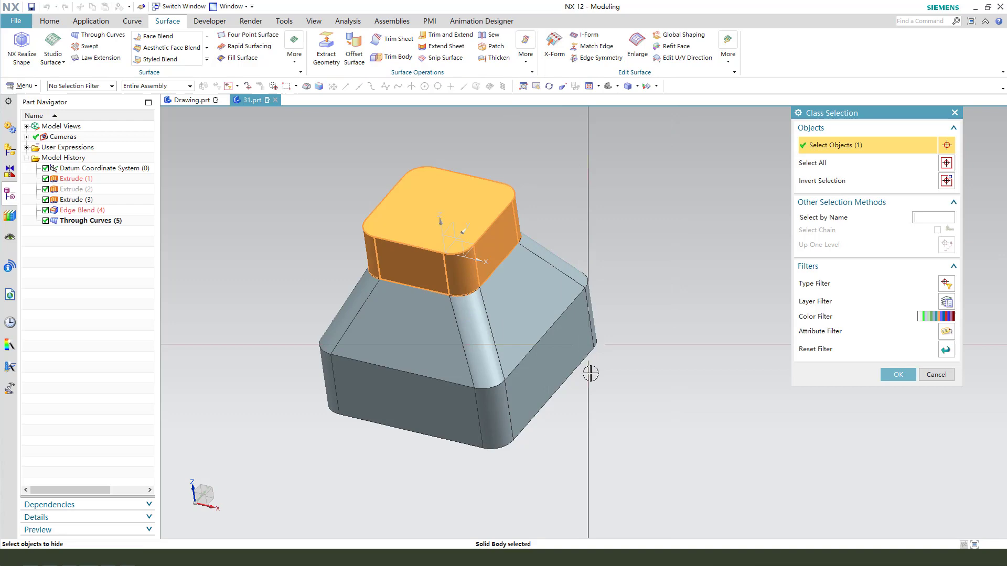
{"action": "left_click", "coordinate": [566, 362]}
{"action": "middle_click", "coordinate": [652, 362]}
{"action": "key", "text": "ctrl+shift+b"}
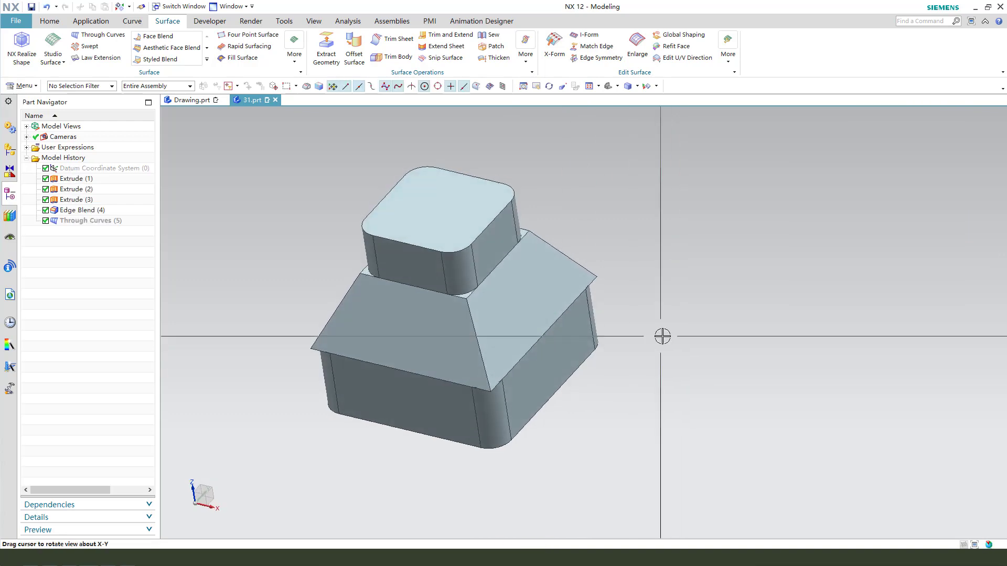
Step: Delete the two leftover bodies with Delete Body, leaving the loft visible
{"action": "left_click", "coordinate": [58, 25]}
{"action": "left_click", "coordinate": [310, 53]}
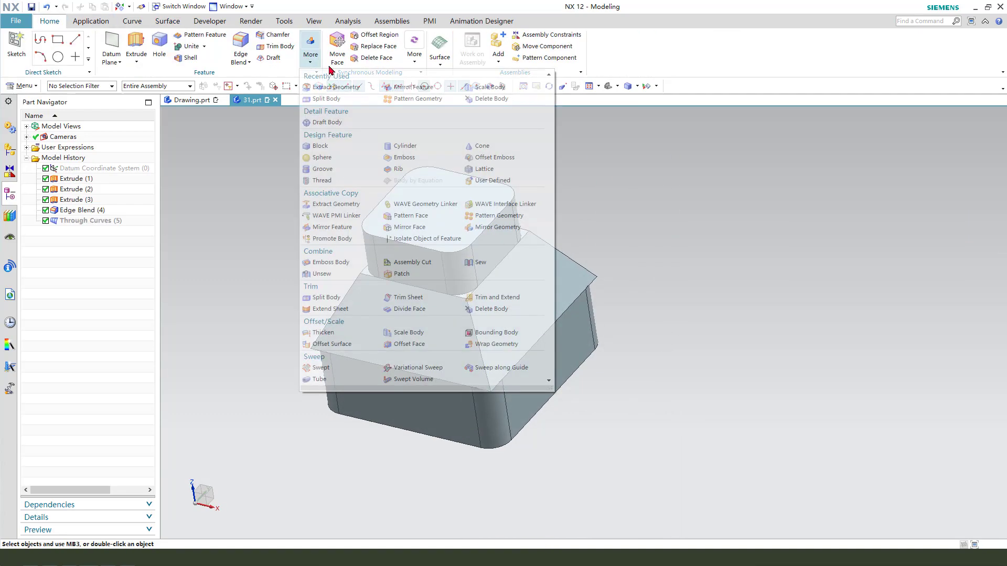
{"action": "left_click", "coordinate": [495, 103]}
{"action": "left_click", "coordinate": [553, 263]}
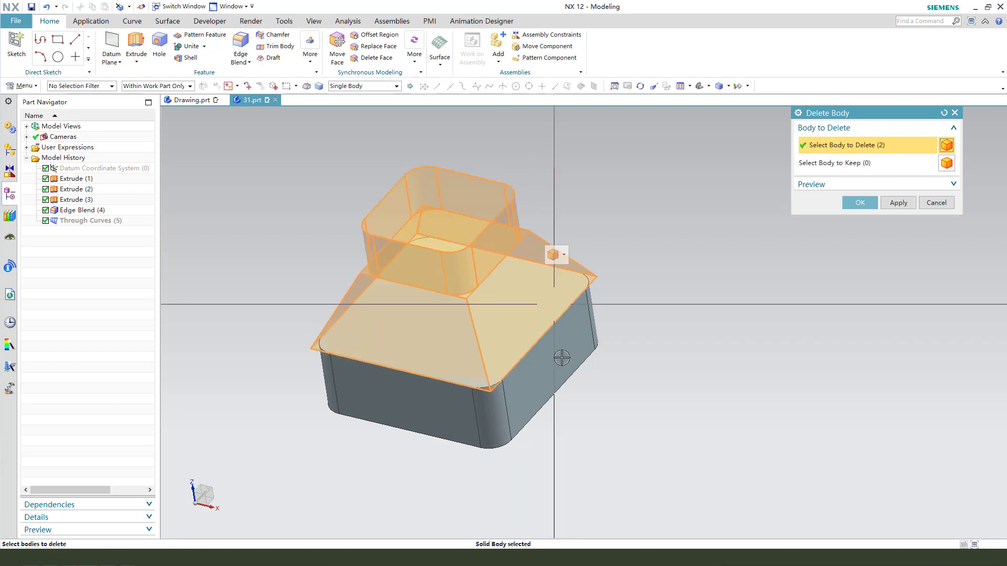
{"action": "middle_click", "coordinate": [670, 371]}
{"action": "mouse_move", "coordinate": [542, 353]}
{"action": "middle_mouse_down"}
{"action": "mouse_move", "coordinate": [558, 330]}
{"action": "mouse_move", "coordinate": [541, 370]}
{"action": "mouse_move", "coordinate": [539, 361]}
{"action": "middle_mouse_up"}
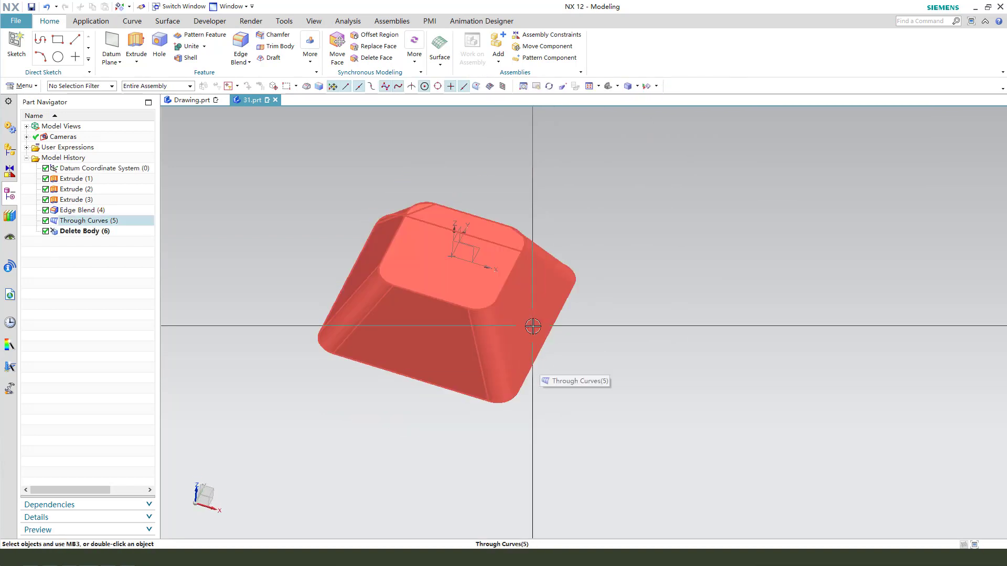
{"action": "middle_click_drag", "start_coordinate": [535, 326], "coordinate": [688, 345]}
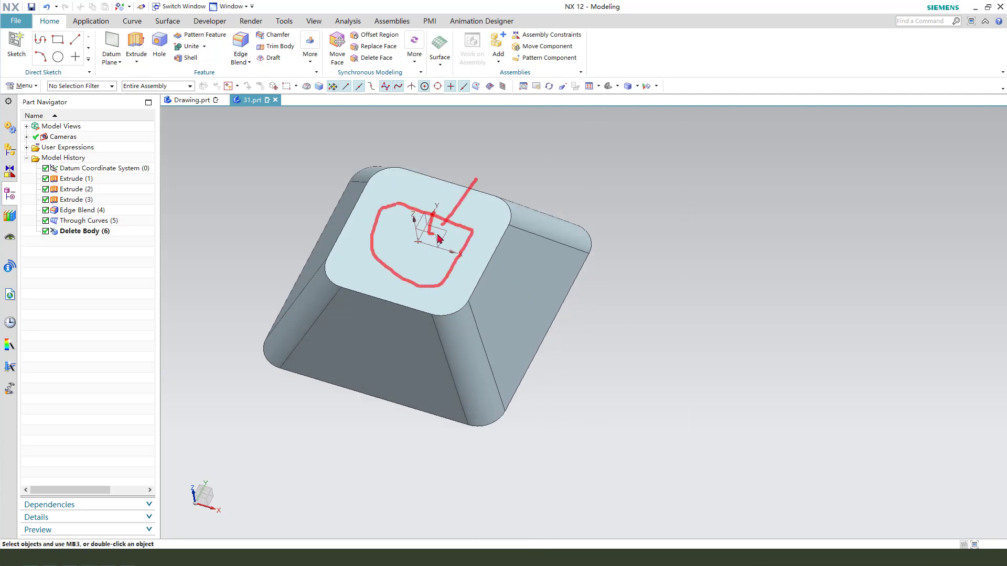
Step: Start an extrusion sketch on the loft's top face and draw a rectangle centred on the origin
{"action": "left_click", "coordinate": [136, 43]}
{"action": "left_click", "coordinate": [512, 228]}
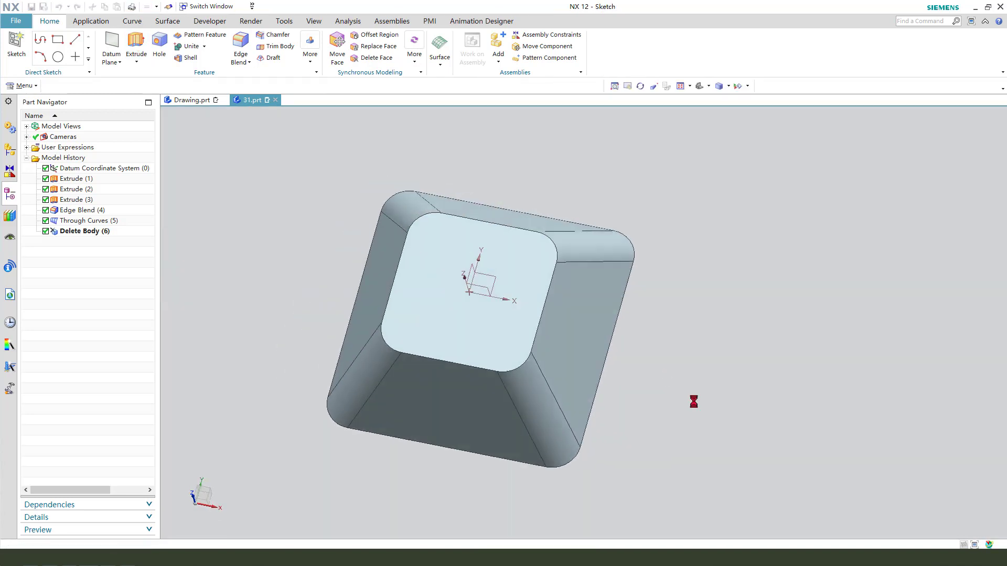
{"action": "scroll", "coordinate": [841, 423], "scroll_direction": "up", "scroll_amount": 2}
{"action": "key", "text": "r"}
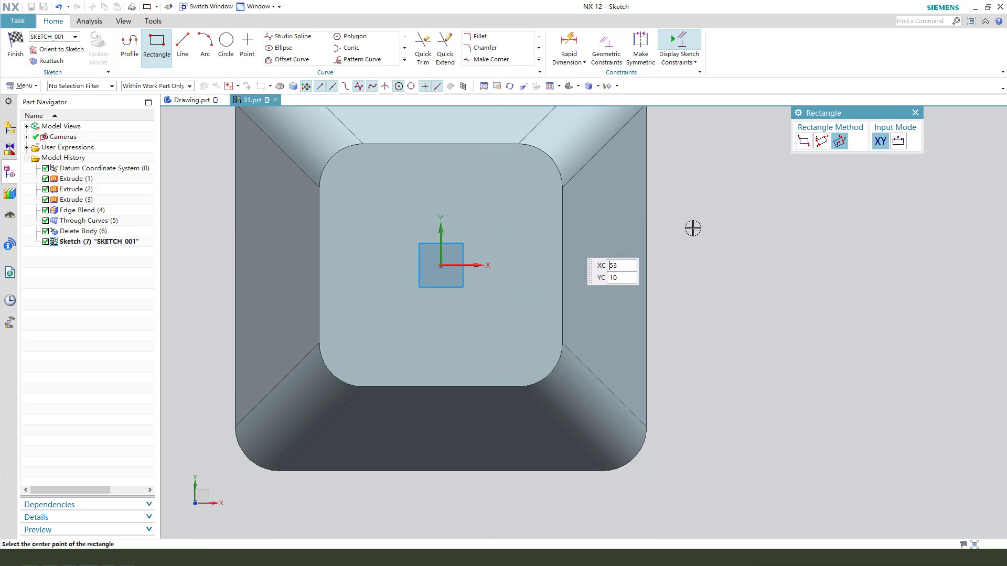
{"action": "left_click", "coordinate": [441, 265]}
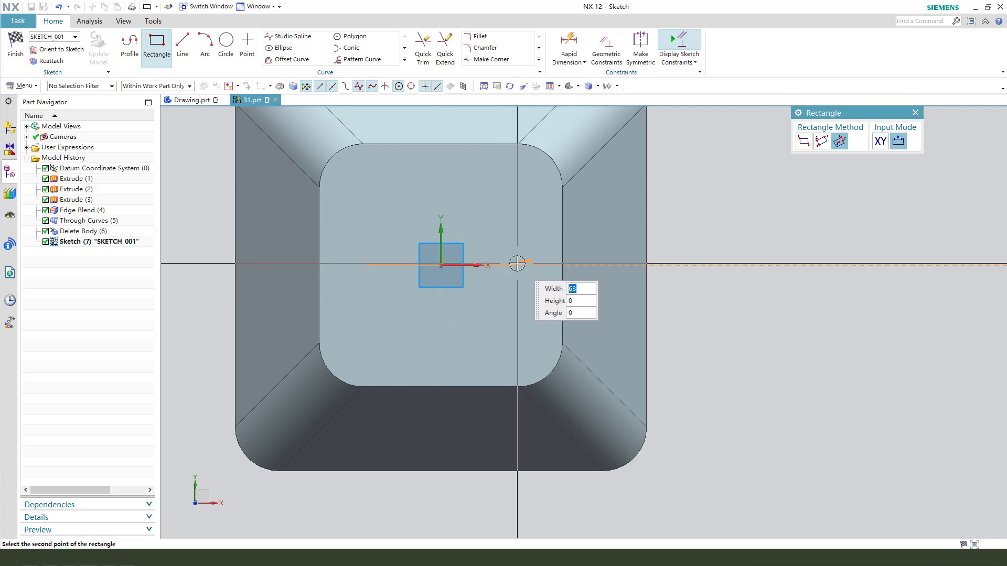
{"action": "left_click", "coordinate": [517, 198]}
{"action": "key", "text": "Escape"}
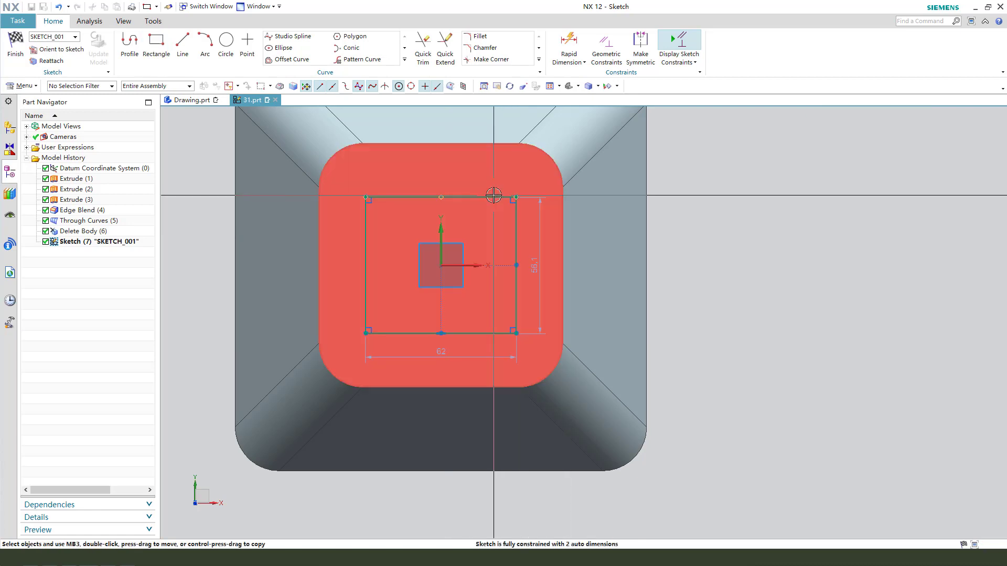
{"action": "left_click", "coordinate": [494, 195]}
{"action": "key", "text": "Escape"}
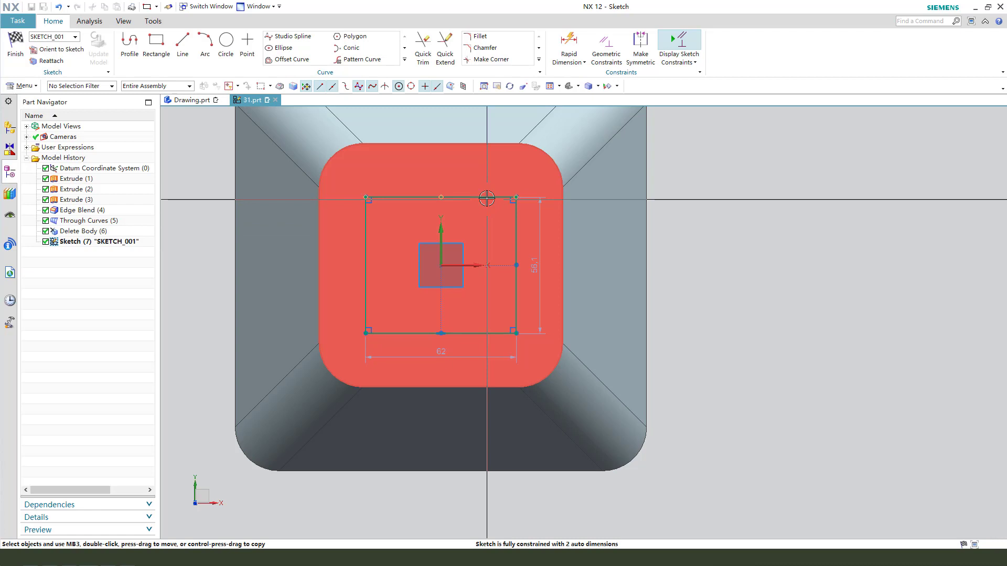
Step: Make the rectangle's sides equal, set the side to 70, and finish the sketch
{"action": "left_click", "coordinate": [515, 216]}
{"action": "left_click", "coordinate": [515, 216]}
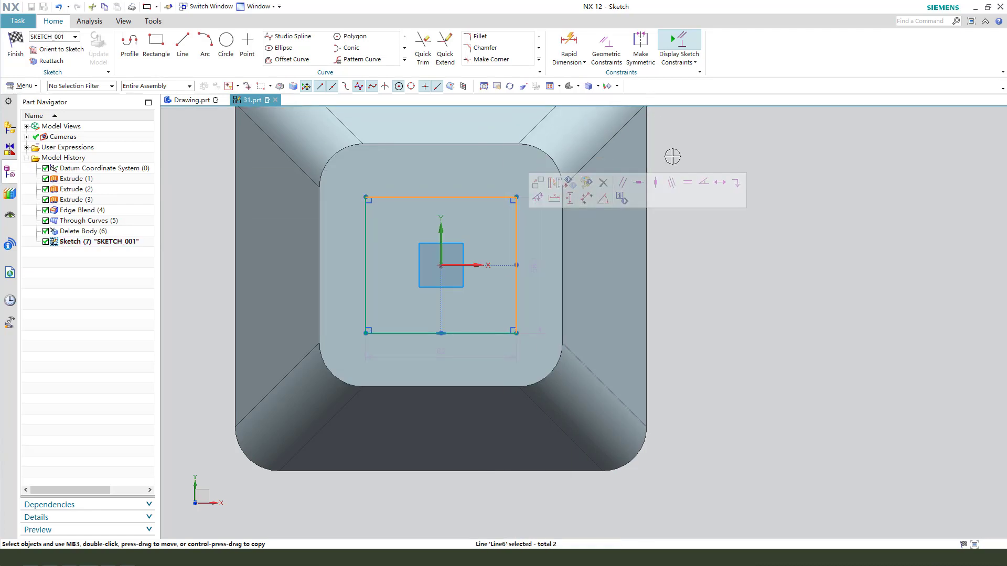
{"action": "left_click", "coordinate": [687, 187]}
{"action": "left_click_drag", "start_coordinate": [540, 237], "coordinate": [721, 261]}
{"action": "left_click", "coordinate": [722, 262]}
{"action": "left_click", "coordinate": [186, 100]}
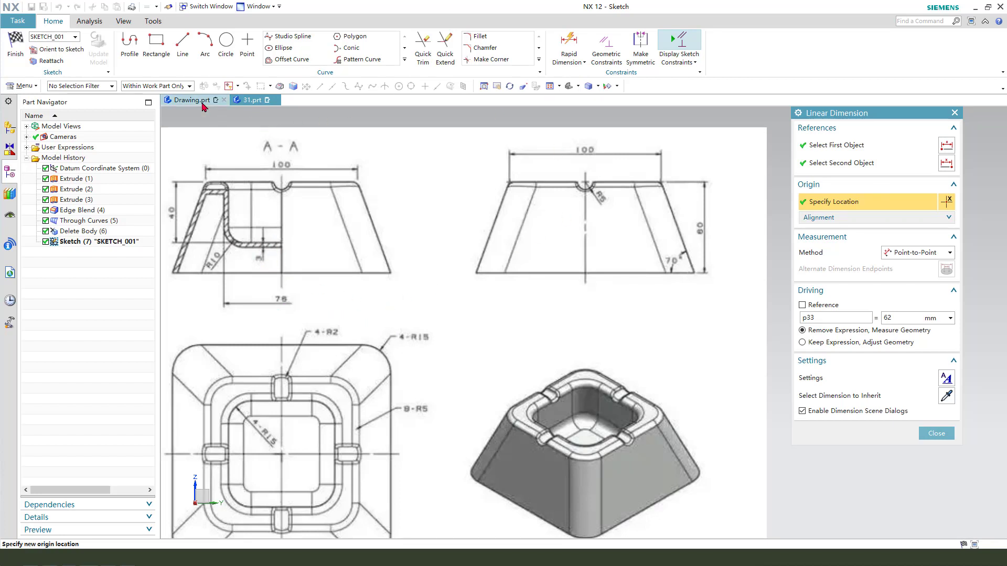
{"action": "left_click", "coordinate": [252, 100]}
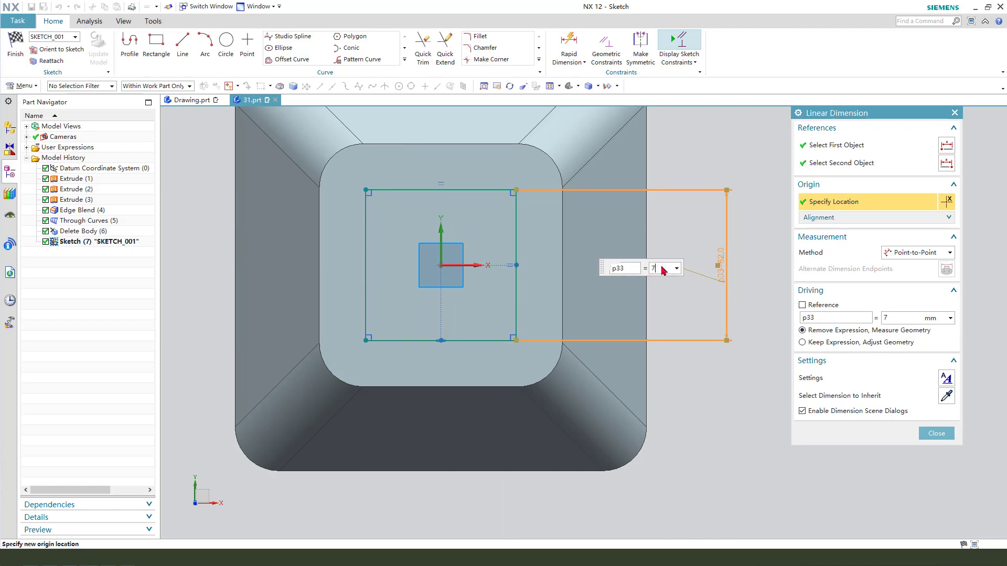
{"action": "key", "text": "Return"}
{"action": "middle_click", "coordinate": [317, 276]}
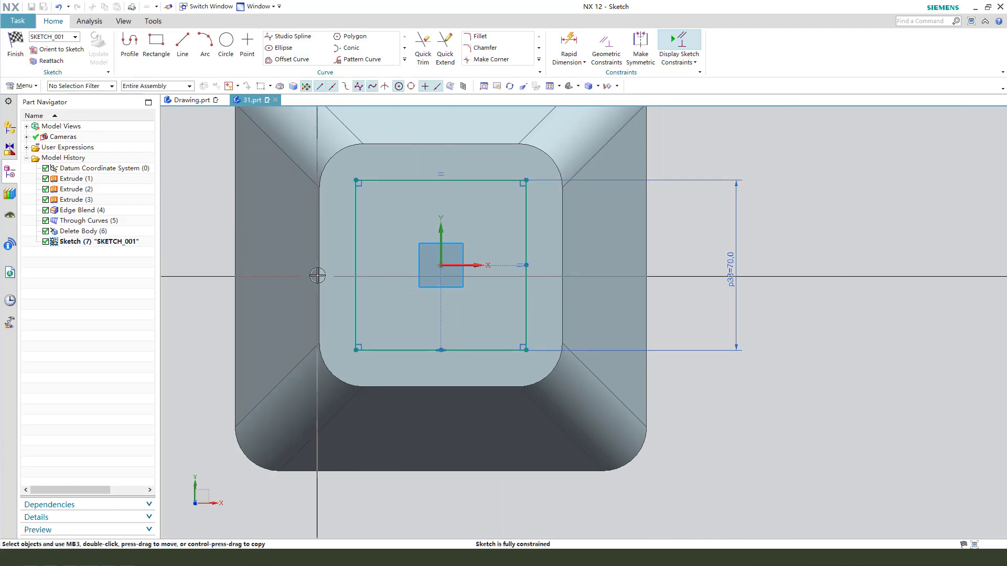
{"action": "left_click", "coordinate": [16, 54]}
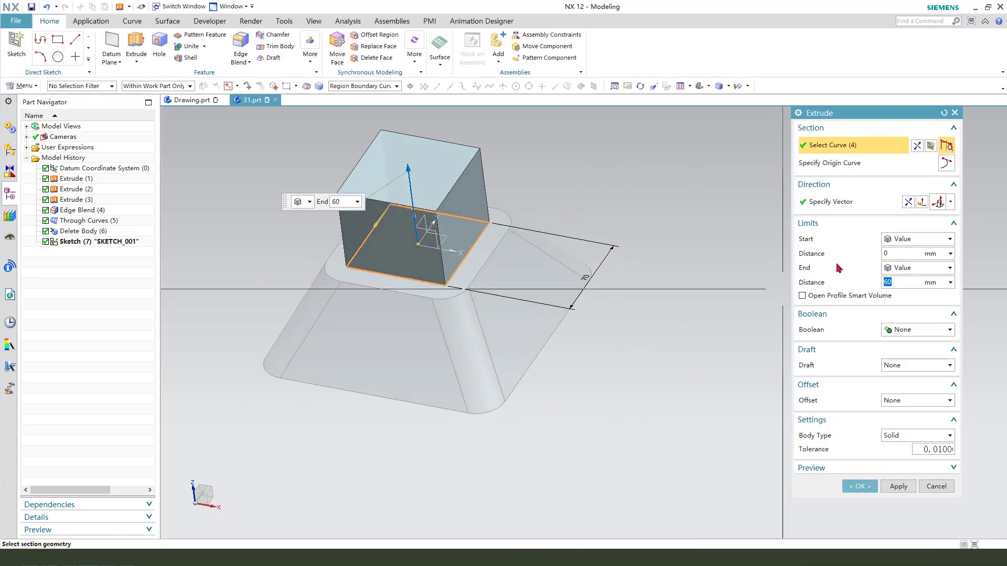
Step: Reverse the extrusion direction, set 40 mm depth and Boolean Subtract to cut the pocket
{"action": "left_click", "coordinate": [907, 203]}
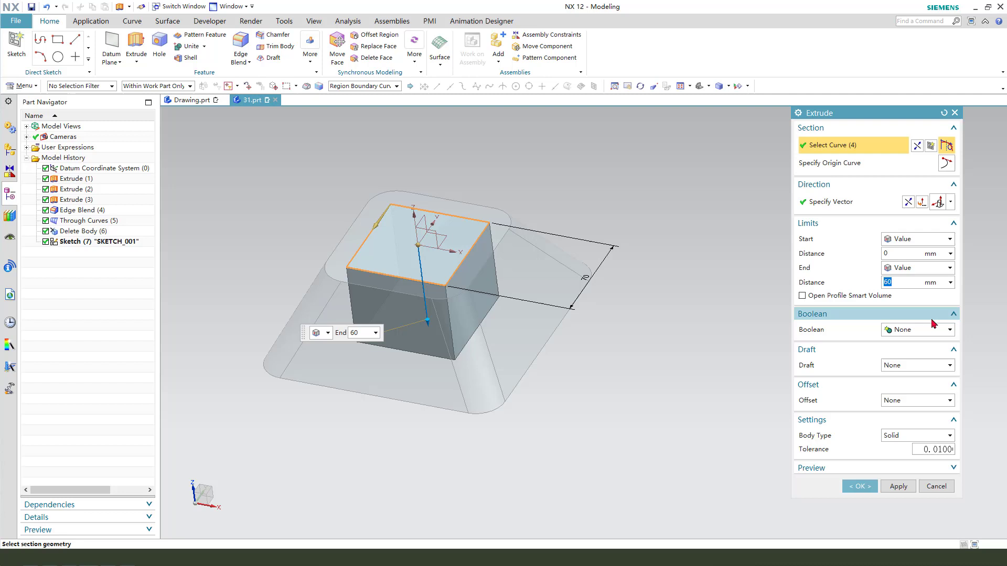
{"action": "key", "text": "Return"}
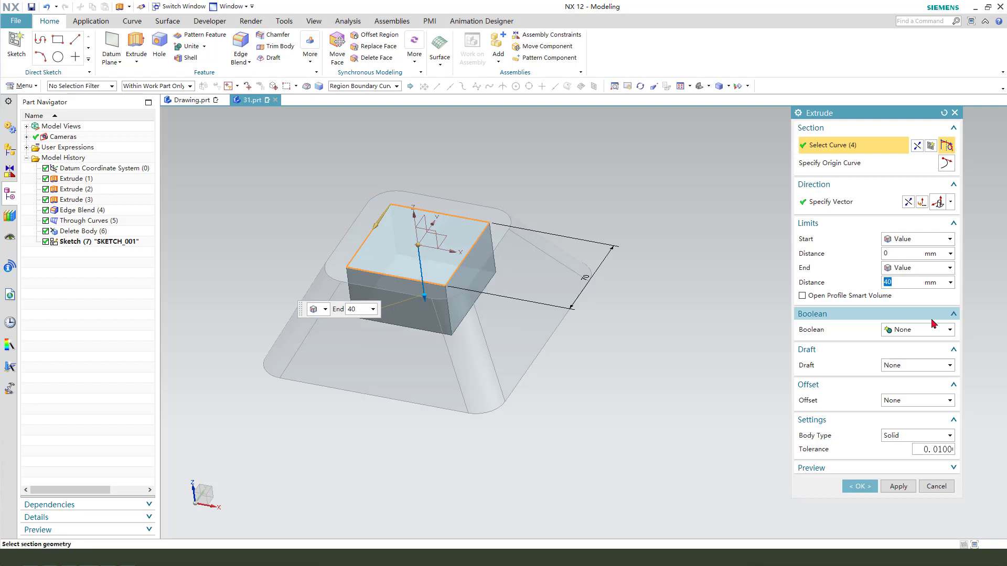
{"action": "left_click", "coordinate": [927, 330]}
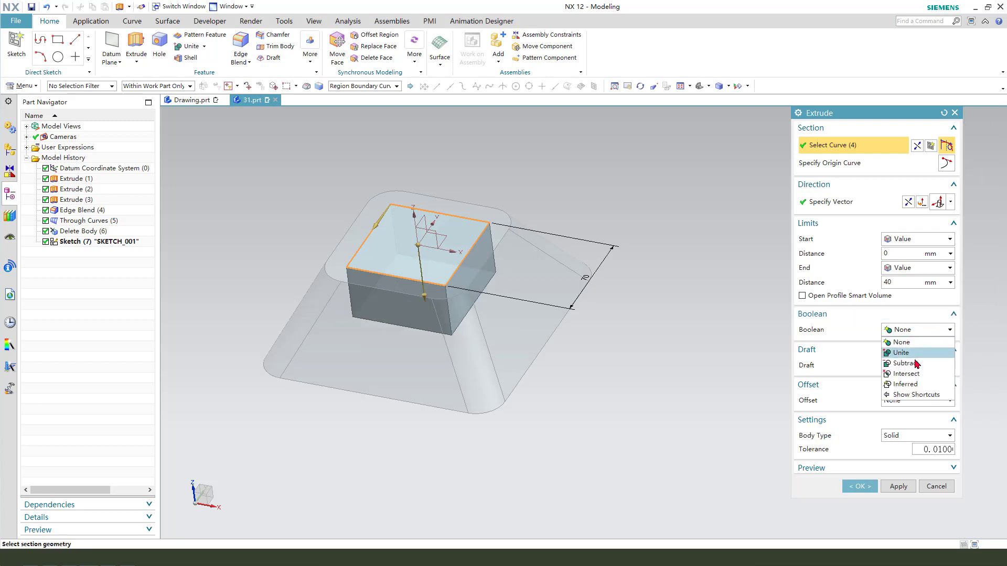
{"action": "left_click", "coordinate": [907, 364]}
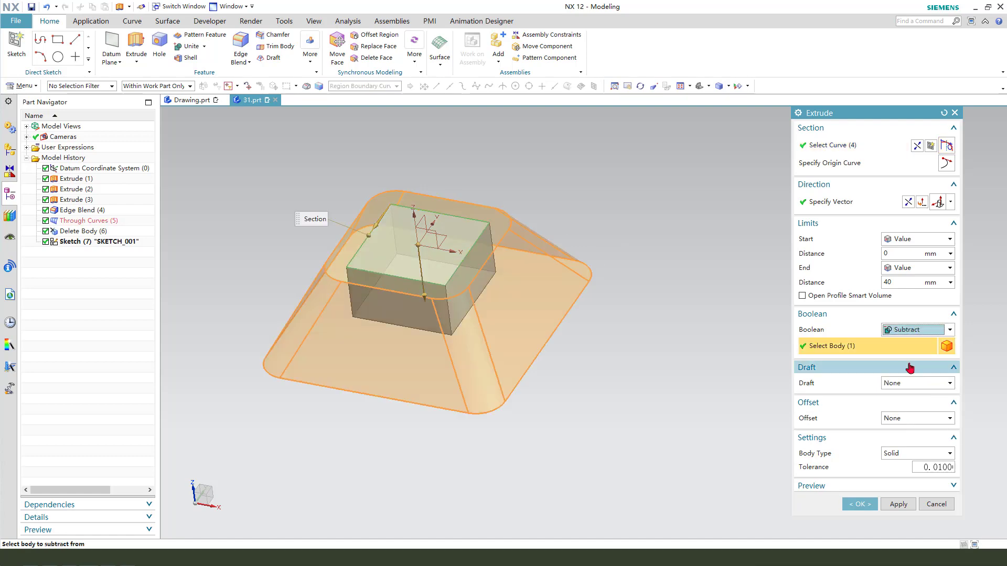
{"action": "left_click", "coordinate": [860, 505]}
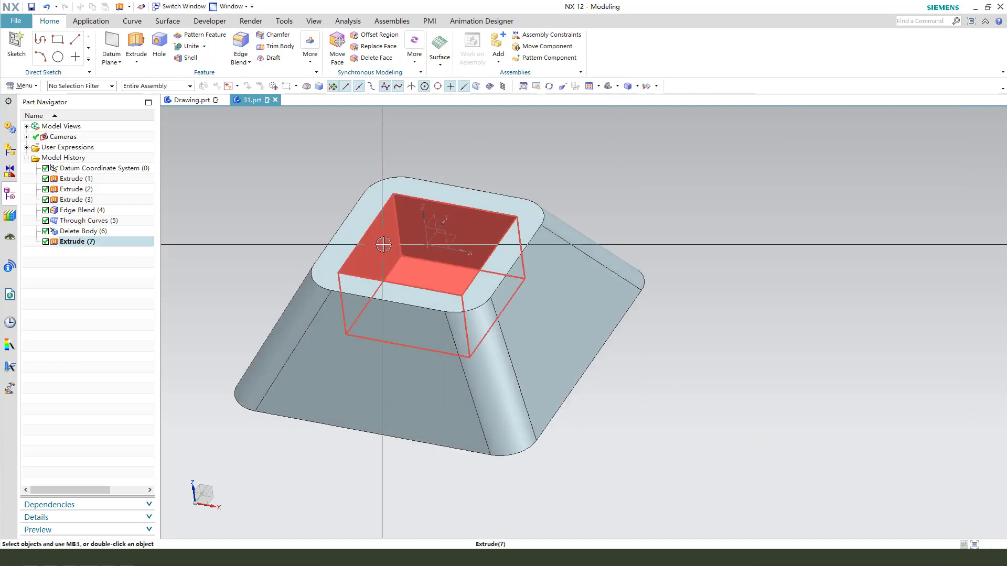
{"action": "middle_click_drag", "start_coordinate": [382, 242], "coordinate": [369, 262]}
Step: Edge-blend the pocket's four vertical corner edges at 15 mm radius
{"action": "scroll", "coordinate": [470, 272], "scroll_direction": "down", "scroll_amount": 1}
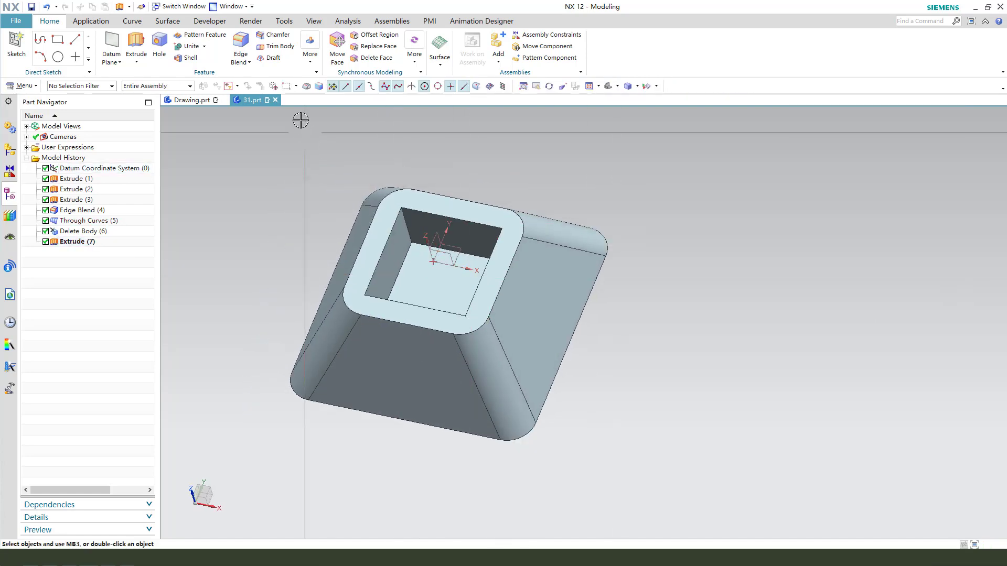
{"action": "left_click", "coordinate": [241, 46]}
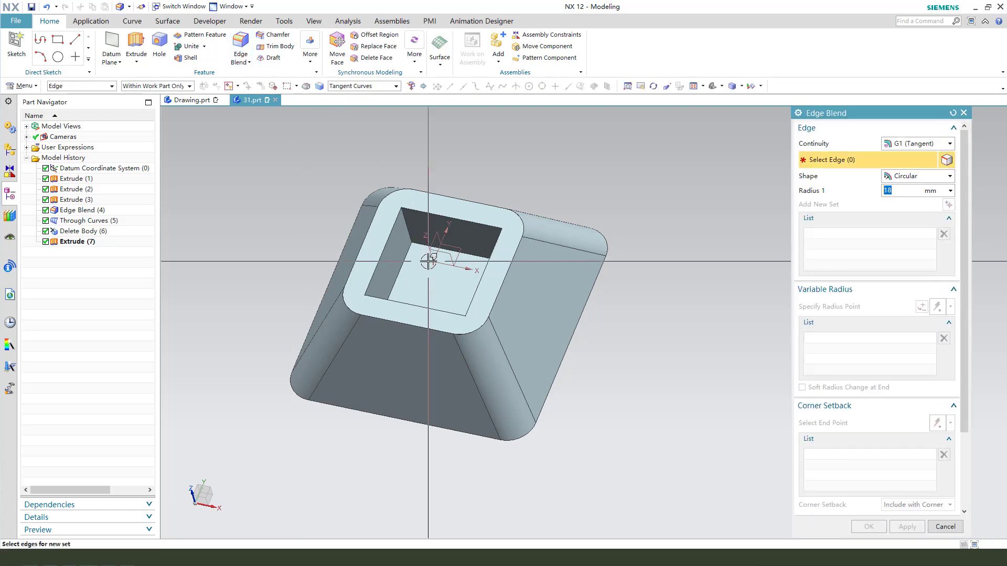
{"action": "scroll", "coordinate": [415, 227], "scroll_direction": "up", "scroll_amount": 2}
{"action": "left_click", "coordinate": [398, 245]}
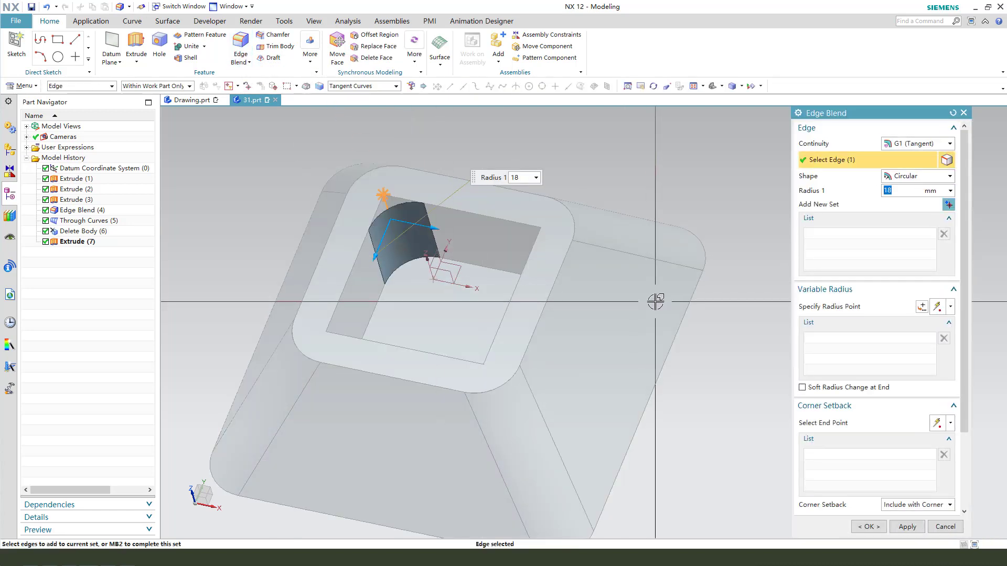
{"action": "type", "text": "5"}
{"action": "key", "text": "Return"}
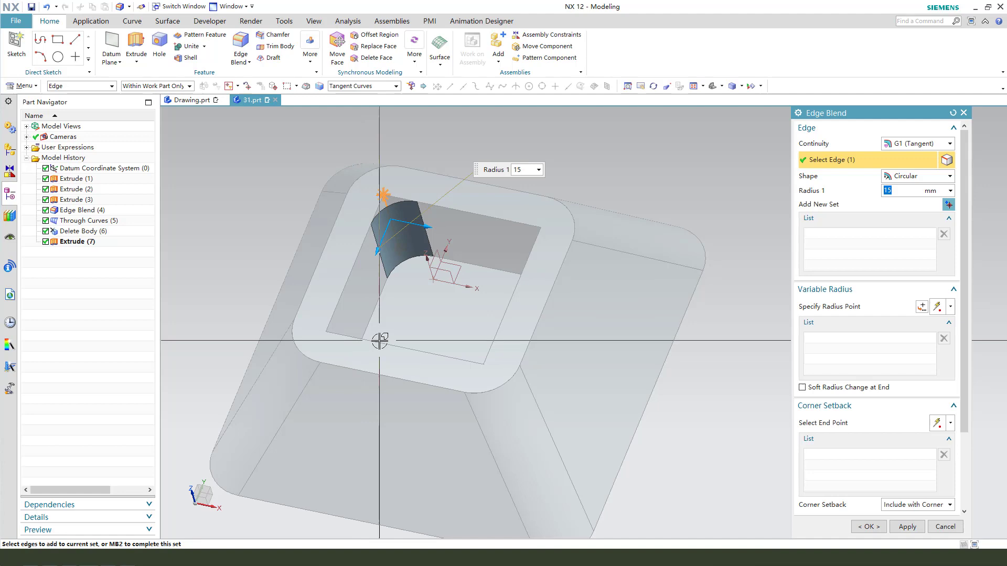
{"action": "middle_click_drag", "start_coordinate": [382, 343], "coordinate": [350, 372]}
{"action": "left_click", "coordinate": [351, 372]}
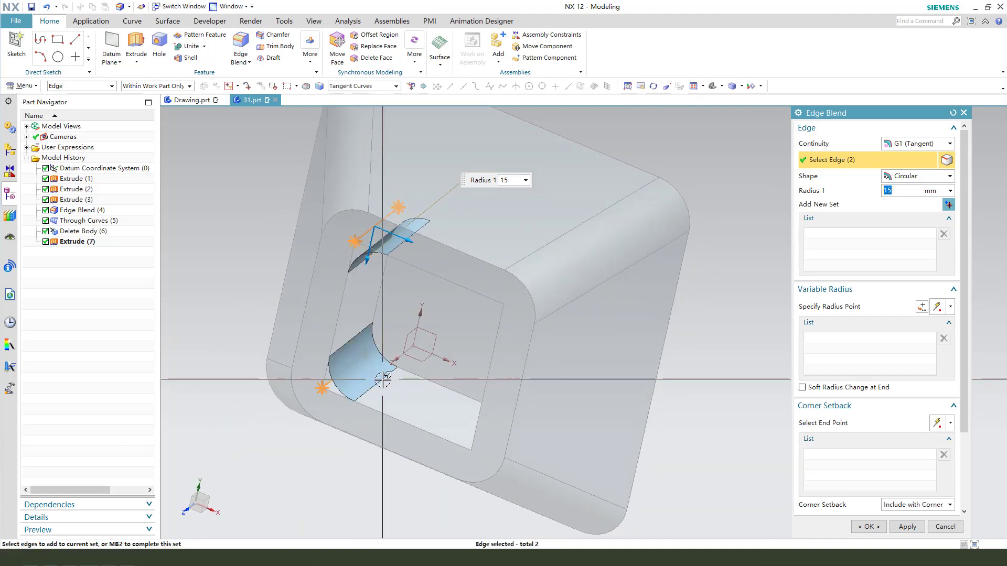
{"action": "middle_click_drag", "start_coordinate": [439, 398], "coordinate": [542, 301]}
{"action": "left_click", "coordinate": [479, 427]}
{"action": "left_click", "coordinate": [547, 302]}
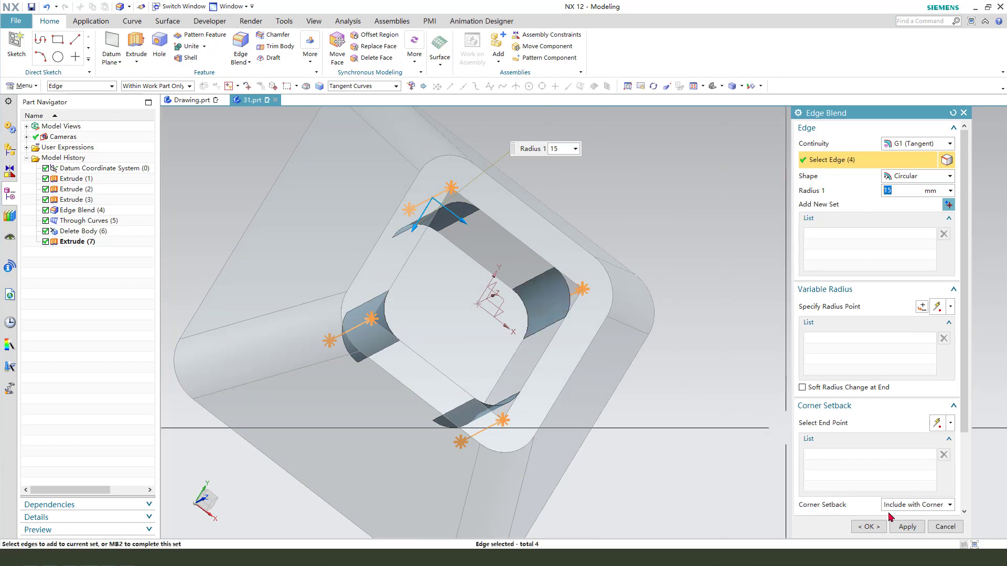
{"action": "left_click", "coordinate": [906, 527]}
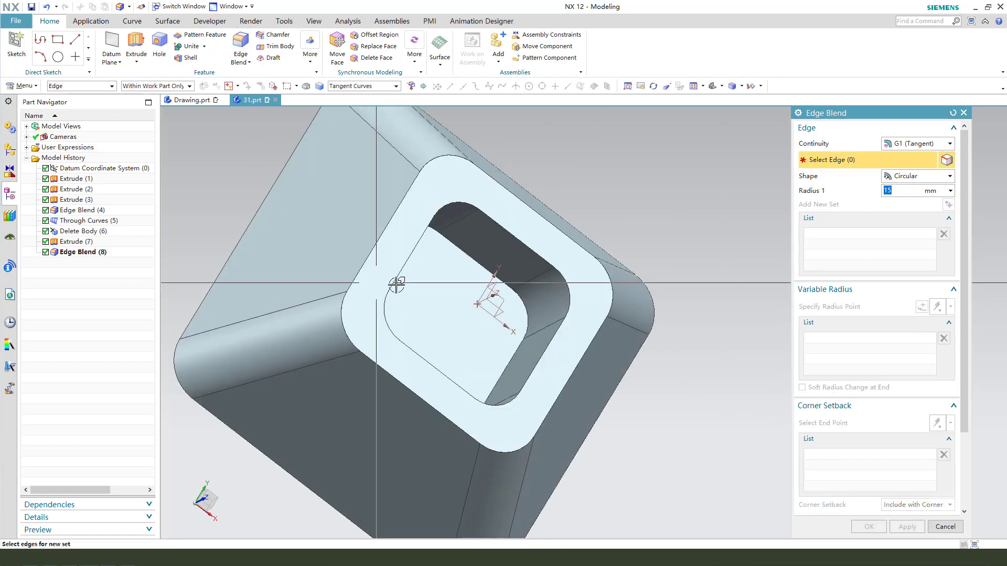
Step: Blend the pocket's floor edge loop at 10 mm radius
{"action": "mouse_move", "coordinate": [395, 283]}
{"action": "middle_mouse_down"}
{"action": "mouse_move", "coordinate": [397, 307]}
{"action": "mouse_move", "coordinate": [404, 299]}
{"action": "middle_mouse_up"}
{"action": "type", "text": "10"}
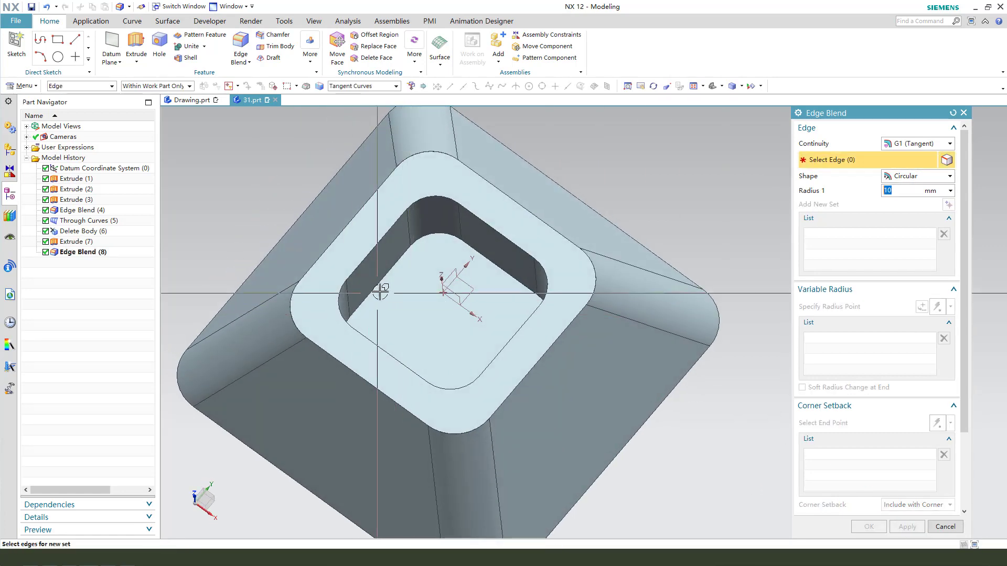
{"action": "left_click", "coordinate": [393, 266]}
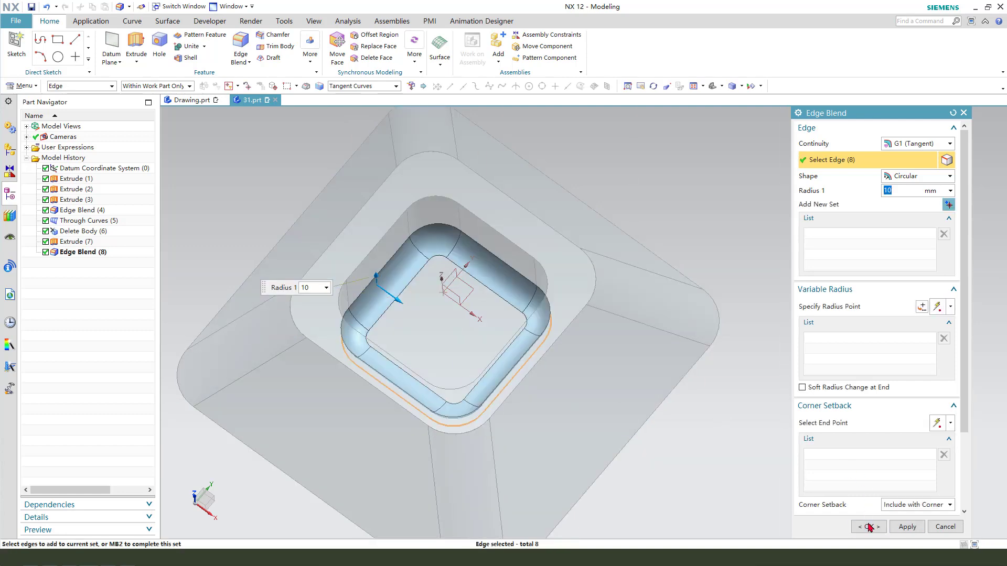
{"action": "left_click", "coordinate": [869, 526]}
{"action": "middle_click_drag", "start_coordinate": [636, 371], "coordinate": [483, 244]}
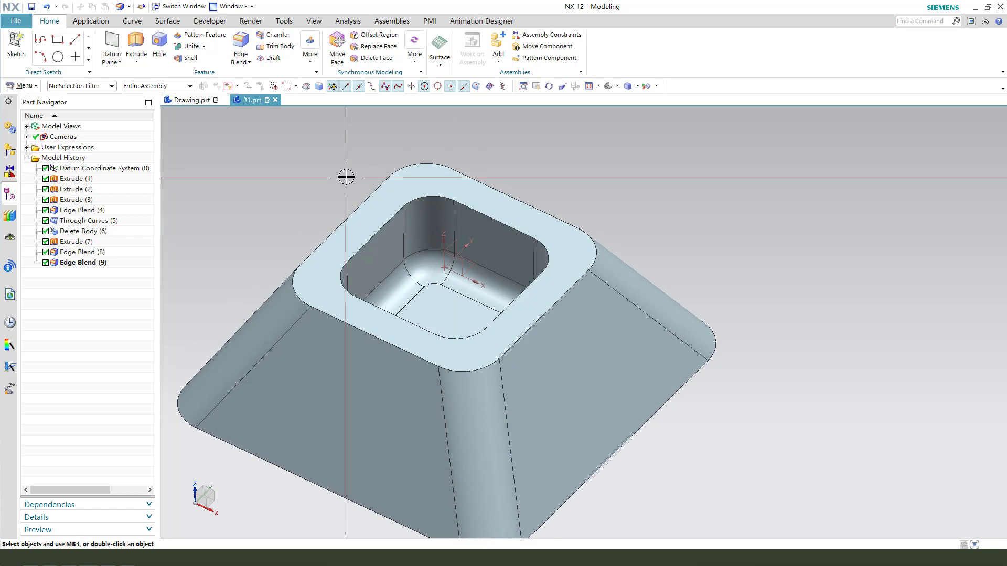
{"action": "left_click", "coordinate": [189, 101]}
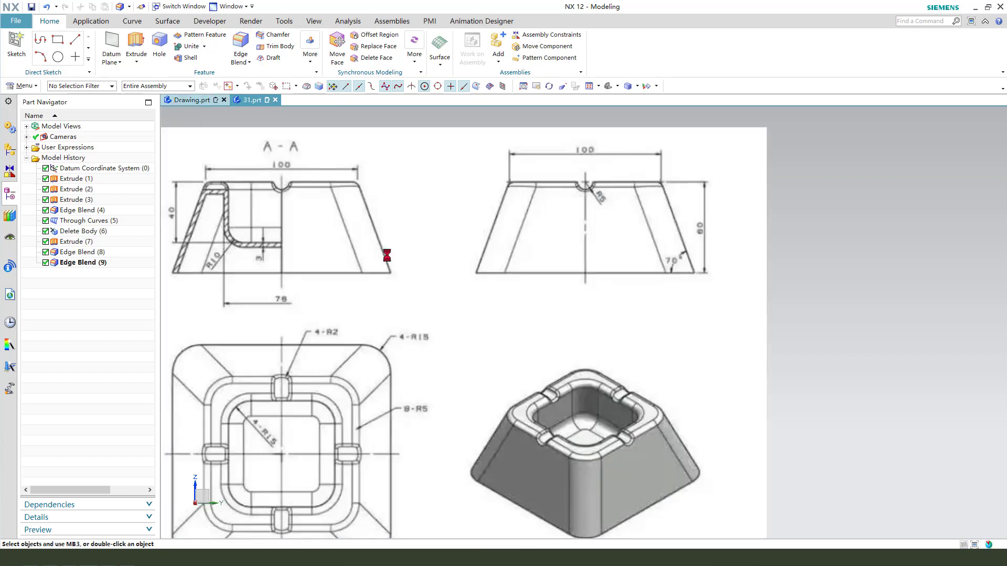
{"action": "scroll", "coordinate": [366, 213], "scroll_direction": "up", "scroll_amount": 2}
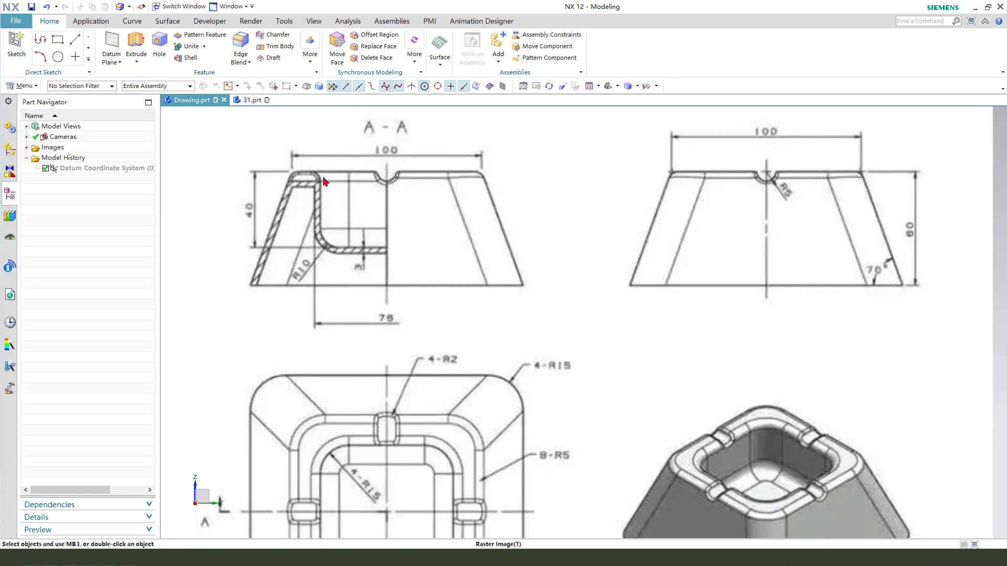
{"action": "scroll", "coordinate": [555, 281], "scroll_direction": "down", "scroll_amount": 3}
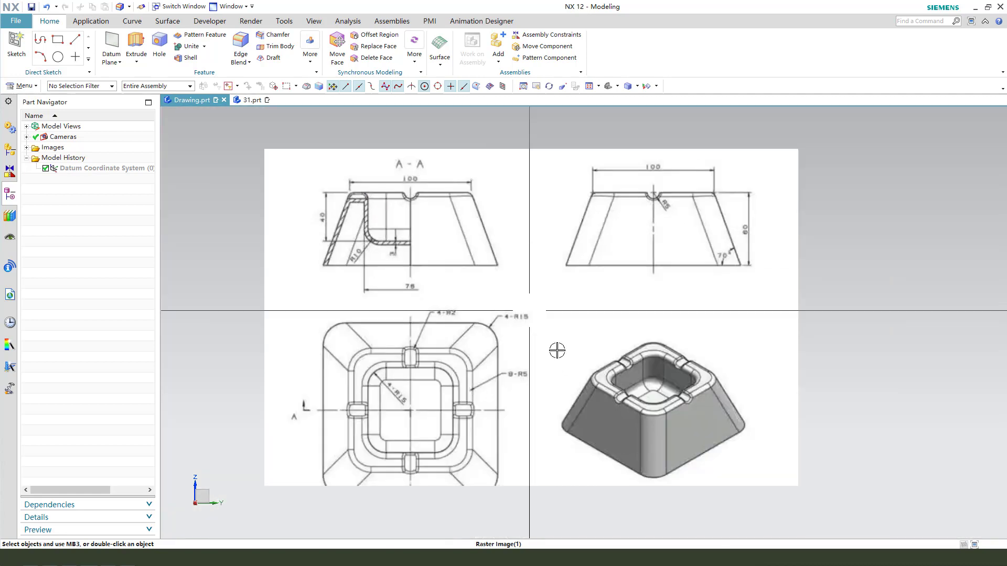
{"action": "scroll", "coordinate": [521, 335], "scroll_direction": "up", "scroll_amount": 1}
{"action": "scroll", "coordinate": [521, 388], "scroll_direction": "up", "scroll_amount": 3}
{"action": "scroll", "coordinate": [559, 378], "scroll_direction": "down", "scroll_amount": 1}
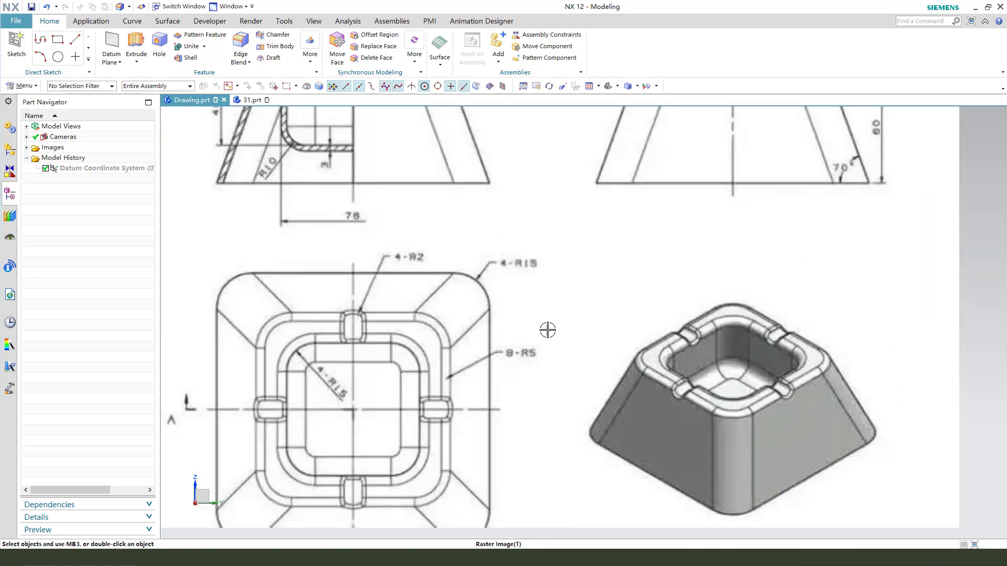
{"action": "left_click_drag", "start_coordinate": [531, 331], "coordinate": [507, 349]}
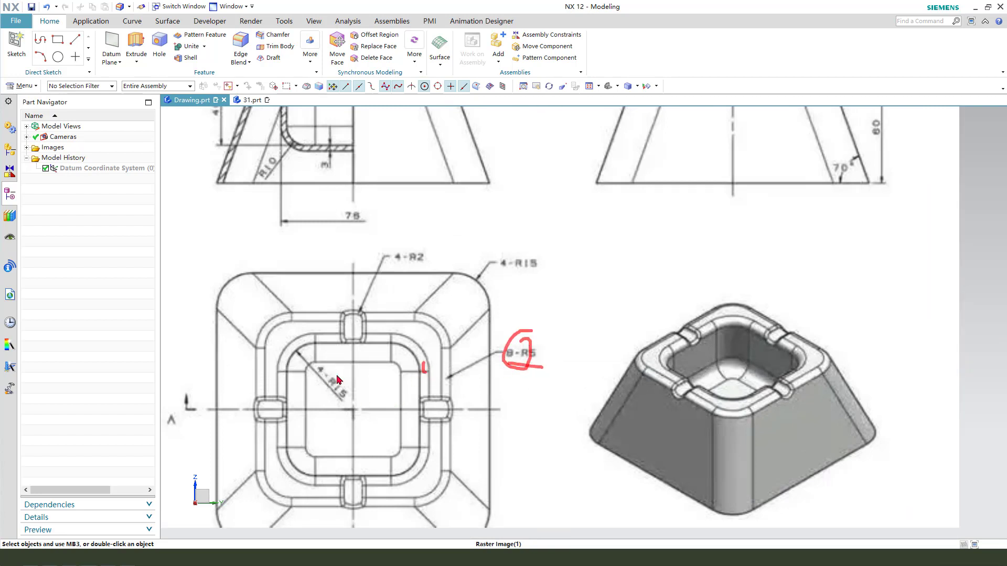
{"action": "left_click", "coordinate": [251, 100]}
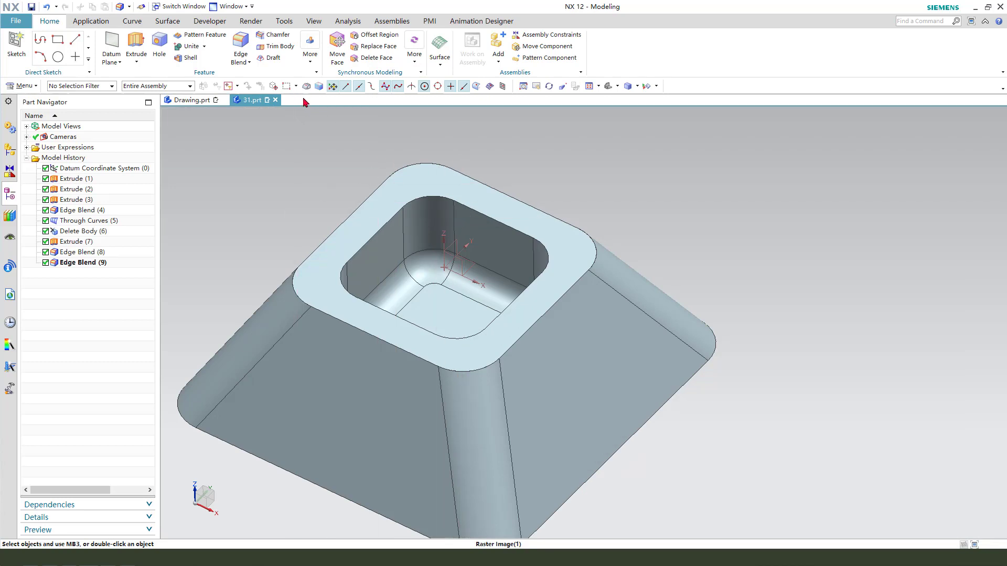
Step: Edge-blend the pocket's inner and outer top edge loops at 5 mm radius
{"action": "left_click", "coordinate": [241, 50]}
{"action": "left_click", "coordinate": [546, 258]}
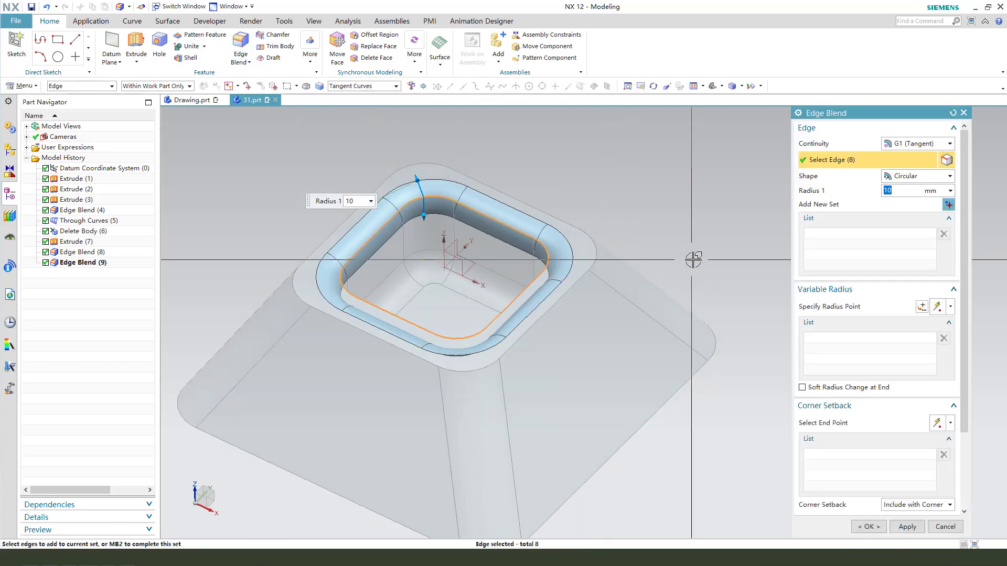
{"action": "type", "text": "5"}
{"action": "key", "text": "Return"}
{"action": "left_click", "coordinate": [558, 223]}
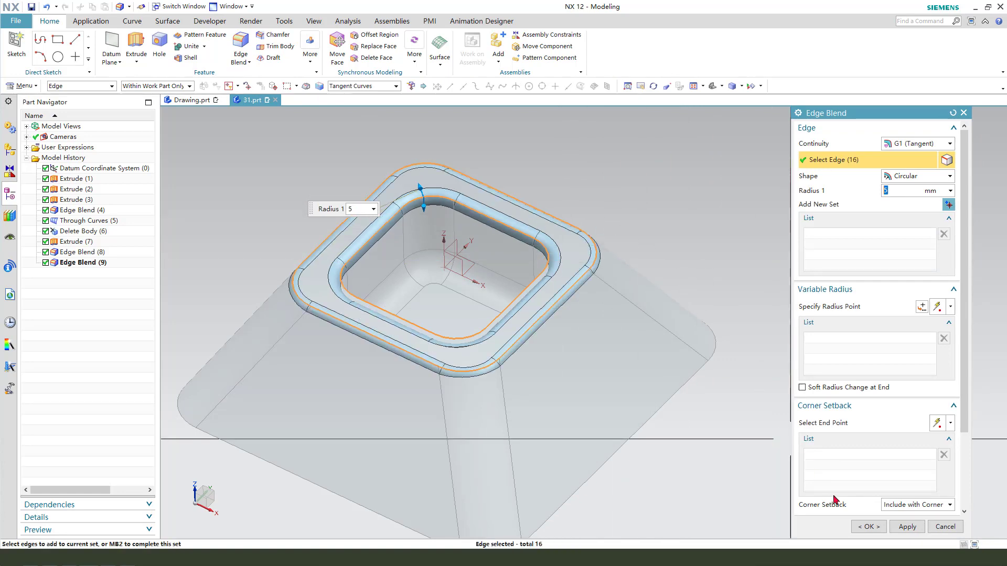
{"action": "left_click", "coordinate": [868, 526]}
{"action": "middle_click_drag", "start_coordinate": [472, 273], "coordinate": [507, 246]}
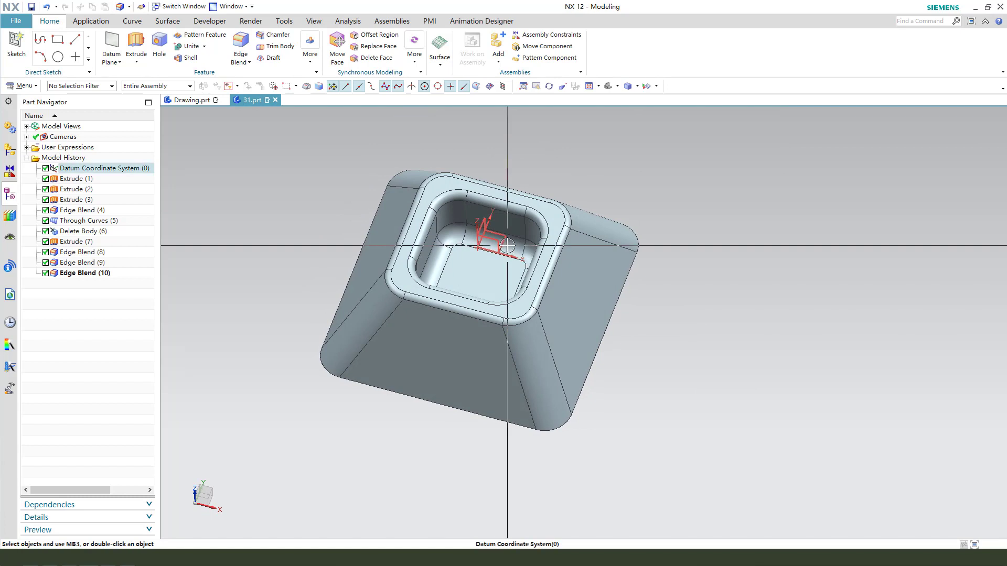
Step: Review the zoomed-out Drawing.prt reference sheet, then return to the 31.prt model
{"action": "left_click", "coordinate": [192, 100]}
{"action": "scroll", "coordinate": [508, 292], "scroll_direction": "down", "scroll_amount": 2}
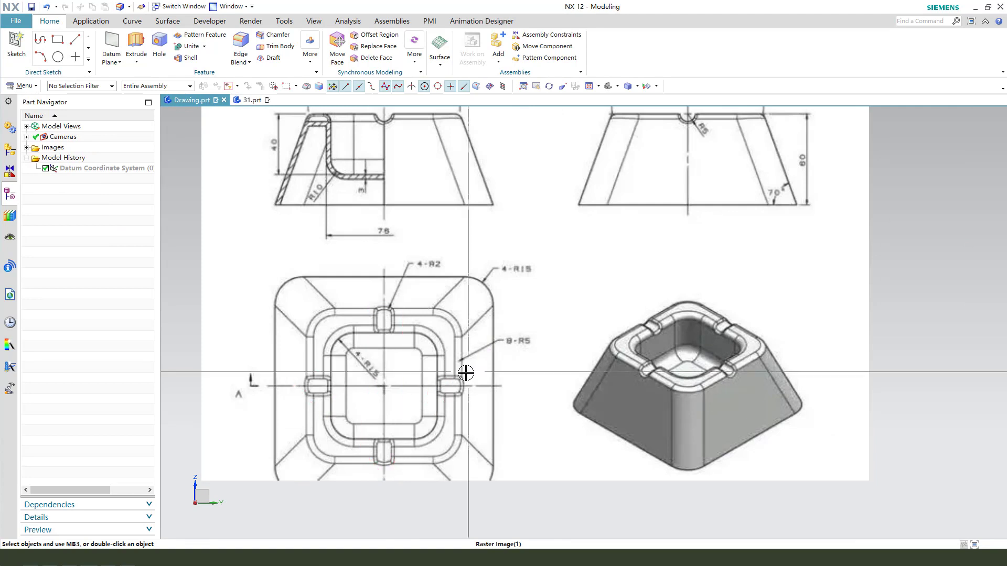
{"action": "scroll", "coordinate": [480, 350], "scroll_direction": "down", "scroll_amount": 3}
{"action": "scroll", "coordinate": [679, 187], "scroll_direction": "up", "scroll_amount": 6}
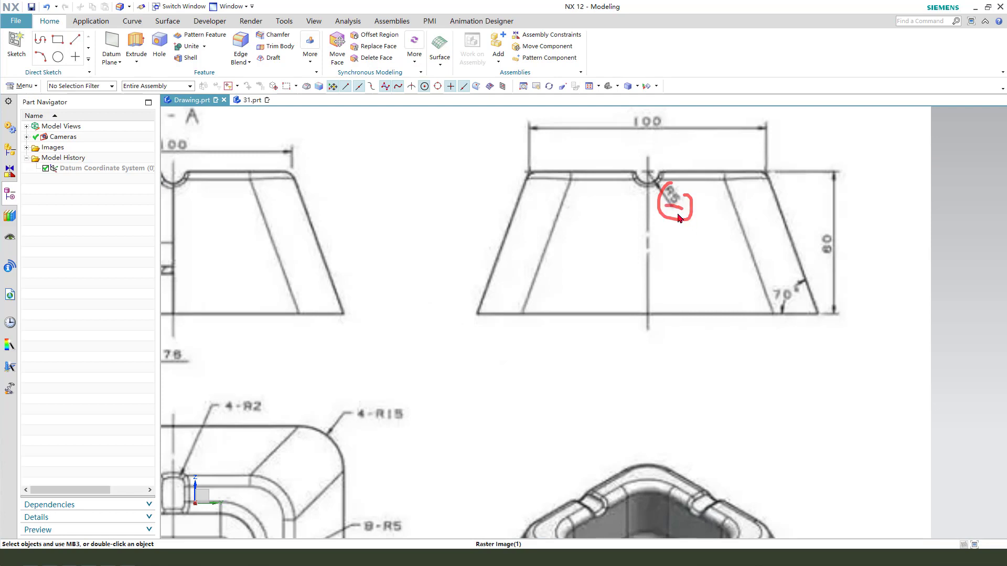
{"action": "scroll", "coordinate": [629, 174], "scroll_direction": "down", "scroll_amount": 5}
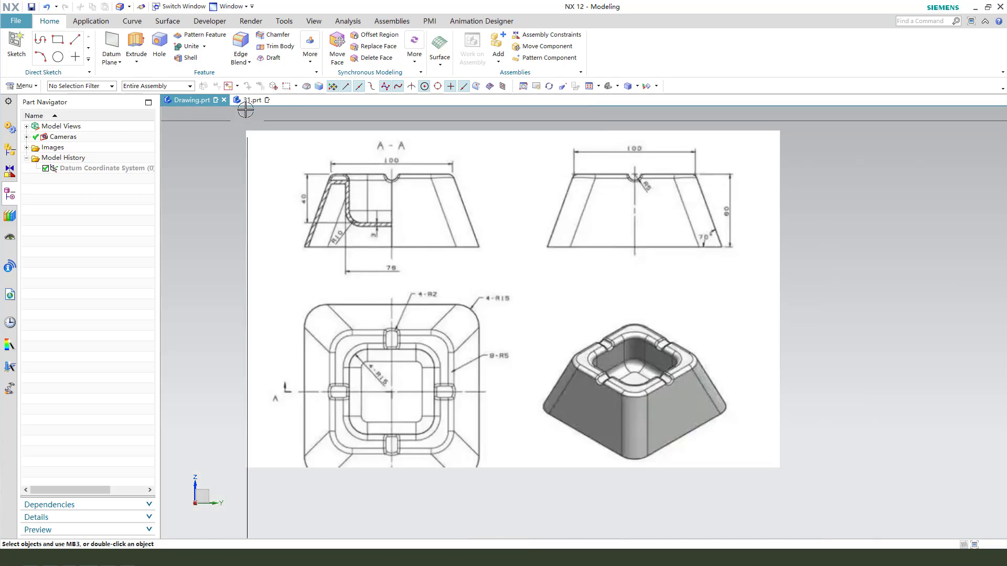
{"action": "left_click", "coordinate": [234, 100]}
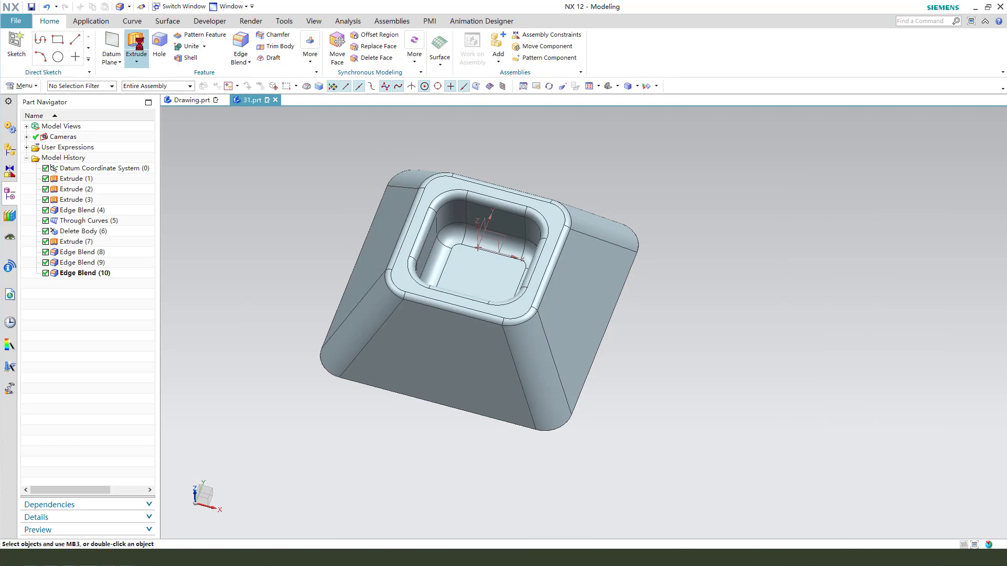
Step: Sketch a 10 mm diameter circle centred on the origin on the XZ plane
{"action": "middle_click_drag", "start_coordinate": [567, 271], "coordinate": [562, 249]}
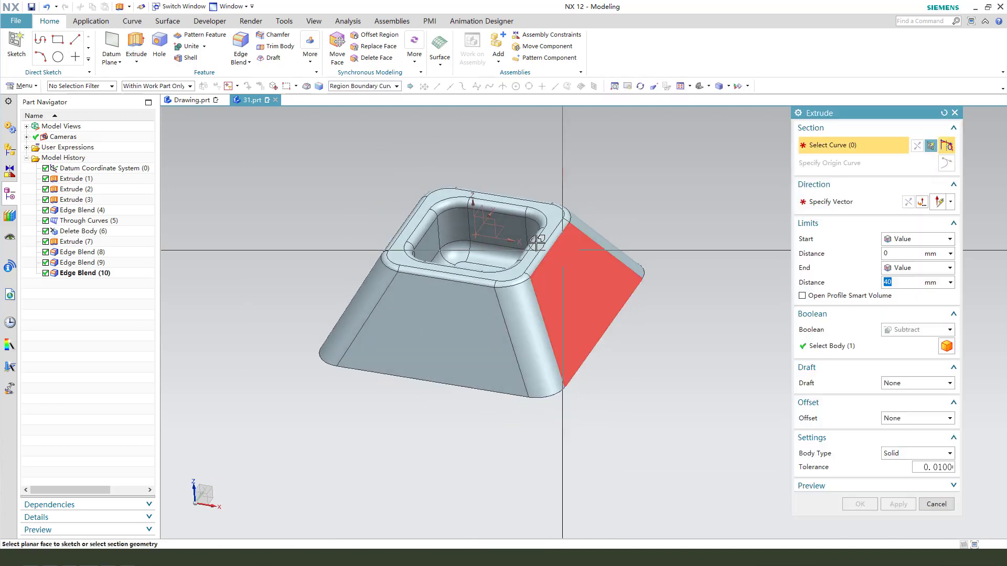
{"action": "left_click", "coordinate": [493, 223]}
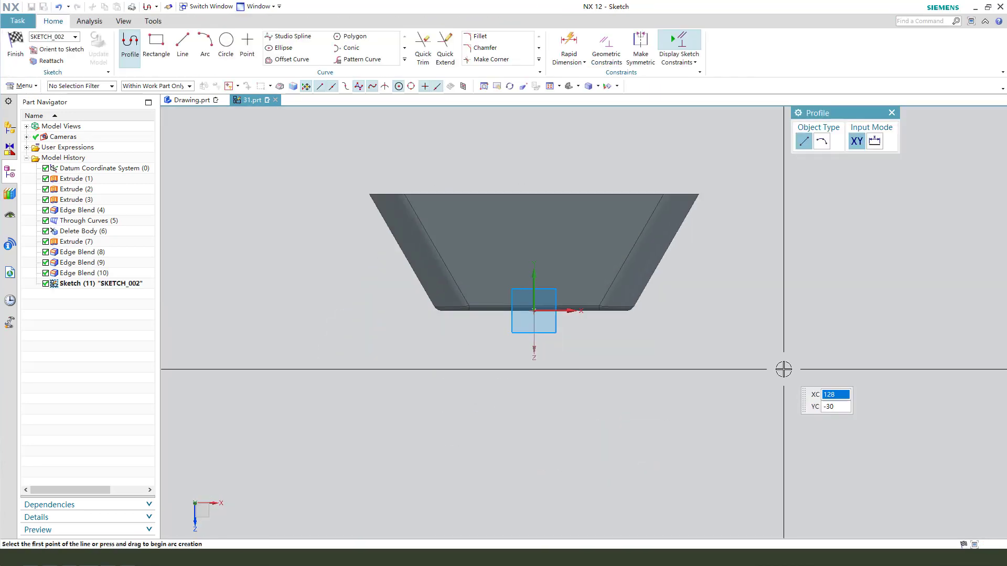
{"action": "left_click", "coordinate": [226, 44]}
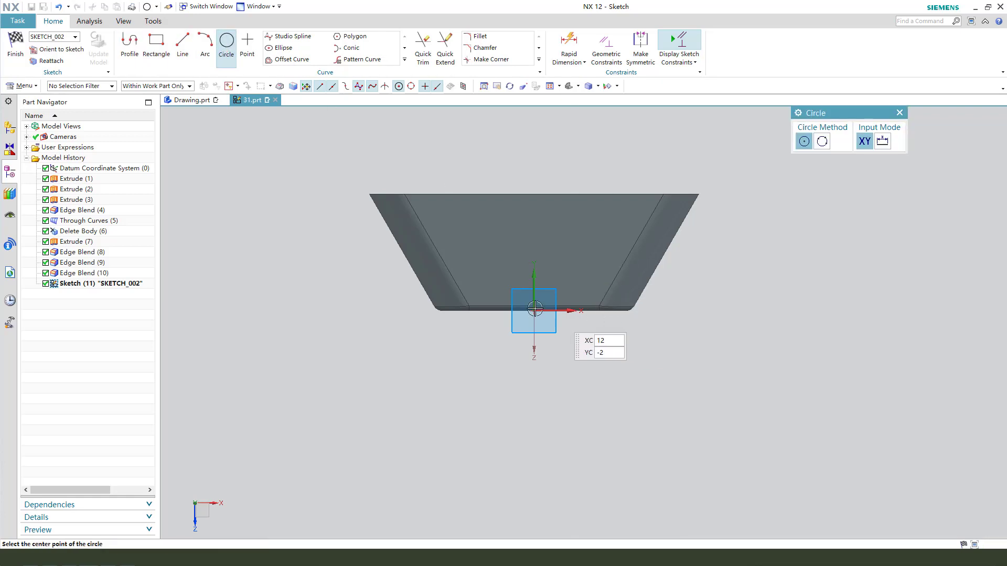
{"action": "left_click", "coordinate": [534, 310]}
{"action": "left_click", "coordinate": [559, 318]}
{"action": "key", "text": "Escape"}
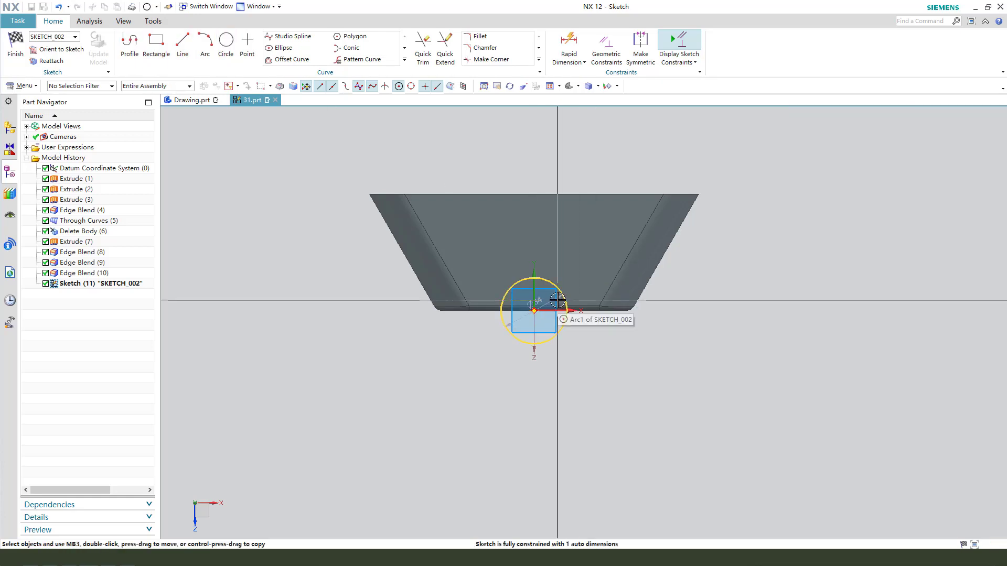
{"action": "left_click_drag", "start_coordinate": [536, 305], "coordinate": [595, 338]}
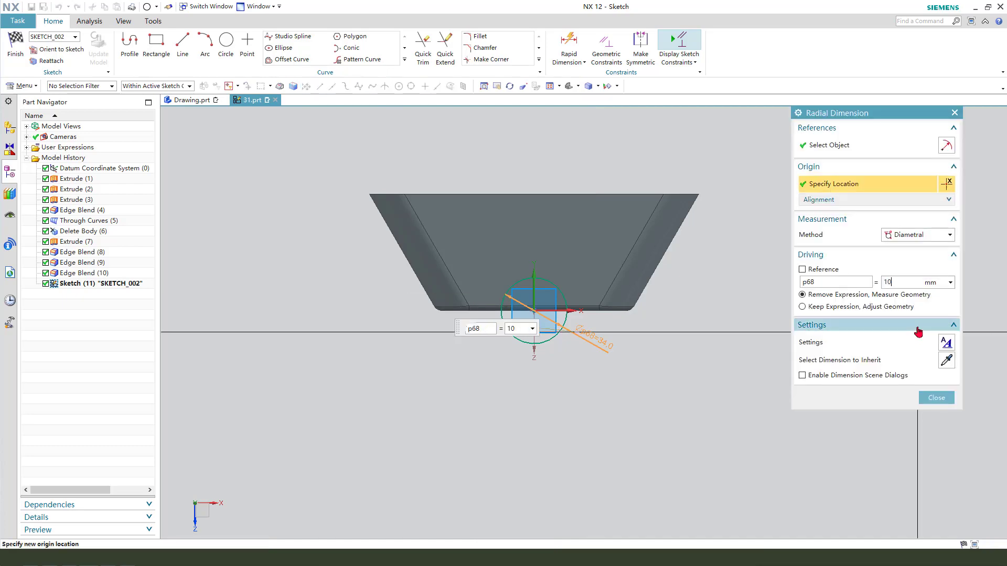
{"action": "middle_click", "coordinate": [639, 376]}
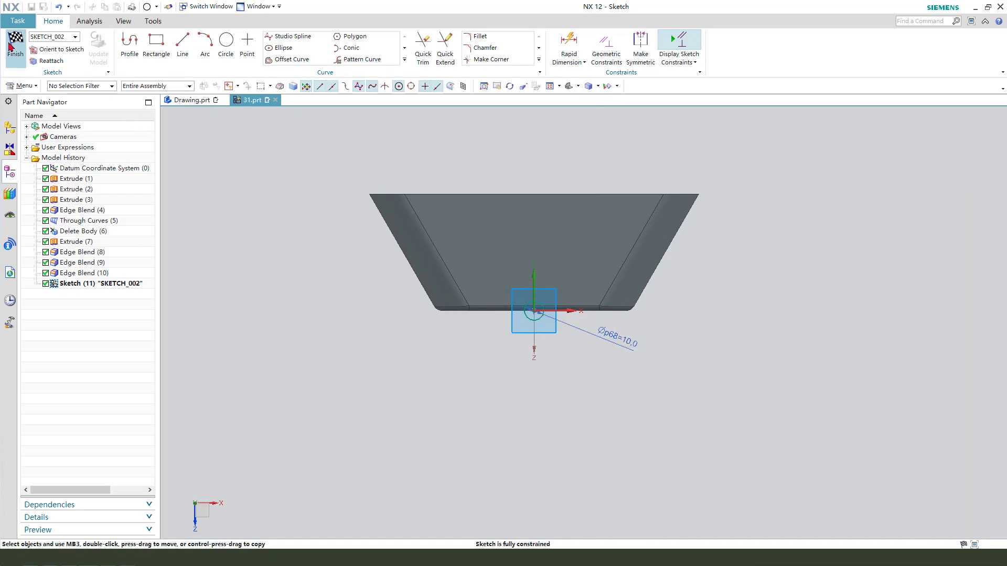
{"action": "left_click", "coordinate": [10, 47]}
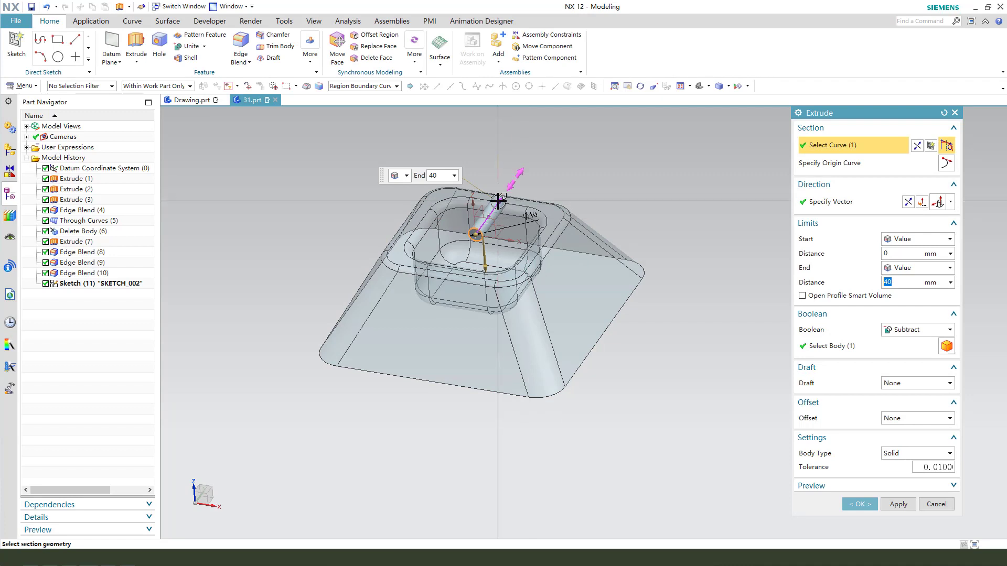
Step: Extrude the circle symmetrically 85 mm and subtract it from the ashtray body
{"action": "left_click_drag", "start_coordinate": [498, 200], "coordinate": [521, 168]}
{"action": "left_click", "coordinate": [928, 268]}
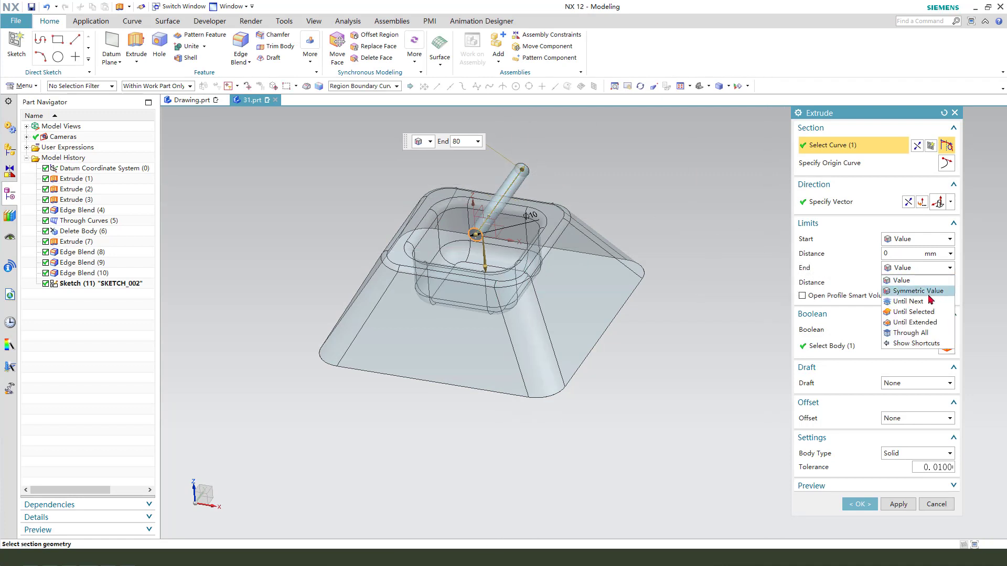
{"action": "left_click", "coordinate": [917, 291]}
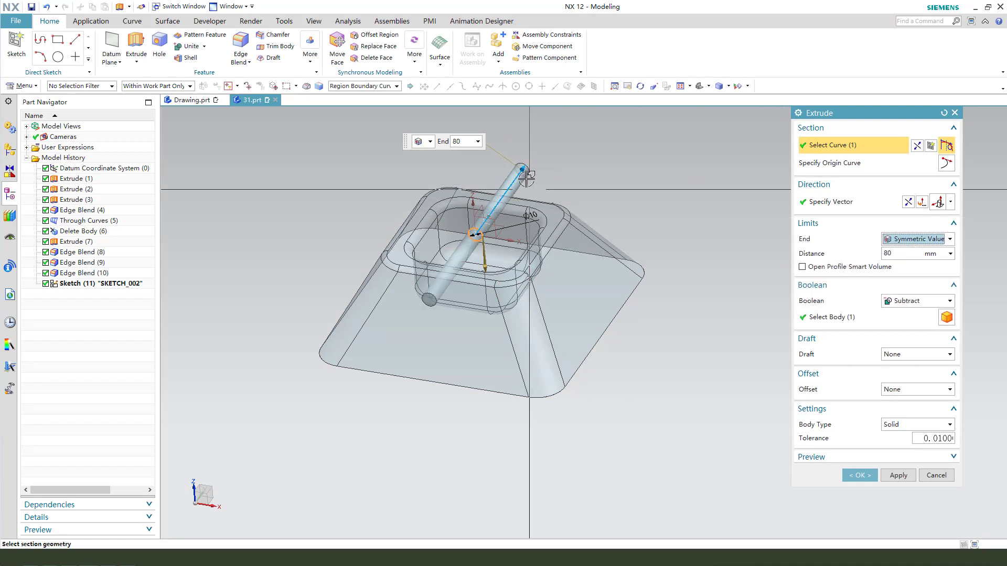
{"action": "left_click_drag", "start_coordinate": [526, 178], "coordinate": [529, 173]}
{"action": "left_click", "coordinate": [868, 321]}
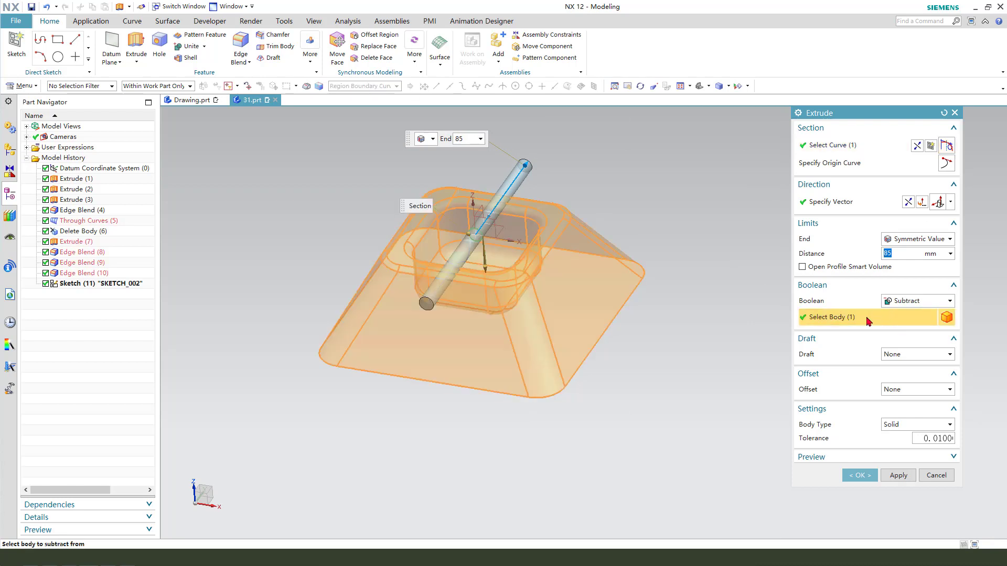
{"action": "left_click", "coordinate": [873, 475]}
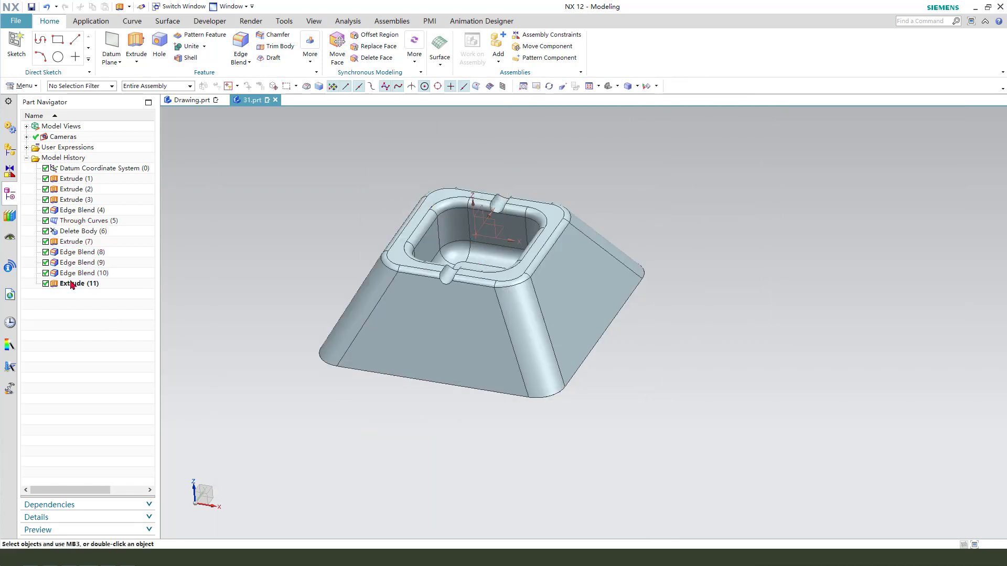
Step: Circularly pattern Extrude (11) about Z through the origin, count 2 at 90° pitch
{"action": "left_click", "coordinate": [69, 286]}
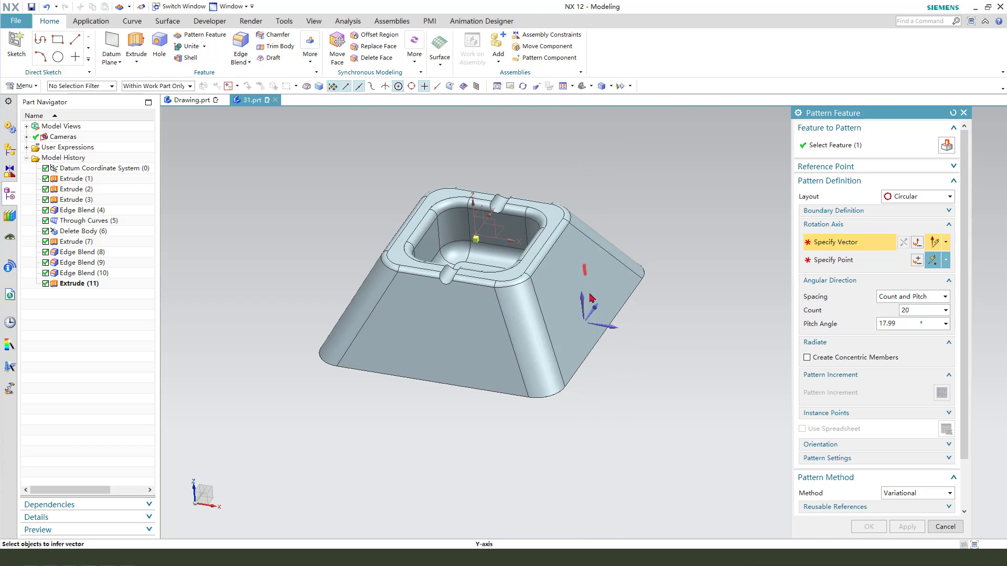
{"action": "left_click", "coordinate": [583, 295]}
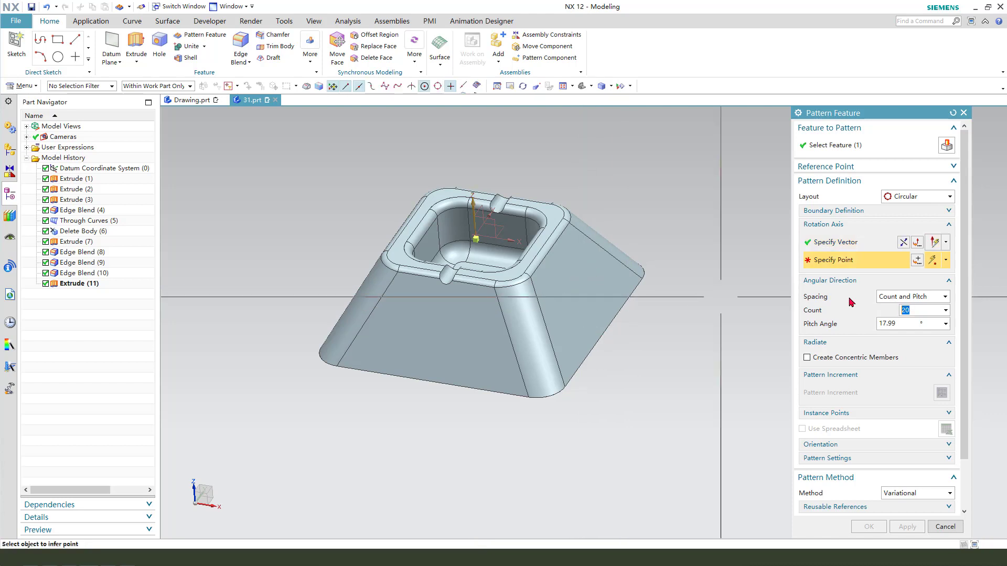
{"action": "left_click", "coordinate": [917, 260]}
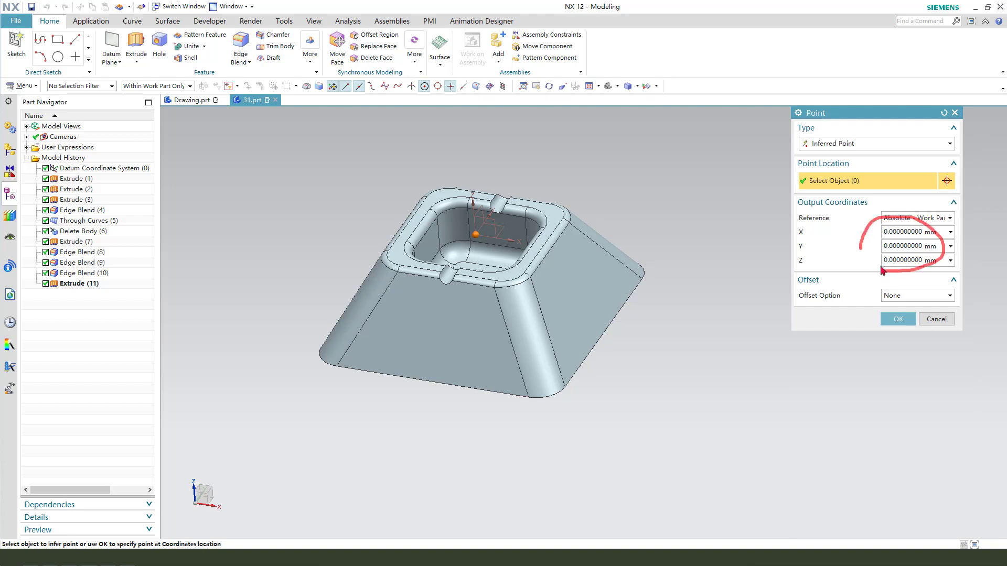
{"action": "left_click", "coordinate": [898, 320]}
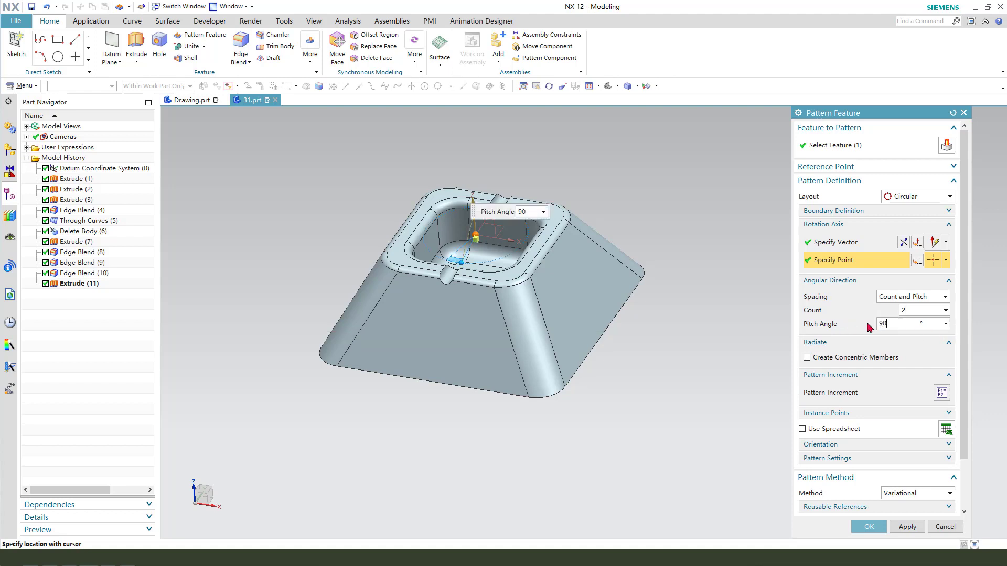
{"action": "left_click", "coordinate": [869, 526]}
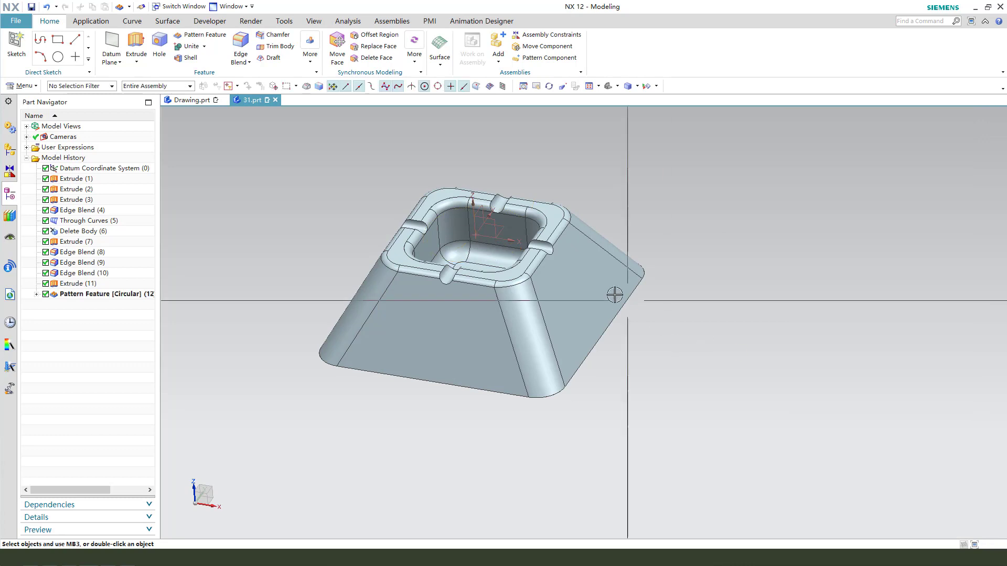
Step: Edge-blend the top, right, left and bottom notch edge loops (28 edges) at 3 mm
{"action": "middle_click_drag", "start_coordinate": [677, 294], "coordinate": [548, 256]}
{"action": "scroll", "coordinate": [516, 251], "scroll_direction": "up", "scroll_amount": 1}
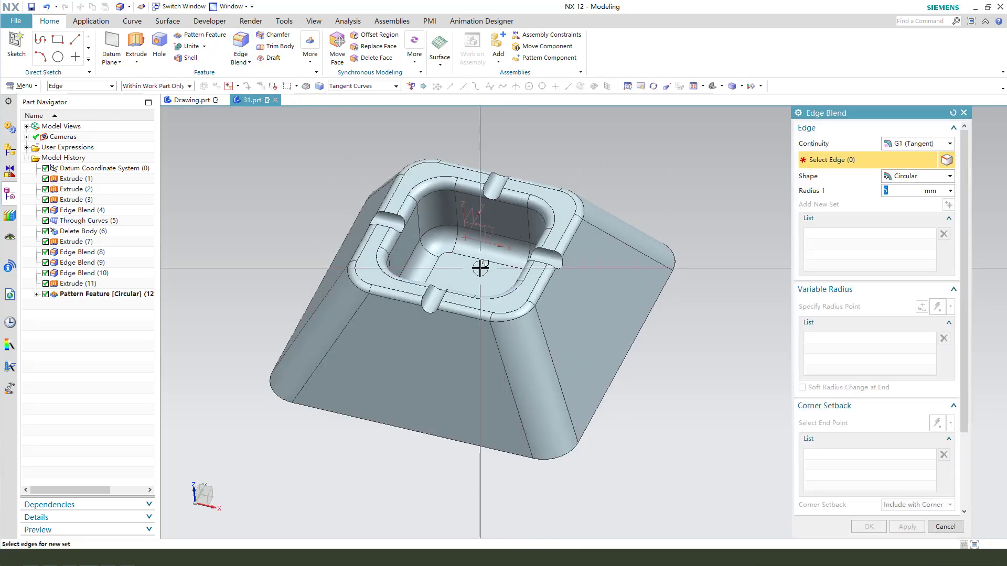
{"action": "type", "text": "2"}
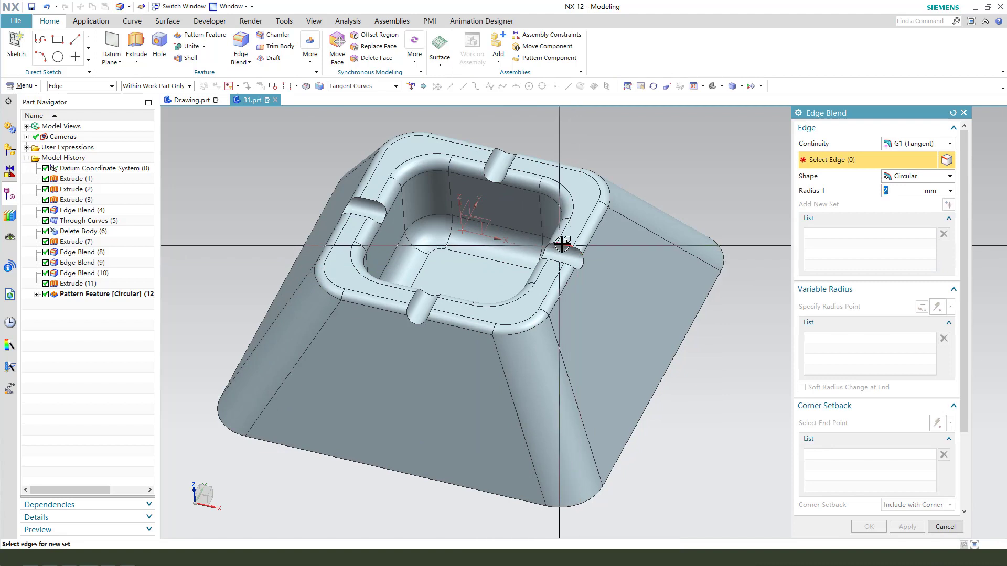
{"action": "left_click", "coordinate": [591, 240]}
{"action": "scroll", "coordinate": [519, 157], "scroll_direction": "up", "scroll_amount": 3}
{"action": "left_click", "coordinate": [517, 149]}
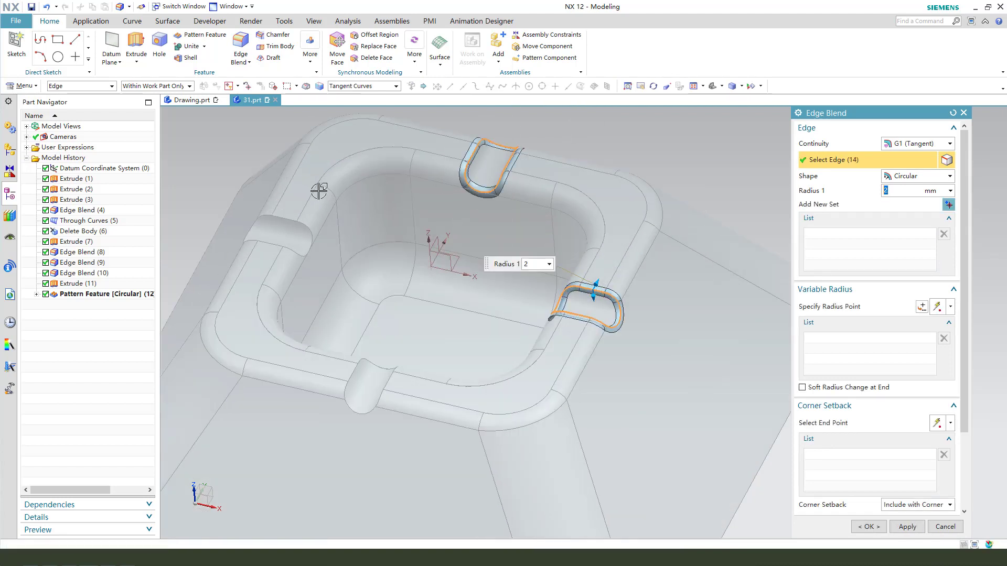
{"action": "left_click", "coordinate": [286, 216]}
{"action": "type", "text": "3"}
{"action": "left_click", "coordinate": [349, 371]}
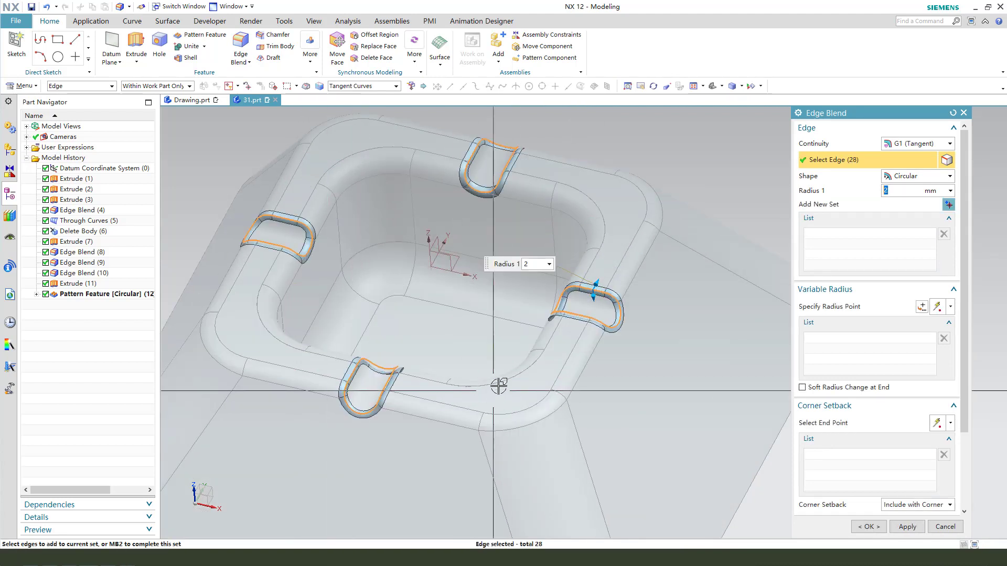
{"action": "left_click", "coordinate": [868, 526]}
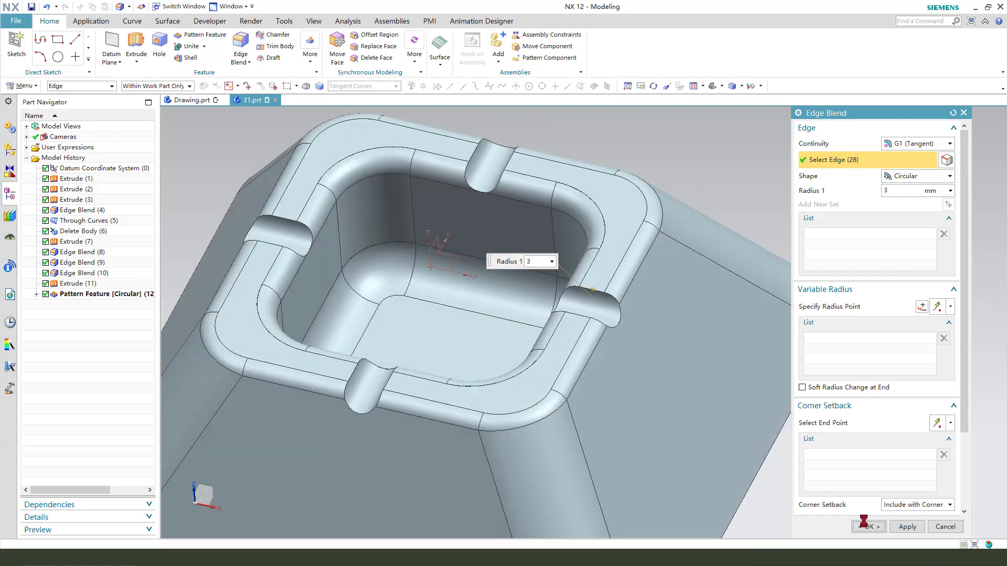
Step: Shell the solid by removing its bottom face, with 3 mm wall thickness
{"action": "scroll", "coordinate": [537, 198], "scroll_direction": "down", "scroll_amount": 4}
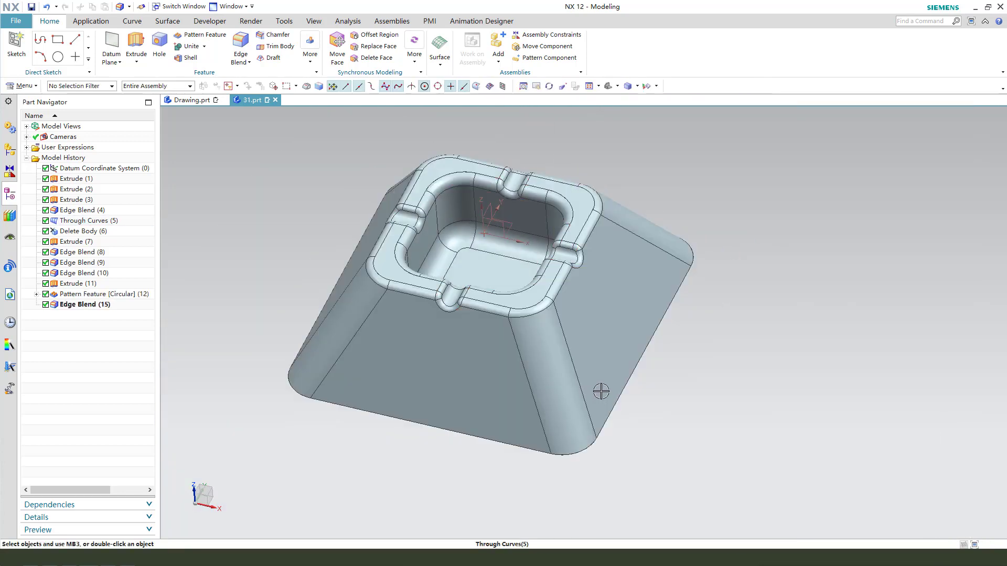
{"action": "middle_click_drag", "start_coordinate": [599, 386], "coordinate": [579, 290]}
{"action": "scroll", "coordinate": [494, 361], "scroll_direction": "down", "scroll_amount": 1}
{"action": "middle_click_drag", "start_coordinate": [499, 321], "coordinate": [495, 310]}
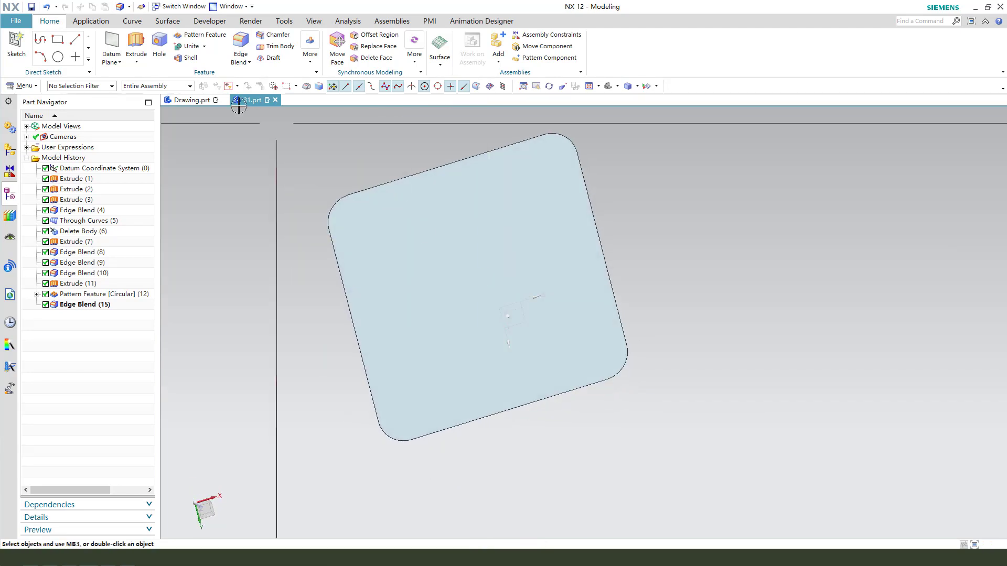
{"action": "left_click", "coordinate": [187, 58]}
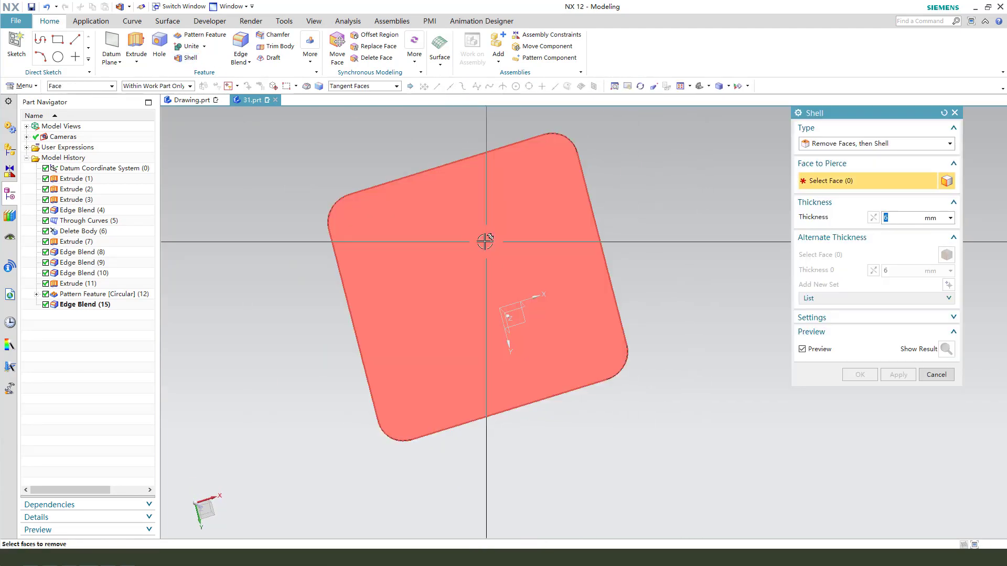
{"action": "left_click", "coordinate": [495, 241]}
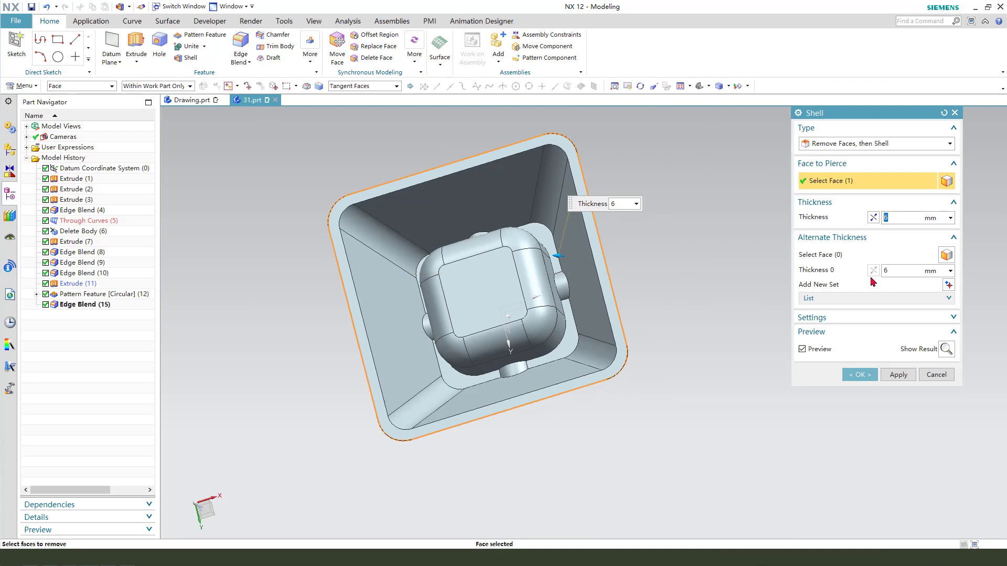
{"action": "key", "text": "Return"}
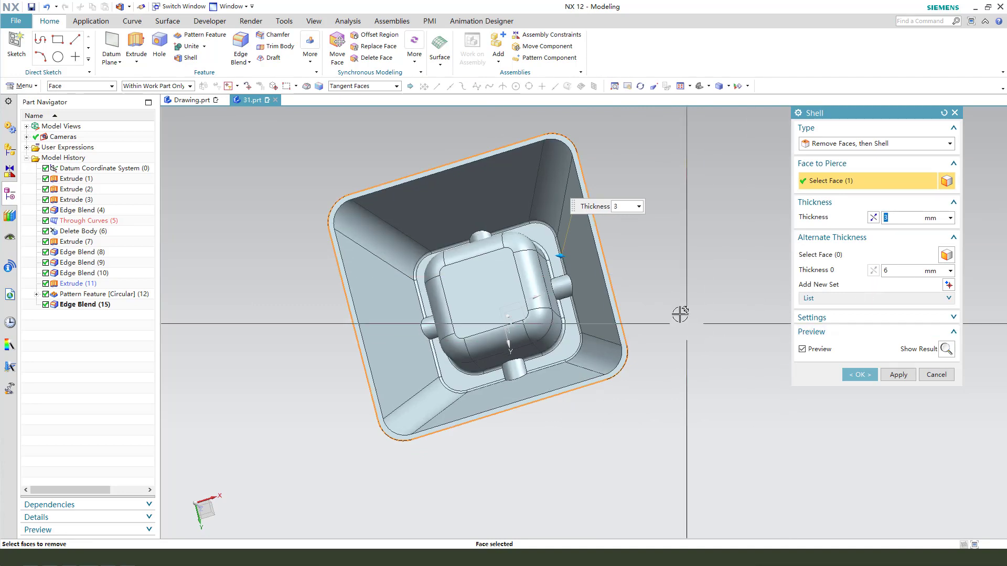
{"action": "middle_click_drag", "start_coordinate": [680, 314], "coordinate": [770, 445]}
{"action": "left_click", "coordinate": [866, 382]}
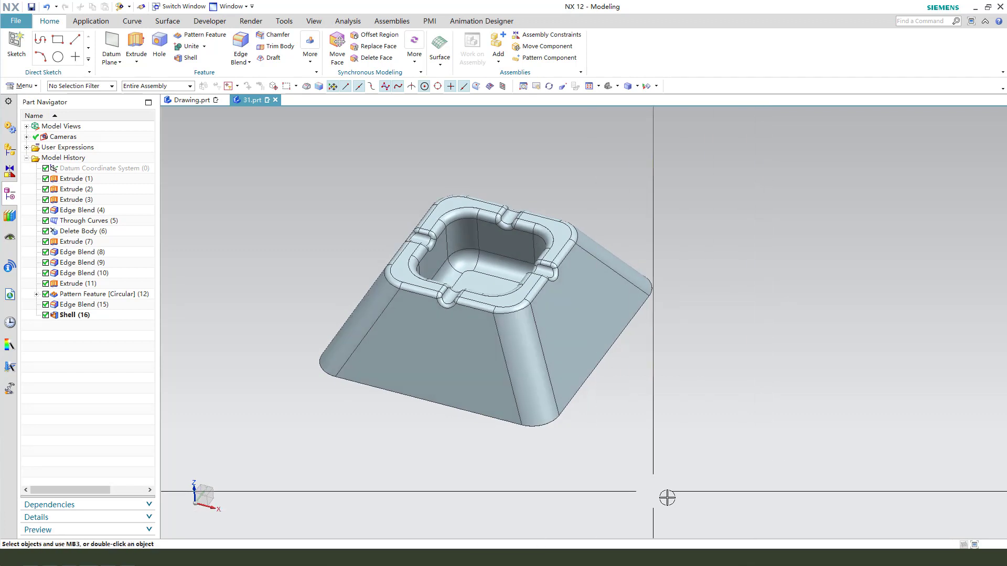
Step: Set the ashtray solid body's display colour to yellow with Edit > Object Display
{"action": "left_click", "coordinate": [23, 85]}
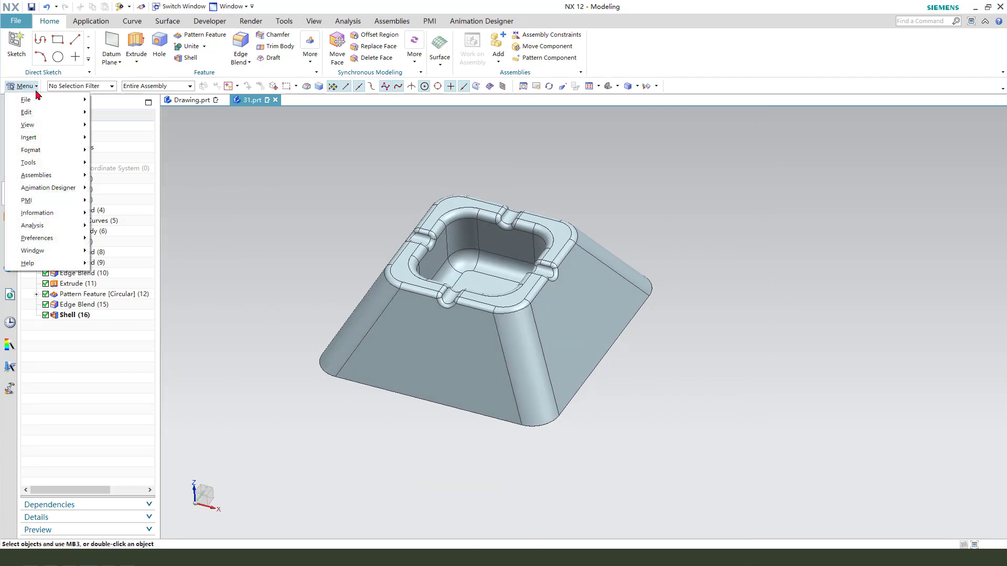
{"action": "mouse_move", "coordinate": [40, 99]}
{"action": "mouse_move", "coordinate": [44, 118]}
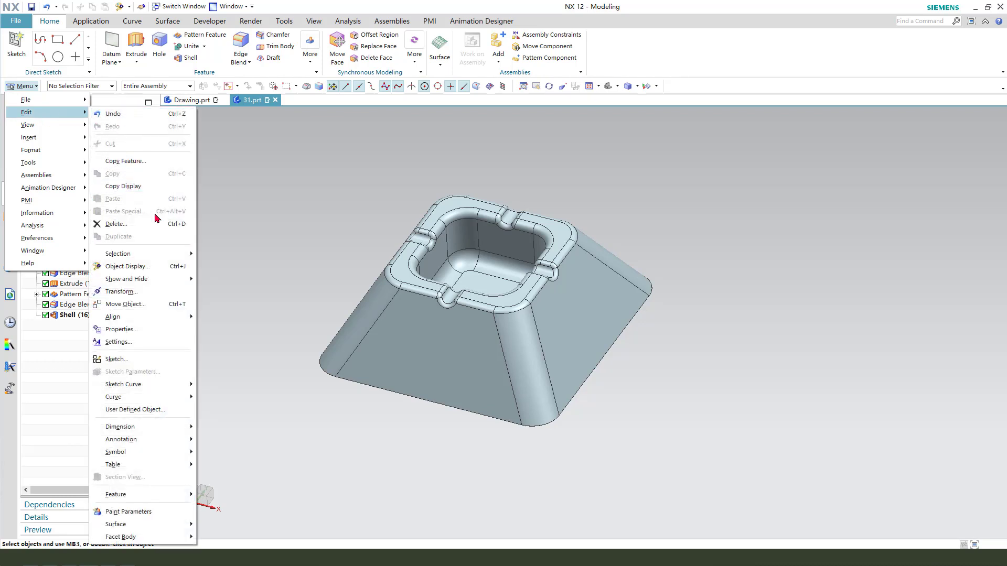
{"action": "left_click", "coordinate": [156, 270]}
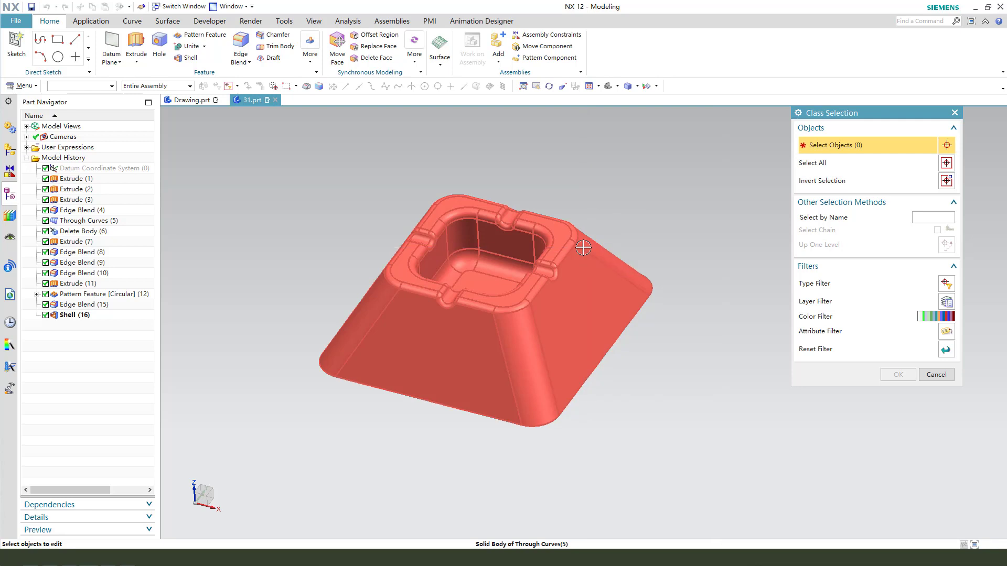
{"action": "left_click", "coordinate": [580, 246]}
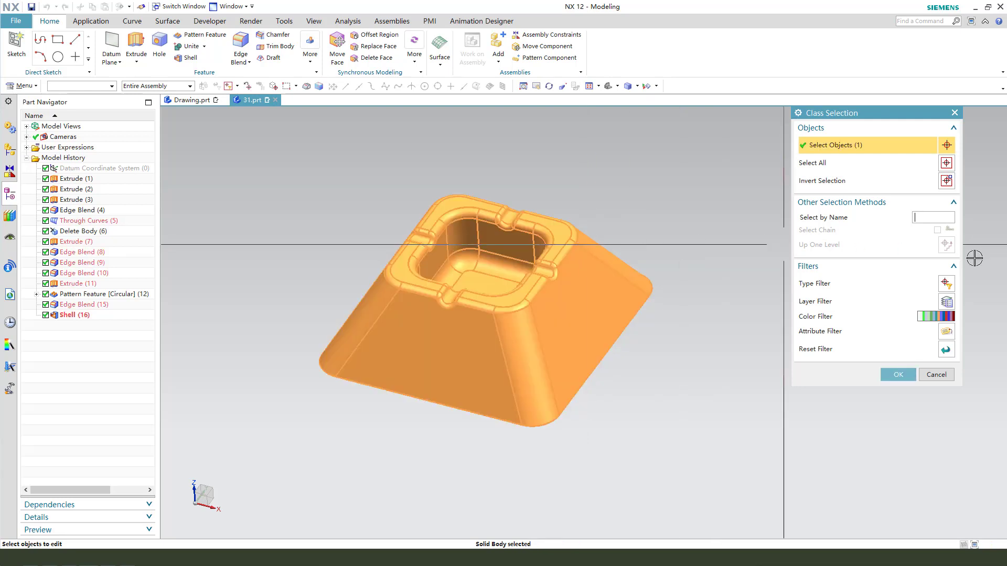
{"action": "left_click", "coordinate": [898, 374]}
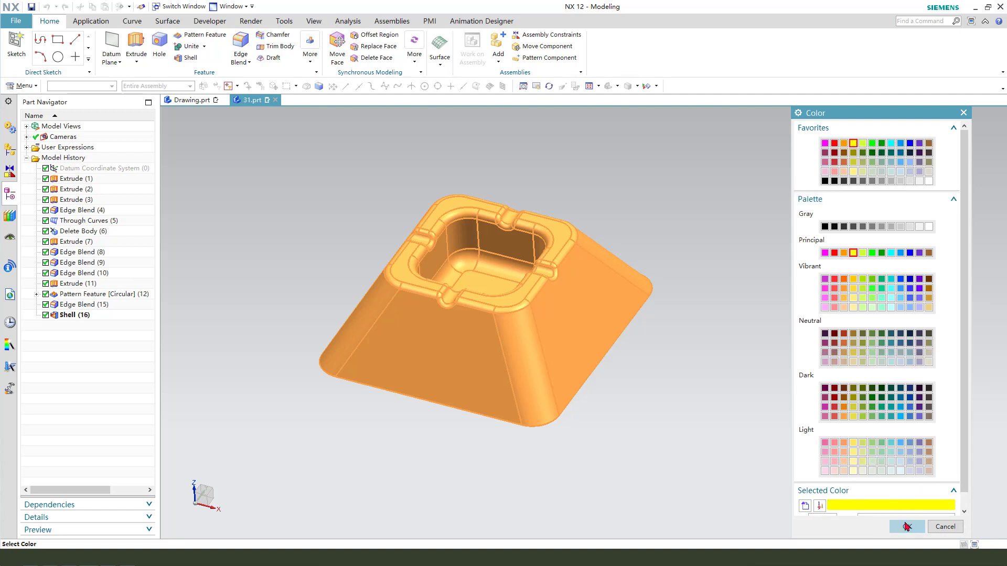
{"action": "left_click", "coordinate": [907, 526]}
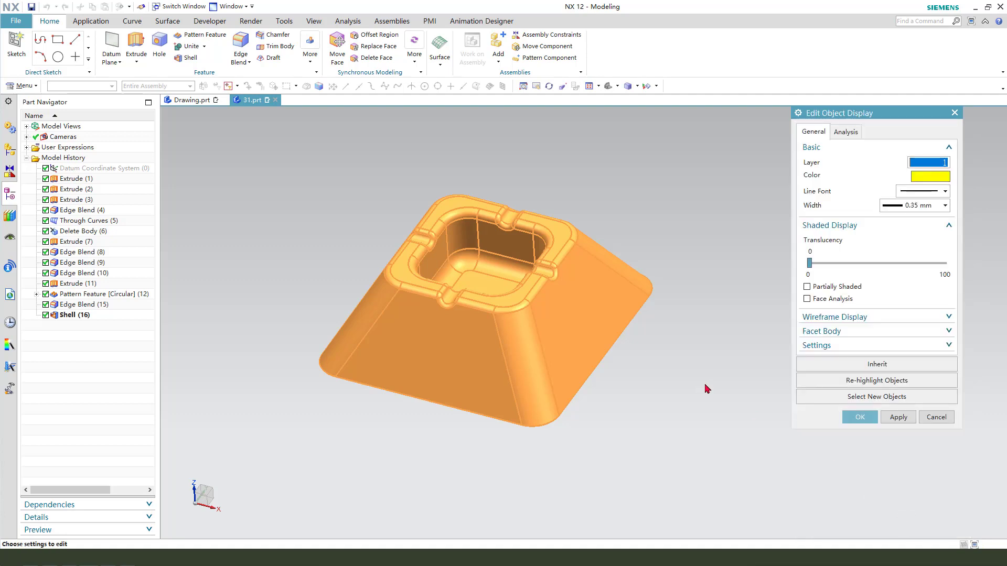
{"action": "left_click", "coordinate": [859, 417]}
{"action": "middle_click_drag", "start_coordinate": [687, 380], "coordinate": [800, 330]}
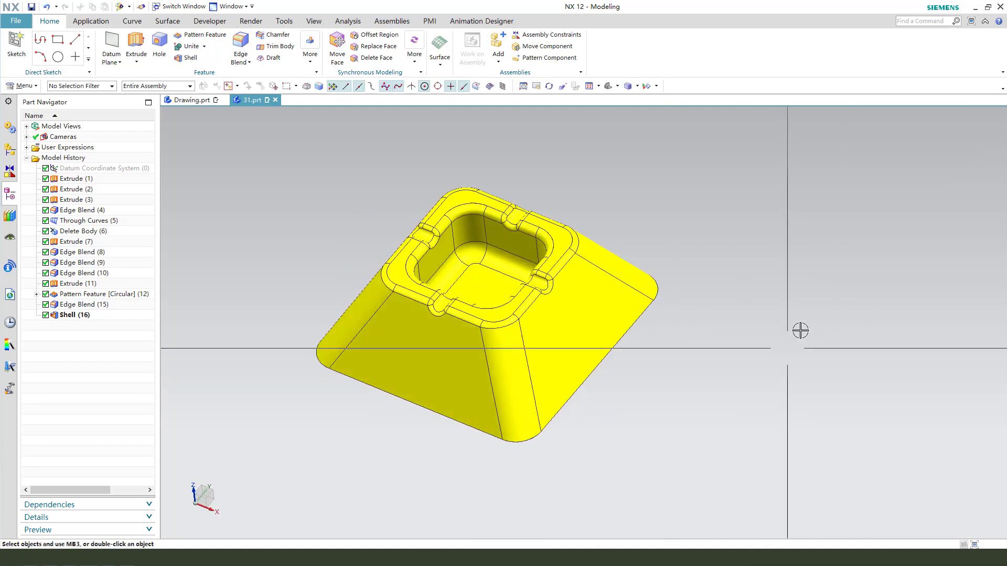
Step: Start Edit Object Display with the selection type filter set to Face
{"action": "left_click", "coordinate": [27, 87]}
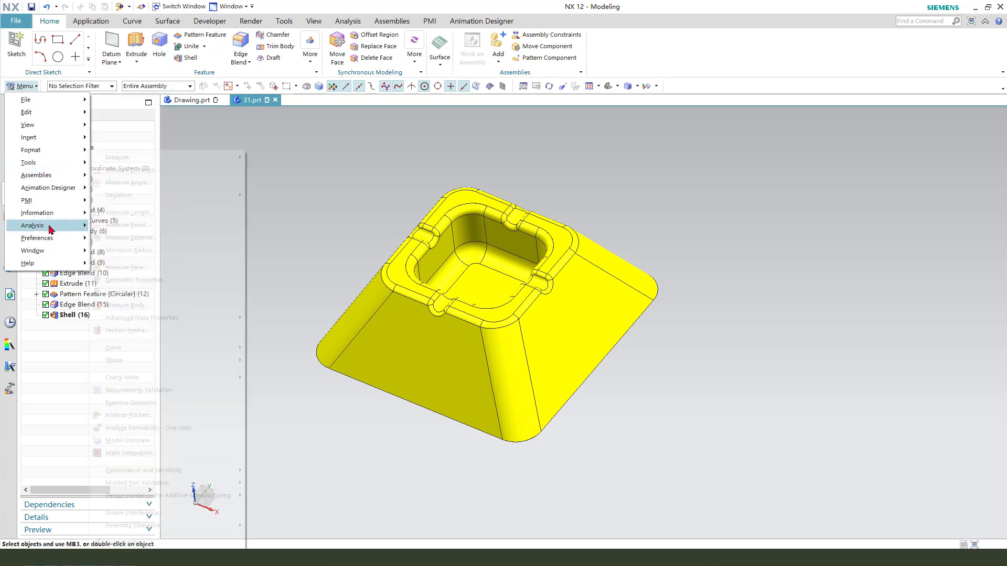
{"action": "mouse_move", "coordinate": [46, 219]}
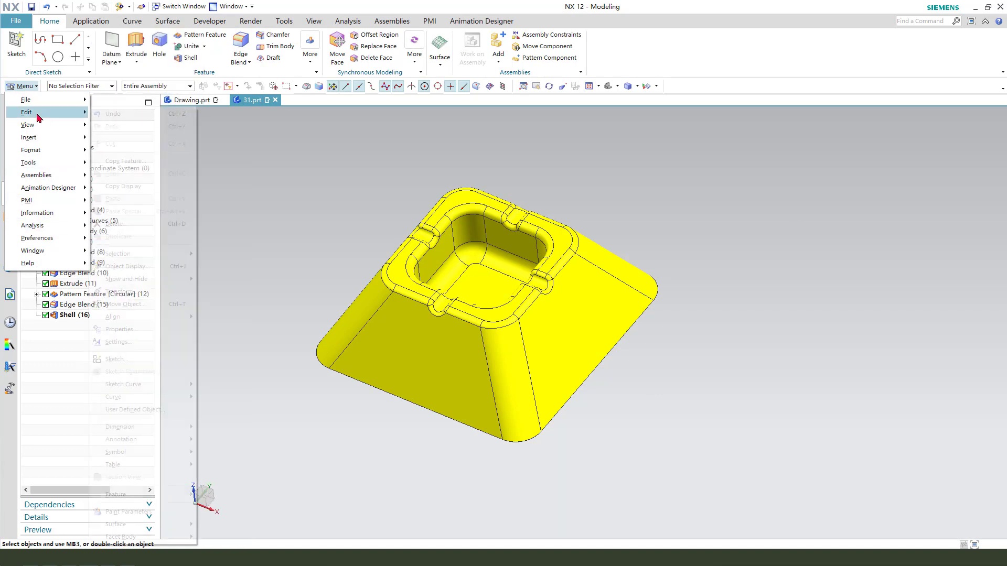
{"action": "mouse_move", "coordinate": [138, 278]}
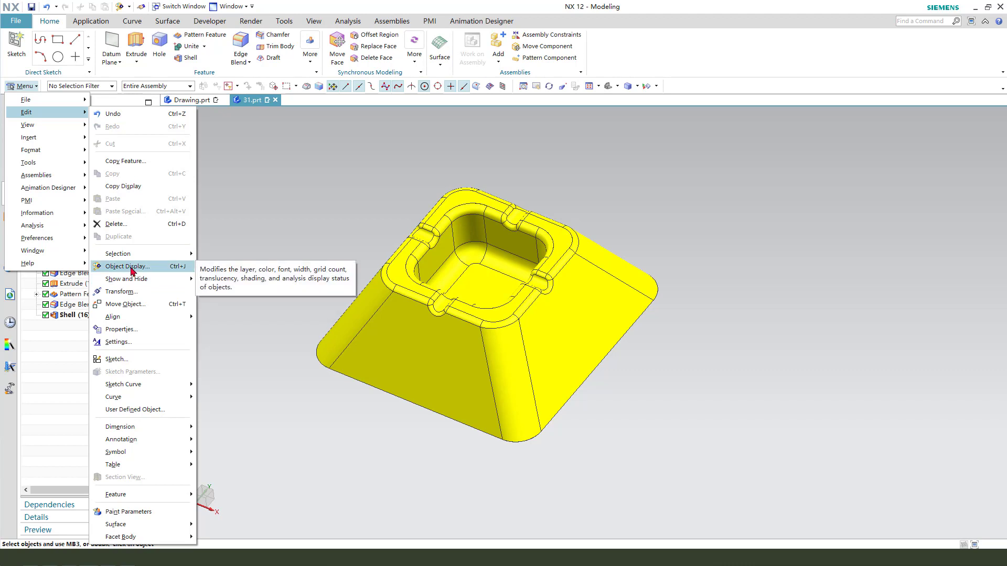
{"action": "left_click", "coordinate": [130, 266]}
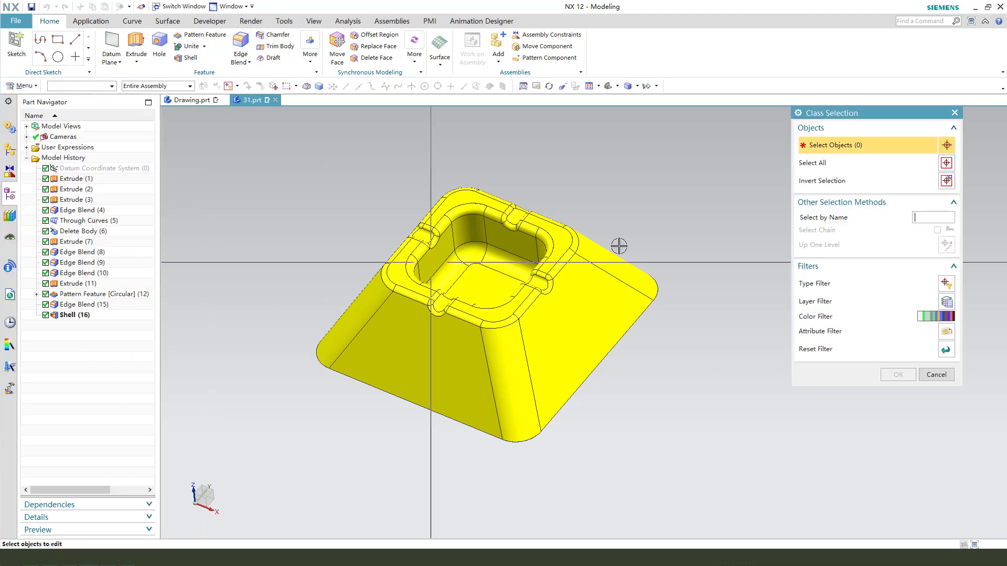
{"action": "left_click", "coordinate": [110, 87]}
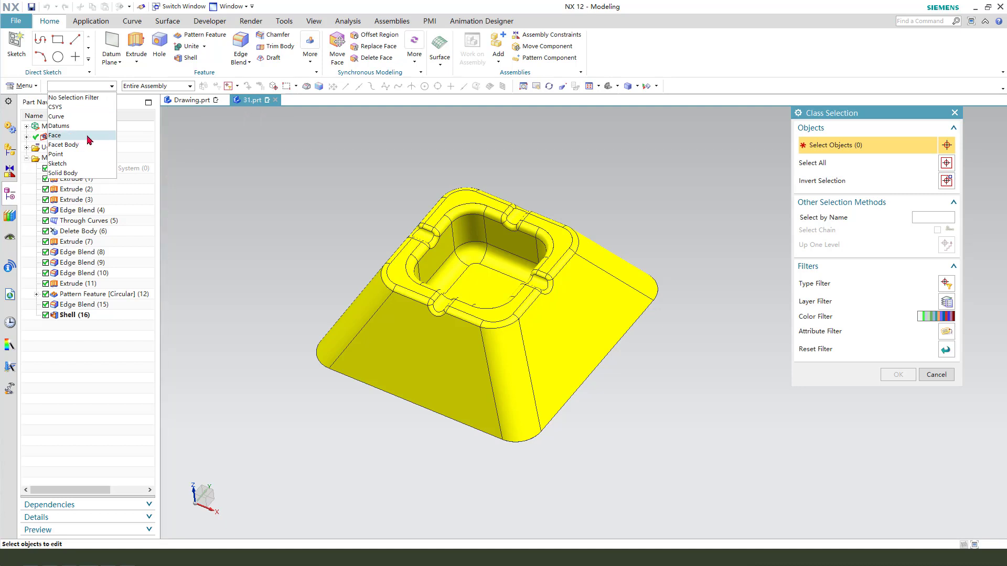
{"action": "left_click", "coordinate": [67, 139]}
Step: Select the pocket's blend faces around its corners, sides and bottom
{"action": "scroll", "coordinate": [582, 320], "scroll_direction": "up", "scroll_amount": 1}
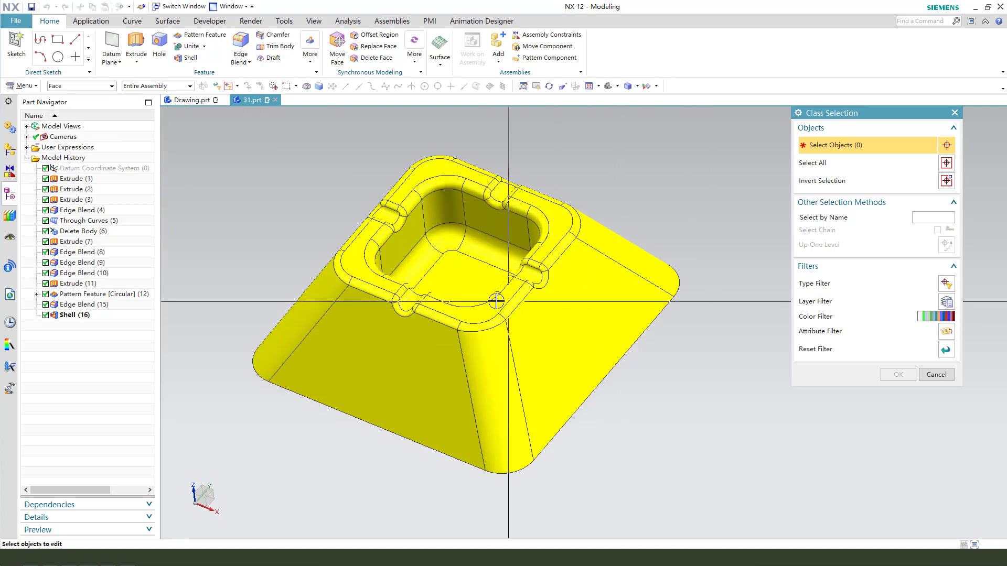
{"action": "left_click", "coordinate": [442, 241]}
{"action": "left_click", "coordinate": [478, 246]}
{"action": "left_click", "coordinate": [420, 258]}
{"action": "middle_click_drag", "start_coordinate": [514, 267], "coordinate": [516, 301]}
{"action": "left_click", "coordinate": [524, 261]}
{"action": "left_click", "coordinate": [516, 298]}
{"action": "left_click", "coordinate": [492, 344]}
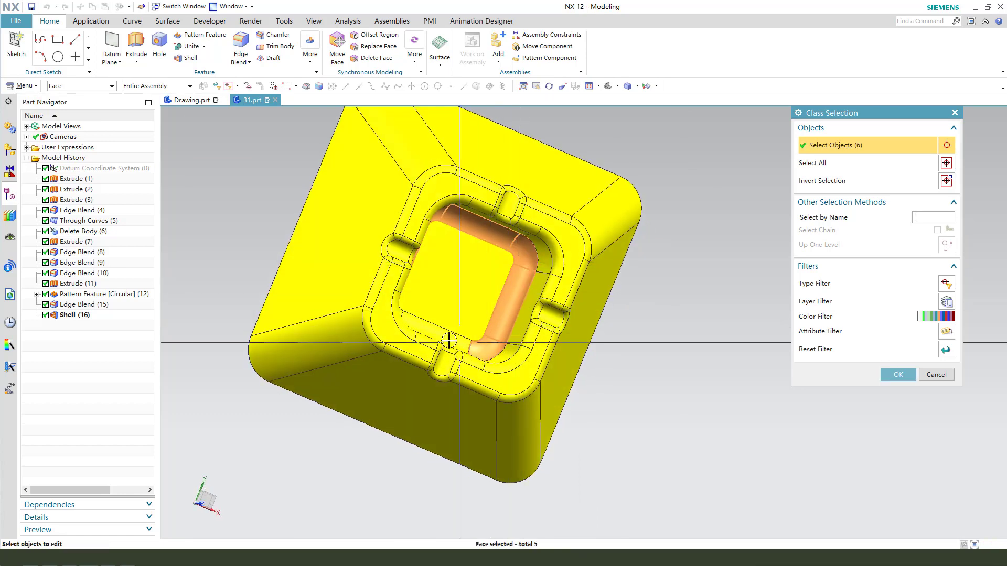
{"action": "left_click", "coordinate": [444, 336]}
{"action": "middle_click_drag", "start_coordinate": [430, 298], "coordinate": [383, 299]}
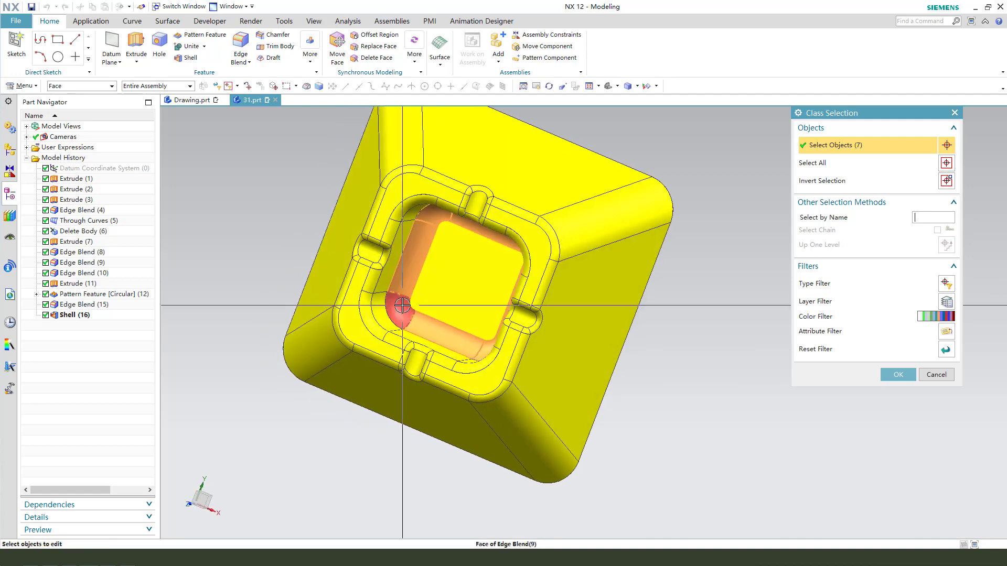
{"action": "left_click", "coordinate": [381, 301]}
{"action": "left_click", "coordinate": [377, 295]}
{"action": "left_click", "coordinate": [371, 313]}
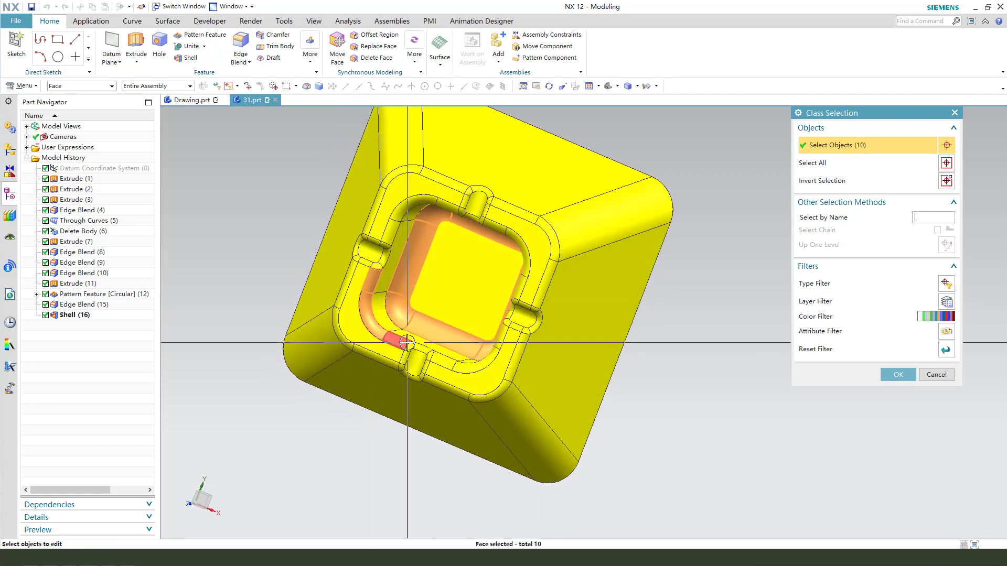
{"action": "left_click", "coordinate": [407, 342]}
Step: Add the bottom and right groove blend faces and the right notch faces
{"action": "scroll", "coordinate": [413, 348], "scroll_direction": "up", "scroll_amount": 3}
{"action": "left_click", "coordinate": [409, 344]}
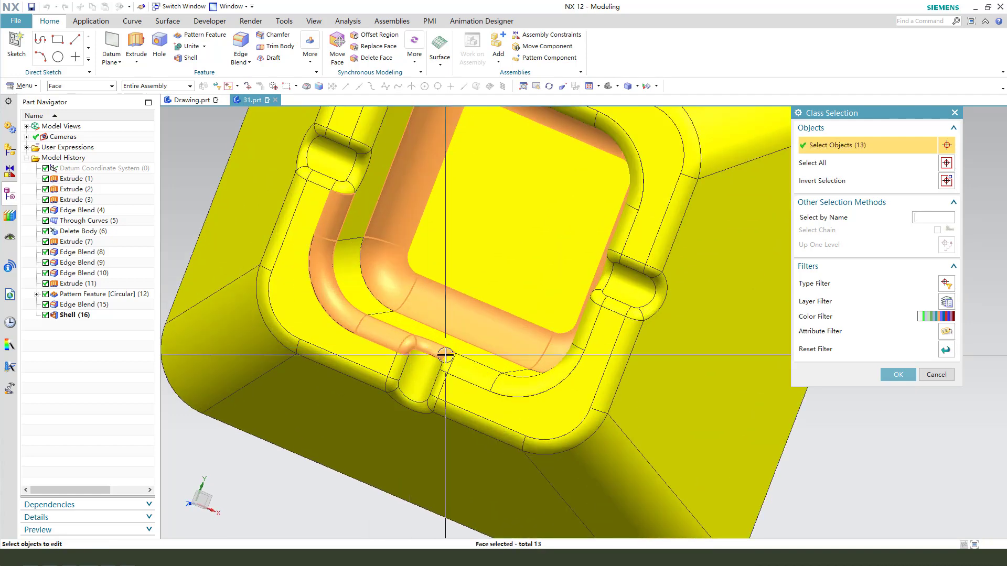
{"action": "left_click", "coordinate": [448, 359]}
{"action": "left_click", "coordinate": [466, 367]}
{"action": "left_click", "coordinate": [513, 384]}
{"action": "left_click", "coordinate": [589, 333]}
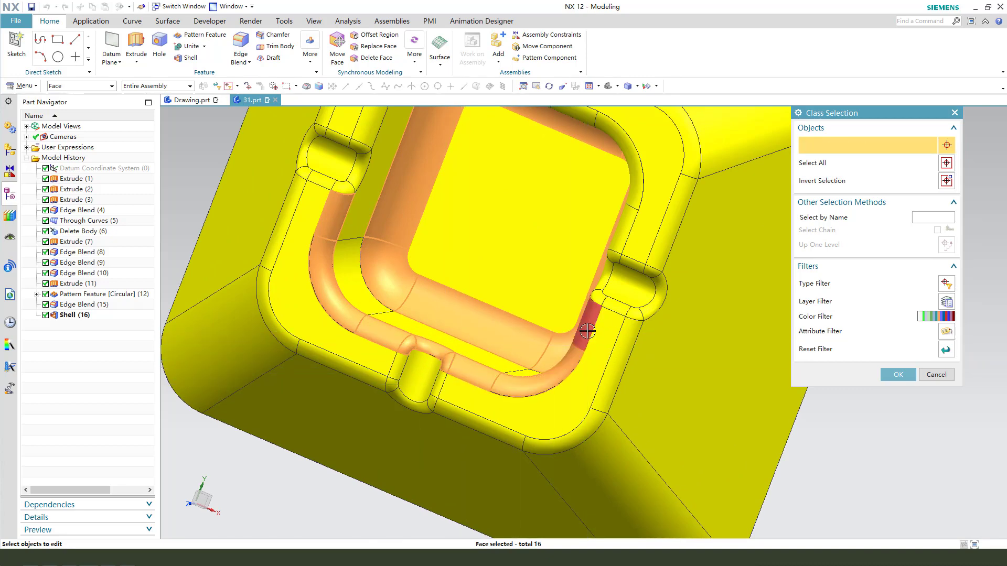
{"action": "left_click", "coordinate": [596, 298]}
{"action": "left_click", "coordinate": [604, 277]}
{"action": "left_click", "coordinate": [612, 257]}
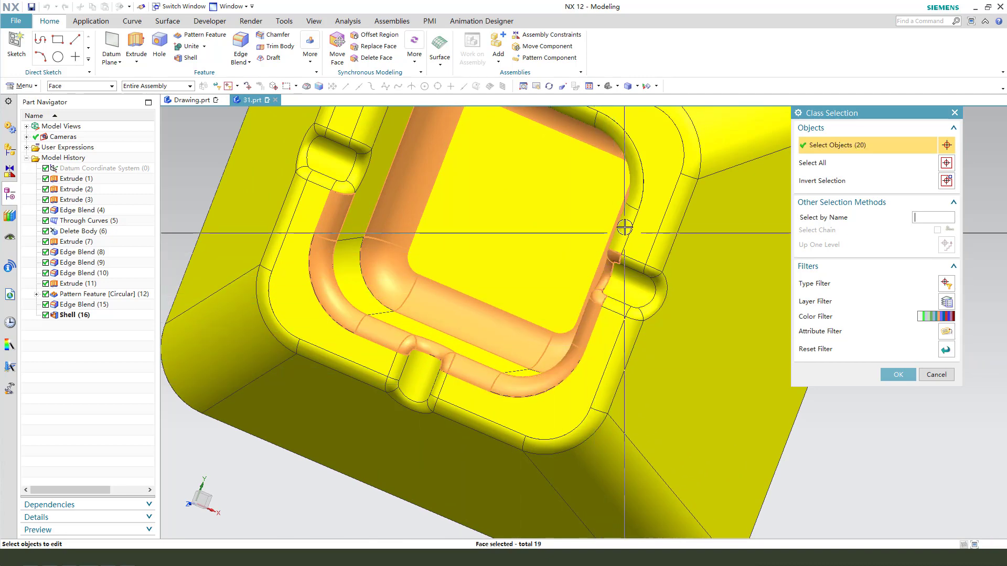
{"action": "left_click", "coordinate": [625, 226]}
Step: Add the top notch faces, top and left rim faces, and left notch faces
{"action": "scroll", "coordinate": [564, 297], "scroll_direction": "down", "scroll_amount": 2}
{"action": "middle_click_drag", "start_coordinate": [564, 297], "coordinate": [577, 150]}
{"action": "left_click", "coordinate": [575, 142]}
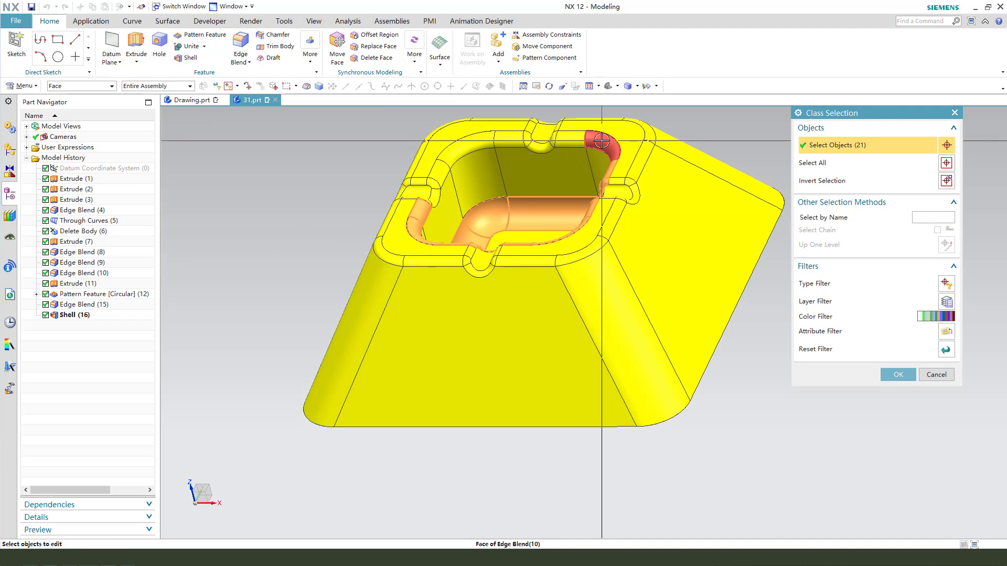
{"action": "left_click", "coordinate": [576, 142]}
{"action": "scroll", "coordinate": [547, 136], "scroll_direction": "up", "scroll_amount": 3}
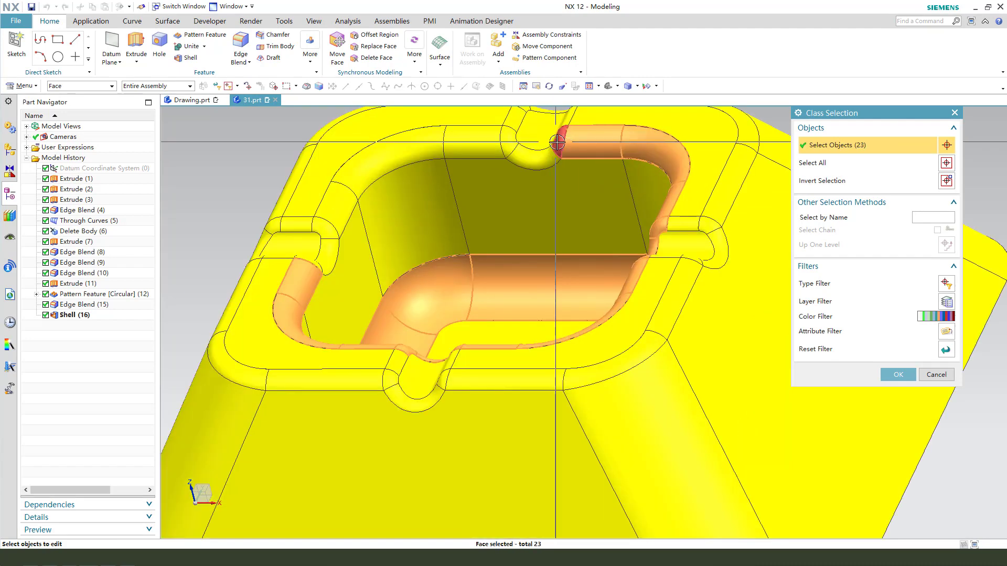
{"action": "left_click", "coordinate": [557, 144]}
{"action": "left_click", "coordinate": [539, 160]}
{"action": "left_click", "coordinate": [509, 141]}
{"action": "left_click", "coordinate": [480, 144]}
{"action": "left_click", "coordinate": [357, 173]}
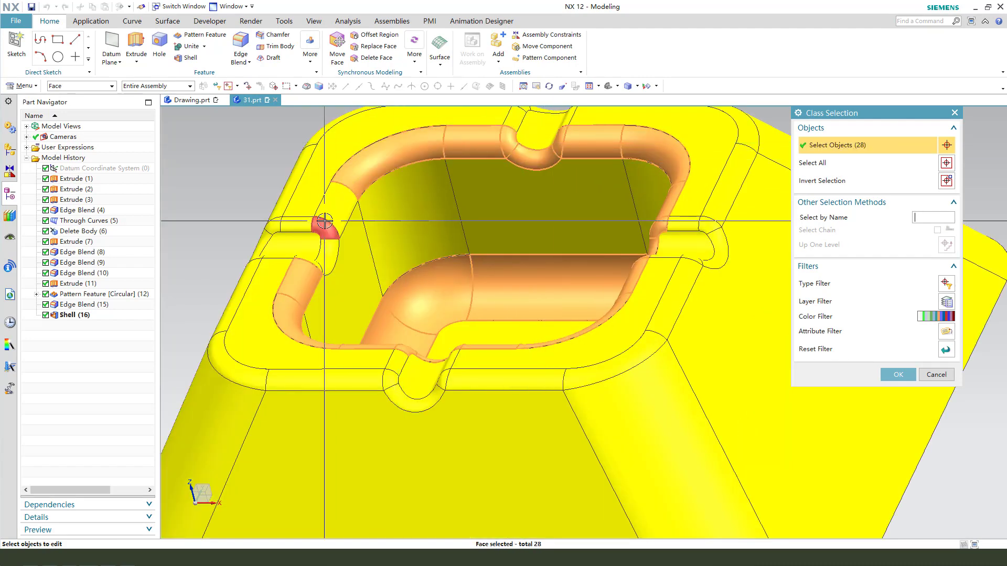
{"action": "left_click", "coordinate": [325, 212]}
{"action": "left_click", "coordinate": [330, 250]}
{"action": "left_click", "coordinate": [321, 265]}
{"action": "scroll", "coordinate": [318, 266], "scroll_direction": "up", "scroll_amount": 2}
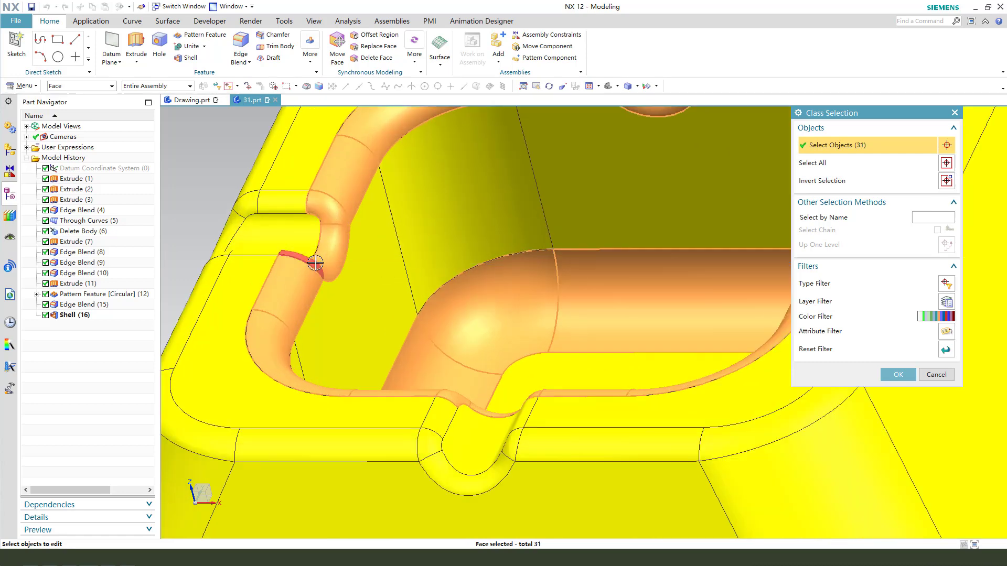
{"action": "left_click", "coordinate": [317, 265]}
{"action": "scroll", "coordinate": [318, 286], "scroll_direction": "down", "scroll_amount": 5}
Step: Colour the selected pocket, rim and notch faces red
{"action": "left_click", "coordinate": [898, 374]}
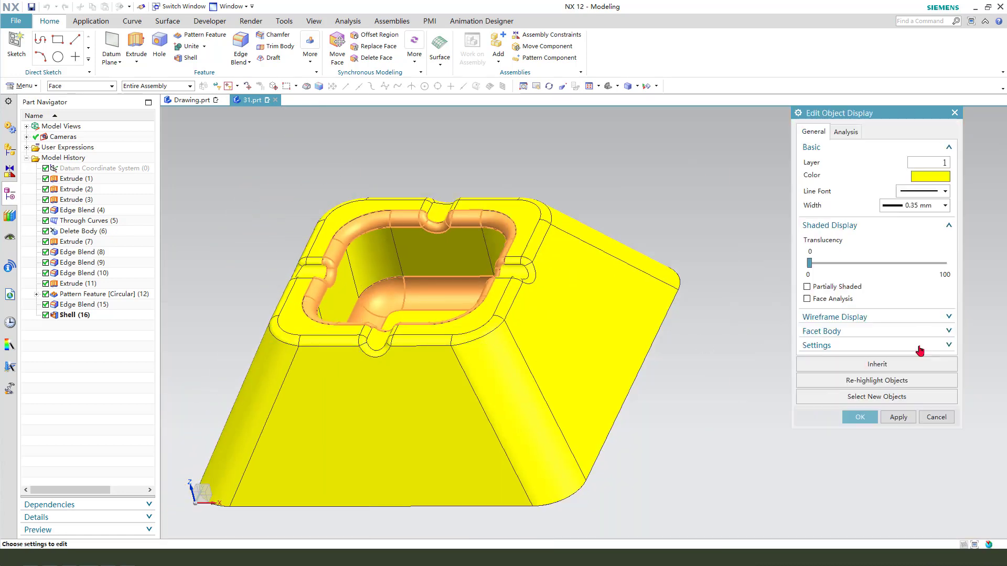
{"action": "left_click", "coordinate": [940, 180]}
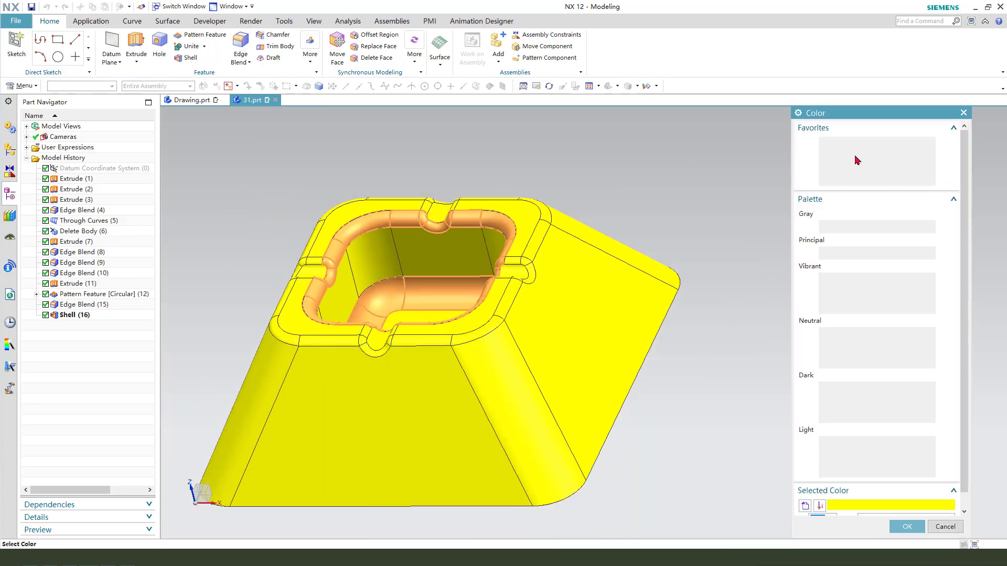
{"action": "middle_click", "coordinate": [692, 220]}
{"action": "middle_click_drag", "start_coordinate": [685, 218], "coordinate": [517, 317]}
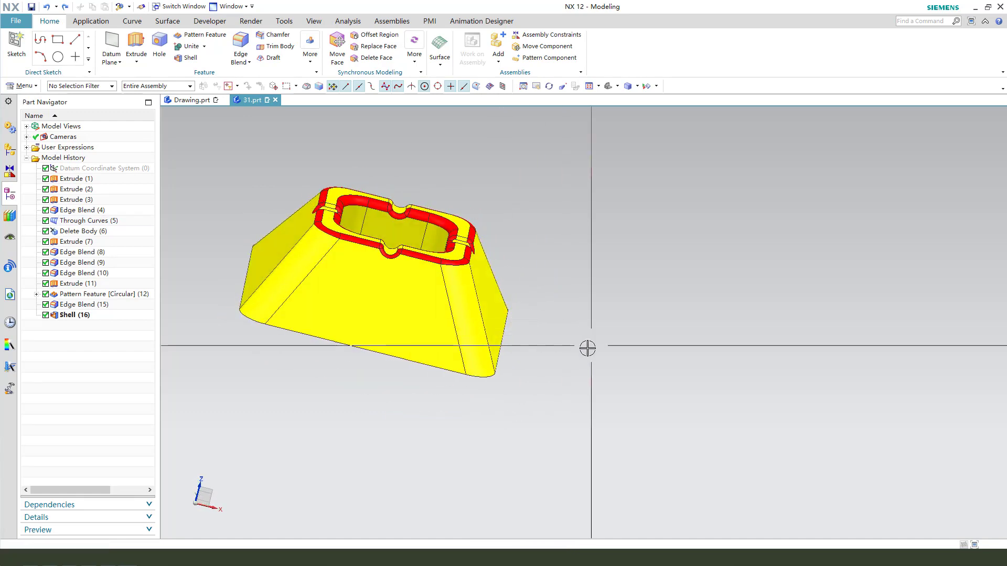
{"action": "middle_click_drag", "start_coordinate": [589, 349], "coordinate": [483, 304]}
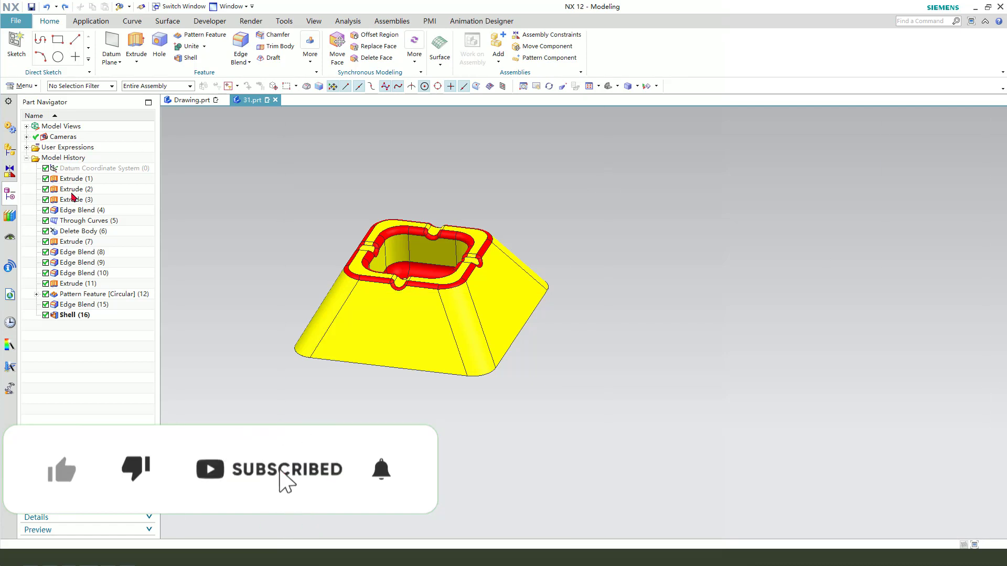
Step: Edit Extrude (1) in the Part Navigator, changing its draft angle from -30 to -20
{"action": "left_click", "coordinate": [74, 190]}
{"action": "double_click", "coordinate": [73, 190]}
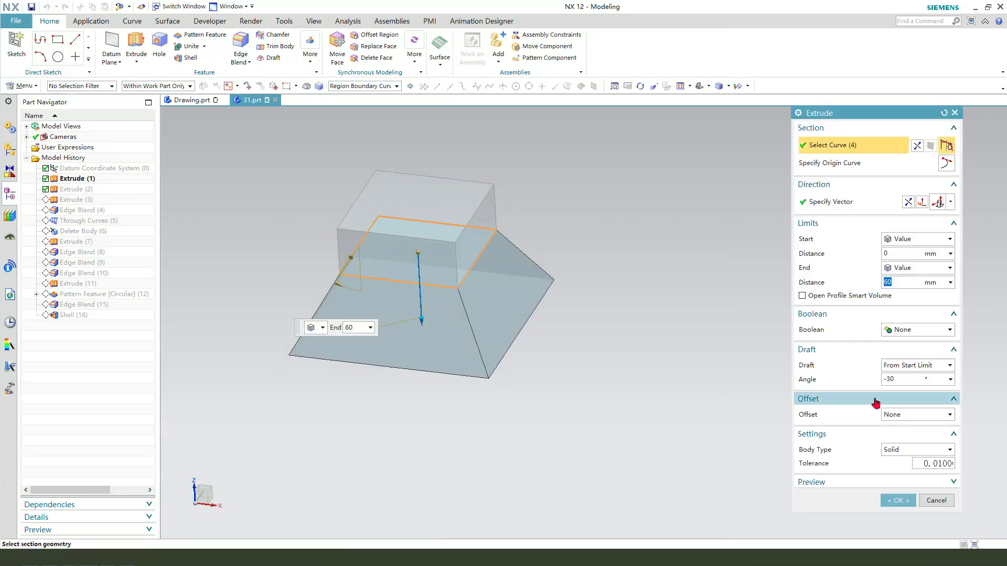
{"action": "left_click_drag", "start_coordinate": [908, 362], "coordinate": [880, 393]}
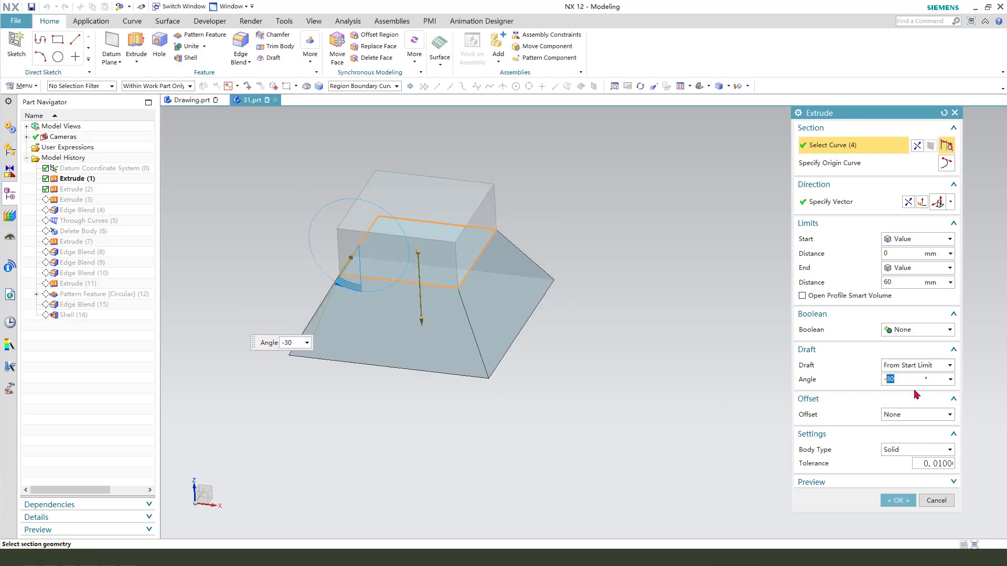
{"action": "key", "text": "Return"}
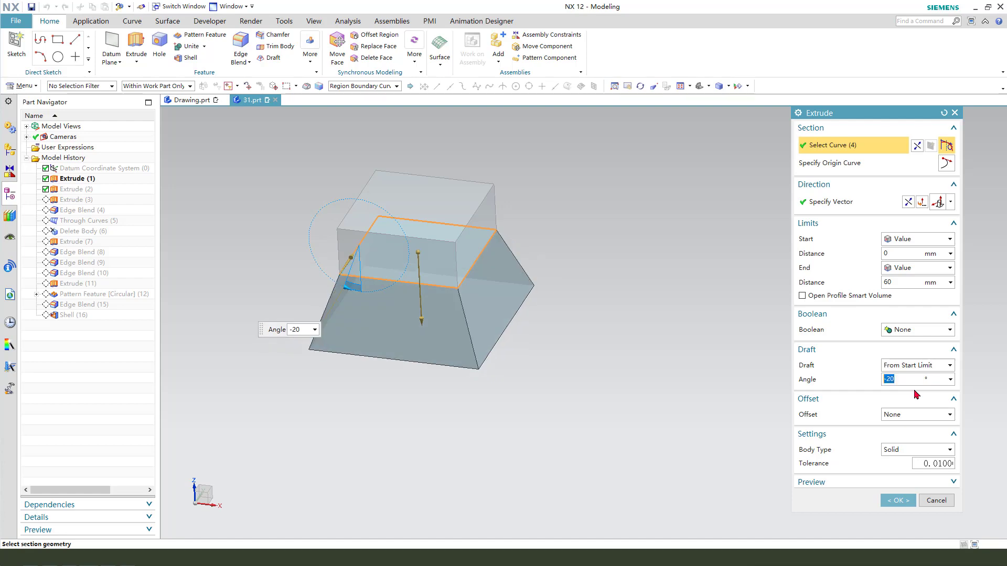
{"action": "left_click", "coordinate": [897, 500]}
{"action": "mouse_move", "coordinate": [506, 332]}
{"action": "middle_mouse_down"}
{"action": "mouse_move", "coordinate": [514, 290]}
{"action": "mouse_move", "coordinate": [499, 352]}
{"action": "mouse_move", "coordinate": [499, 344]}
{"action": "mouse_move", "coordinate": [526, 342]}
{"action": "mouse_move", "coordinate": [503, 338]}
{"action": "mouse_move", "coordinate": [498, 319]}
{"action": "middle_mouse_up"}
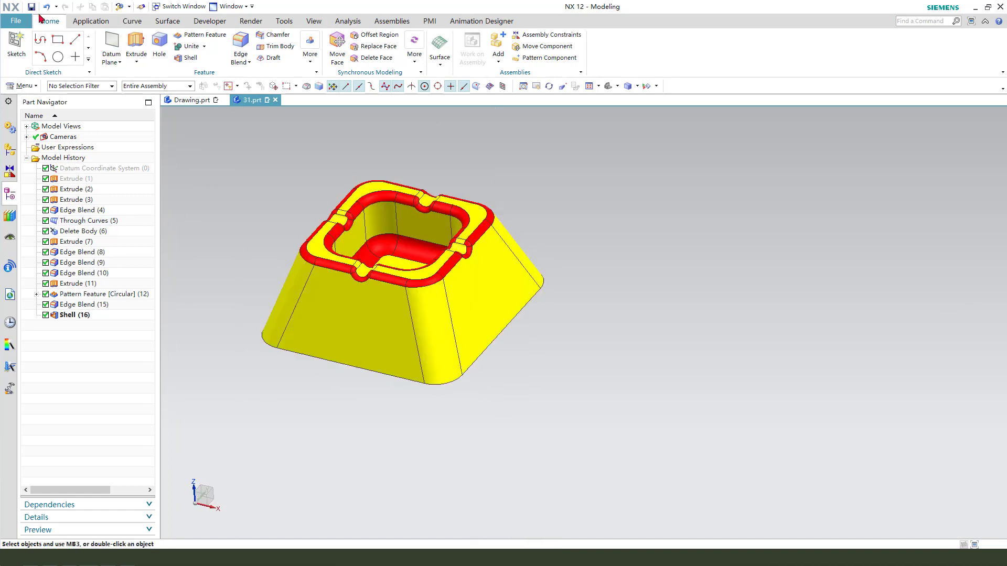